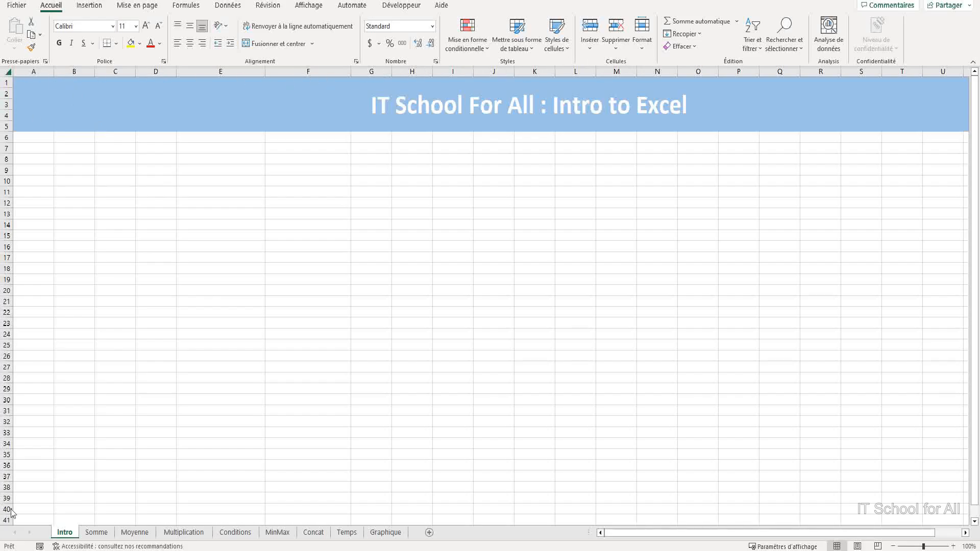
click(118, 159)
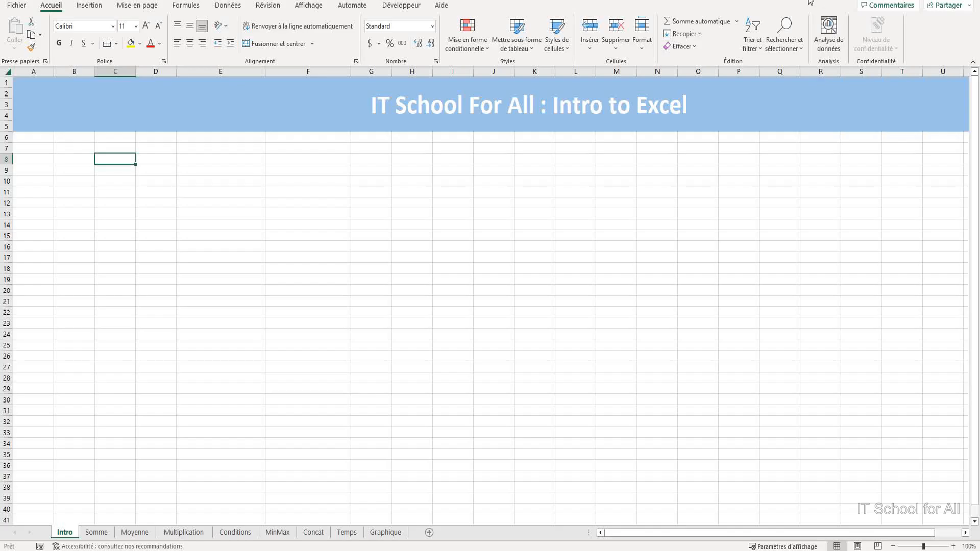
click(93, 8)
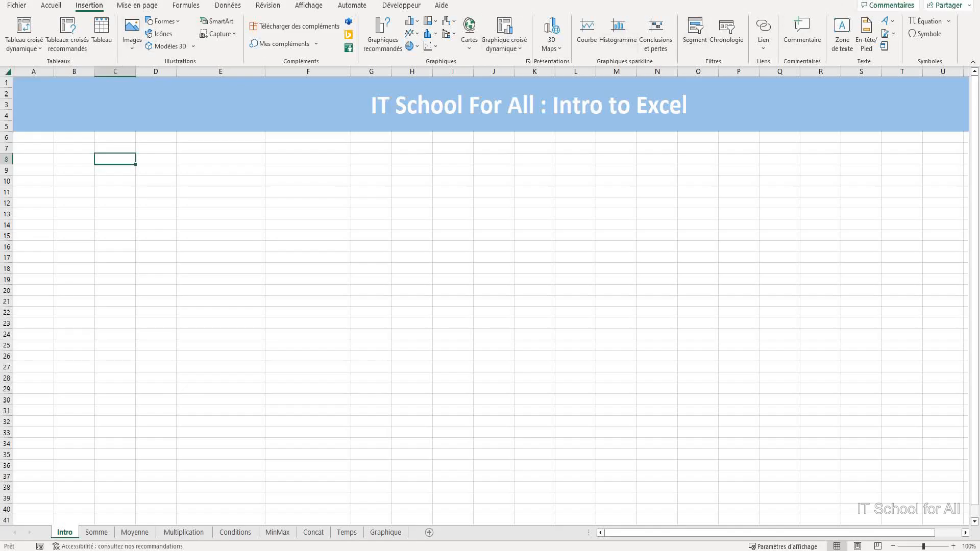
click(138, 6)
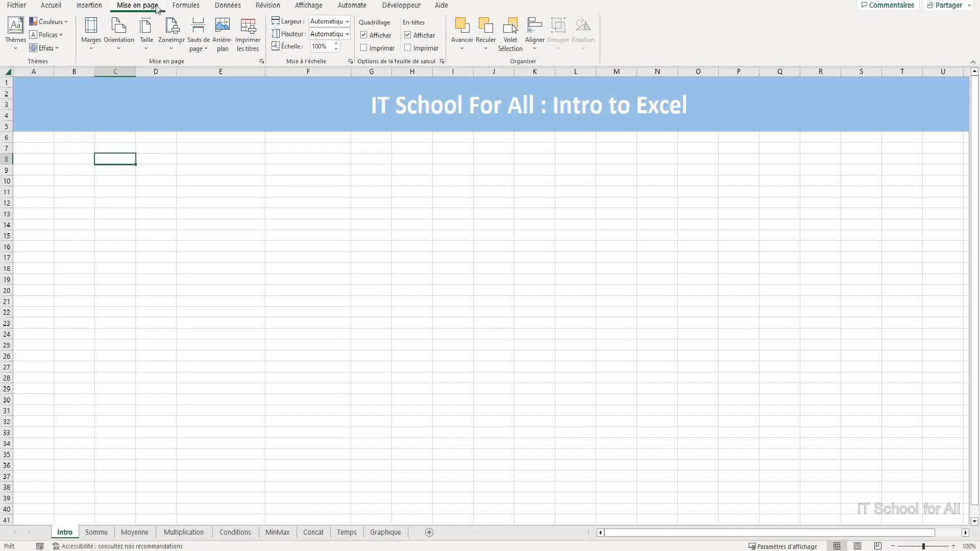
click(180, 6)
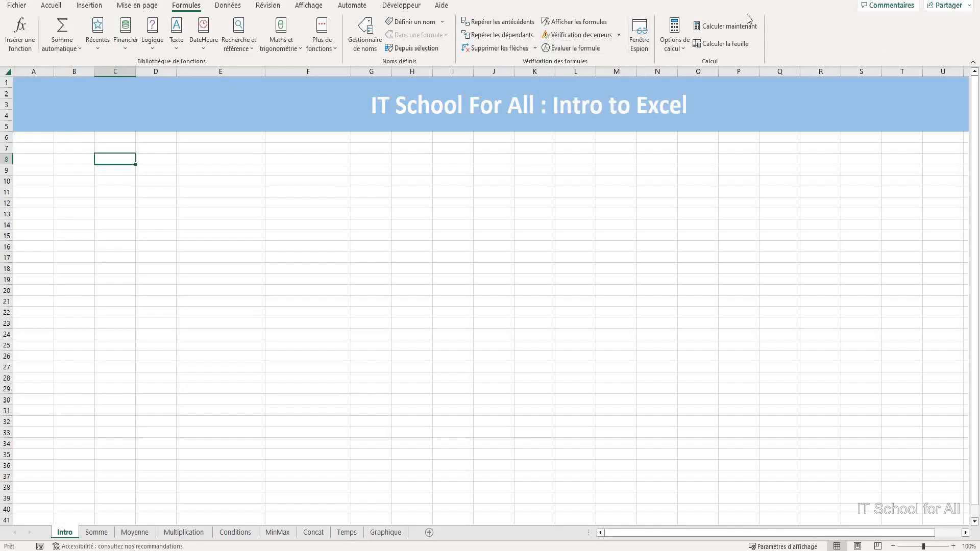
click(228, 7)
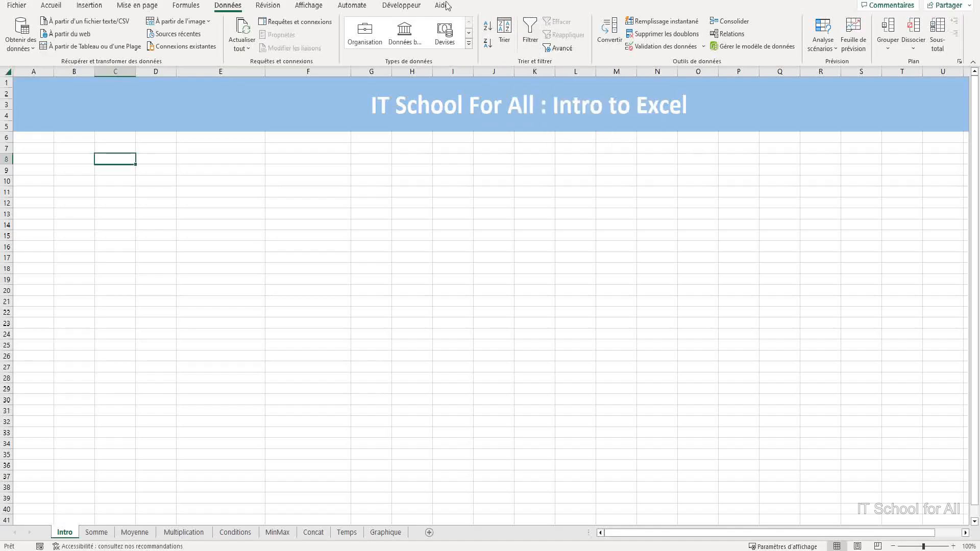
click(269, 6)
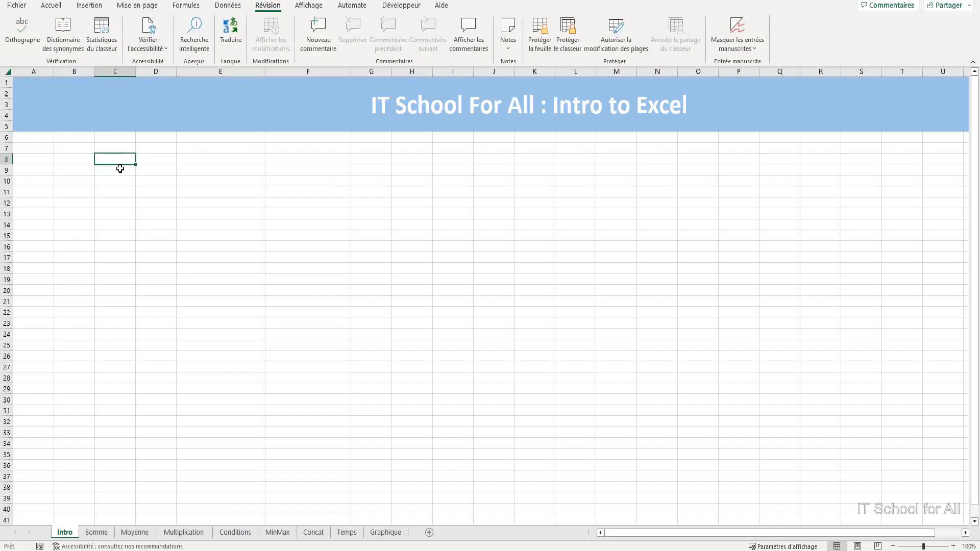
Step: Display the formula bar above the worksheet grid
click(314, 8)
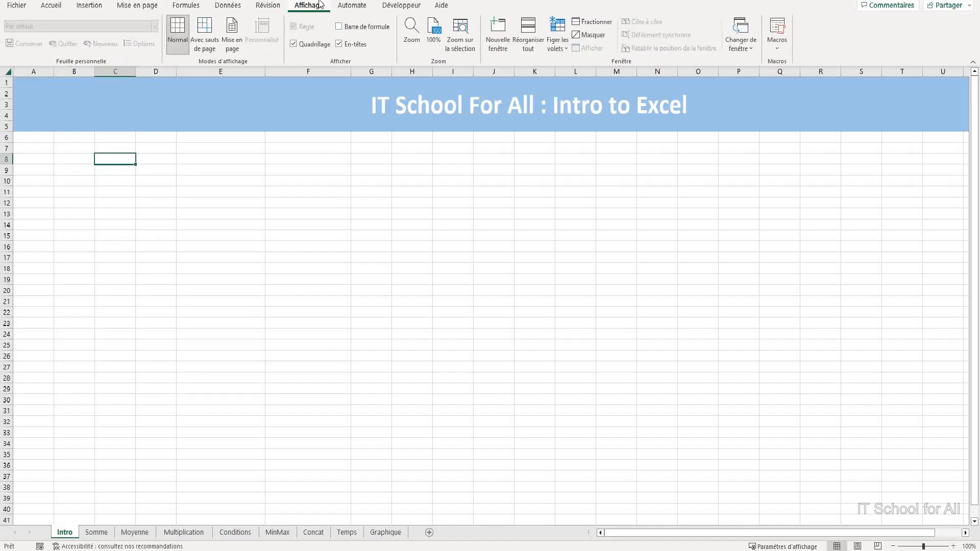
click(340, 28)
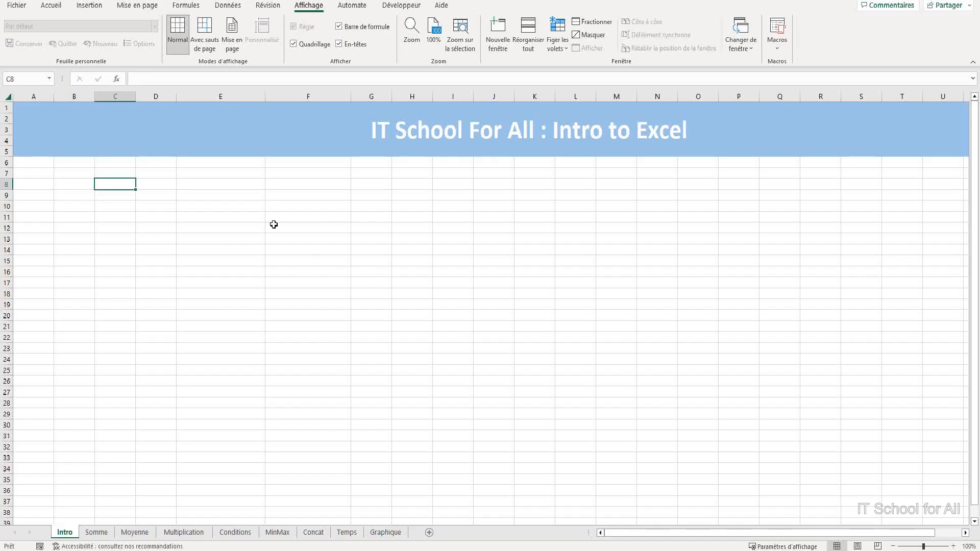
click(350, 6)
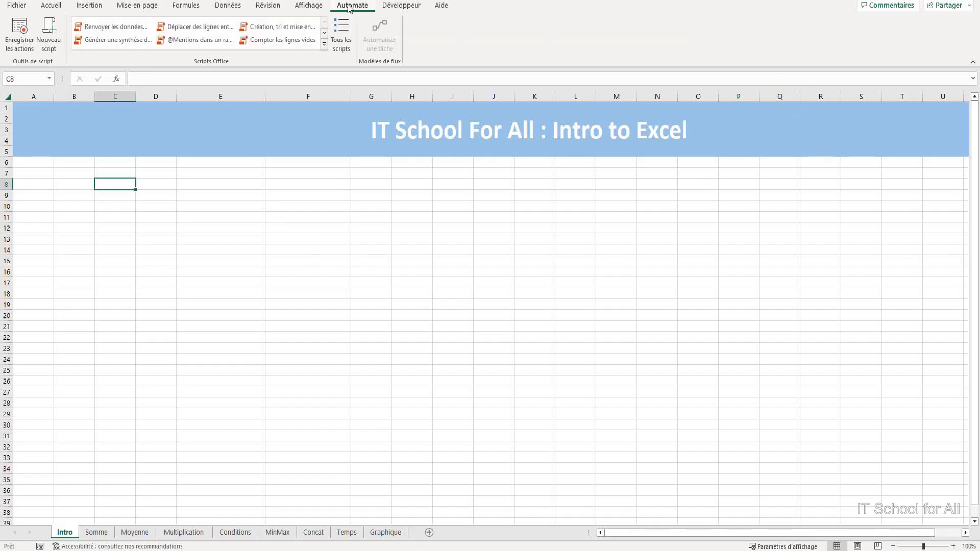
click(401, 7)
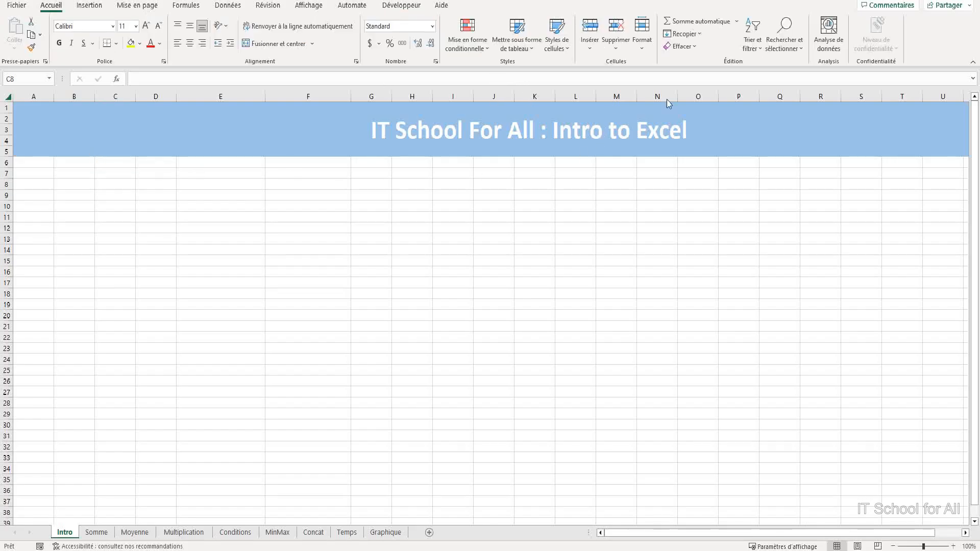
click(589, 50)
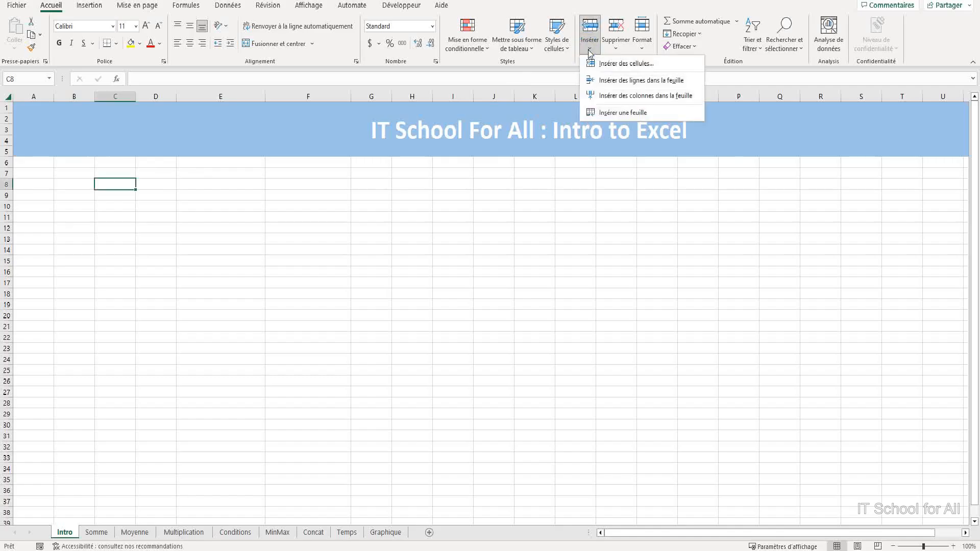
click(587, 45)
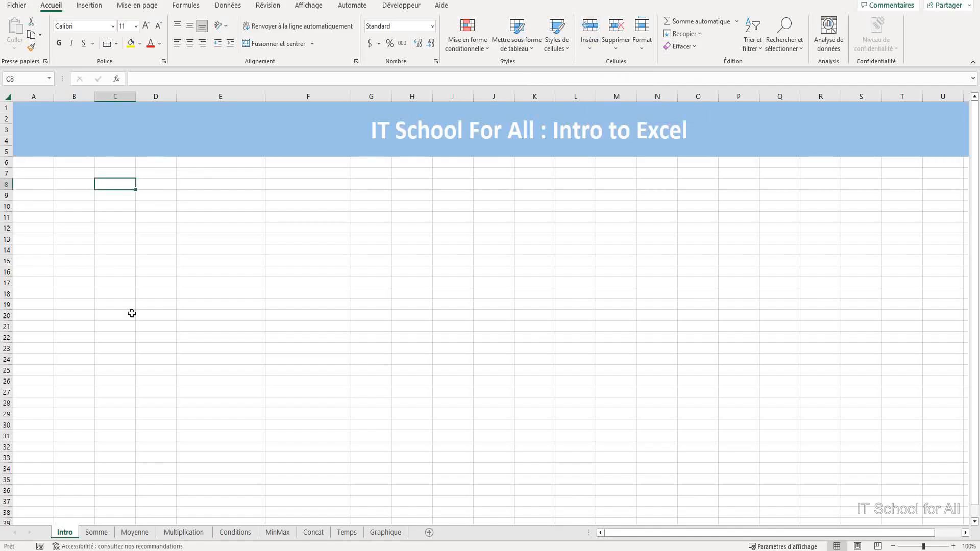
Step: Insert a blank row at row 8 of the Intro sheet
right_click(5, 185)
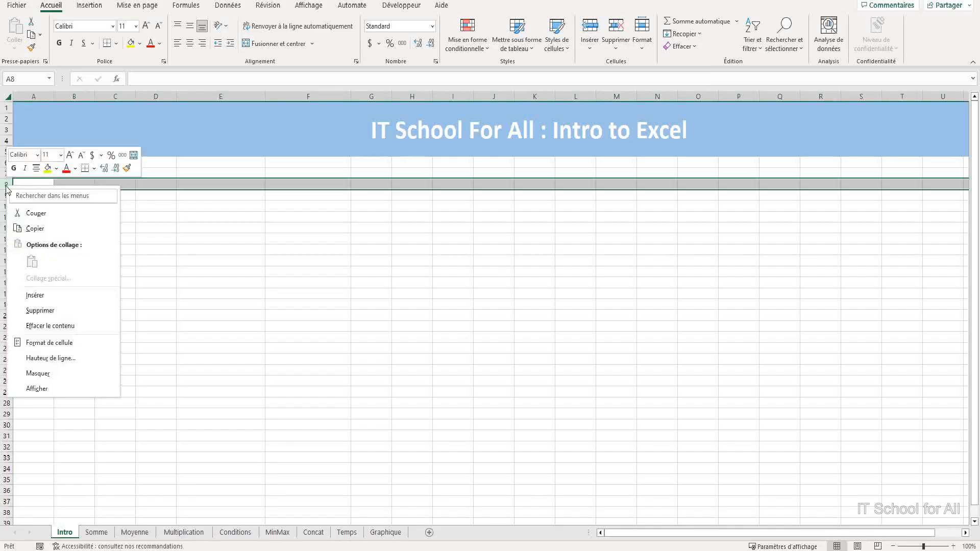
click(38, 296)
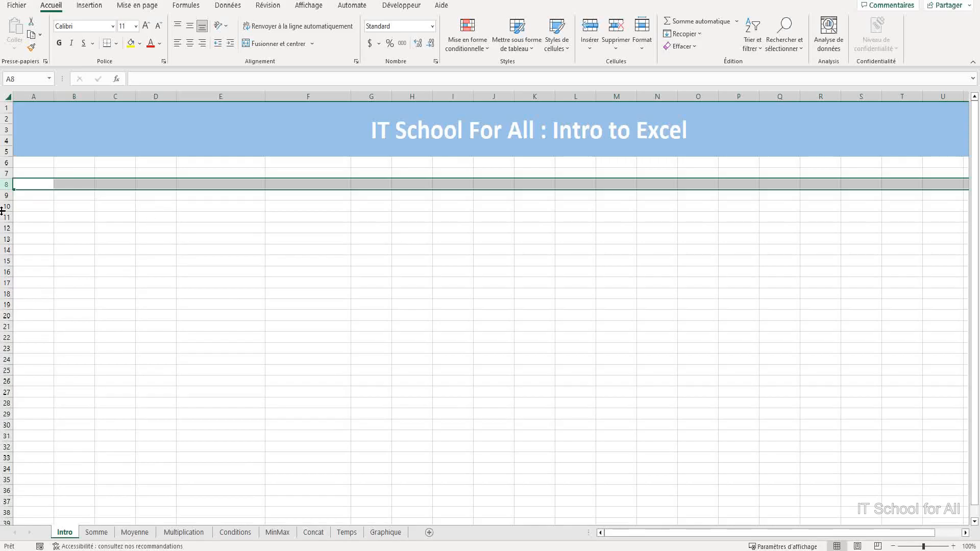
click(44, 199)
click(32, 186)
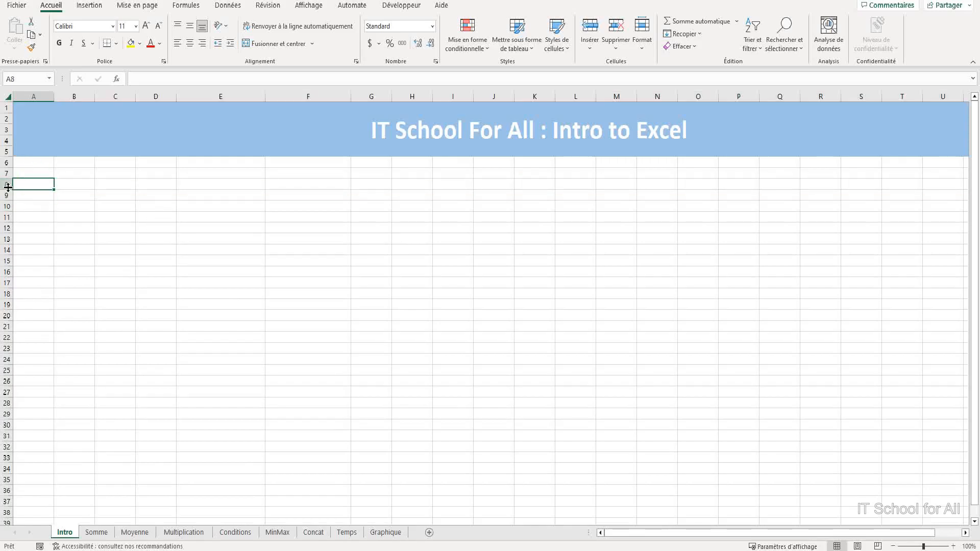
Step: Insert a blank column at column C of the Intro sheet and delete it again
right_click(120, 92)
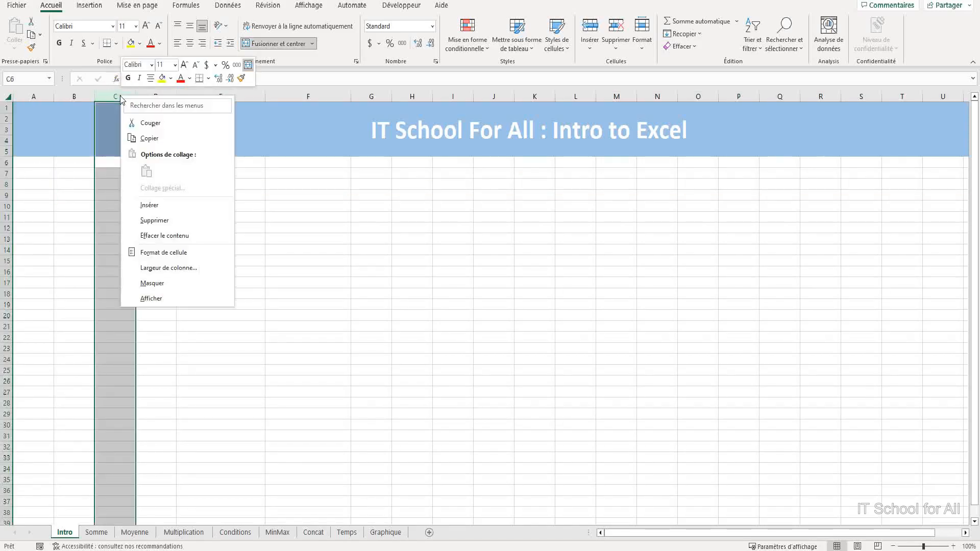
click(160, 205)
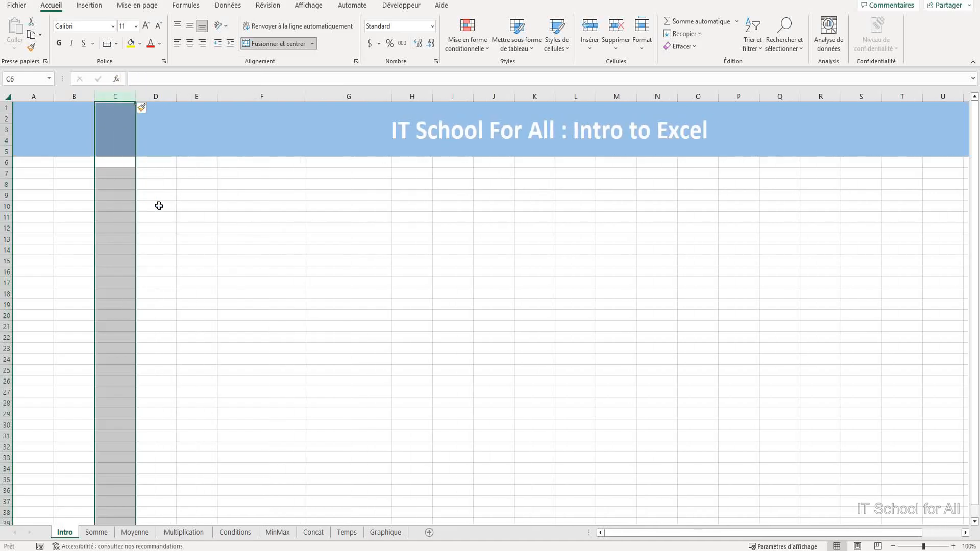
right_click(121, 95)
click(163, 220)
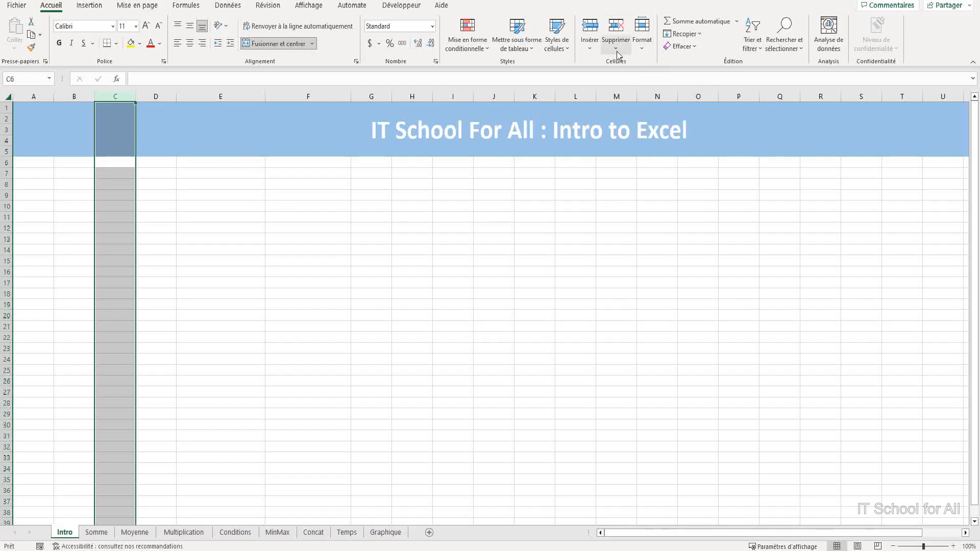
click(220, 260)
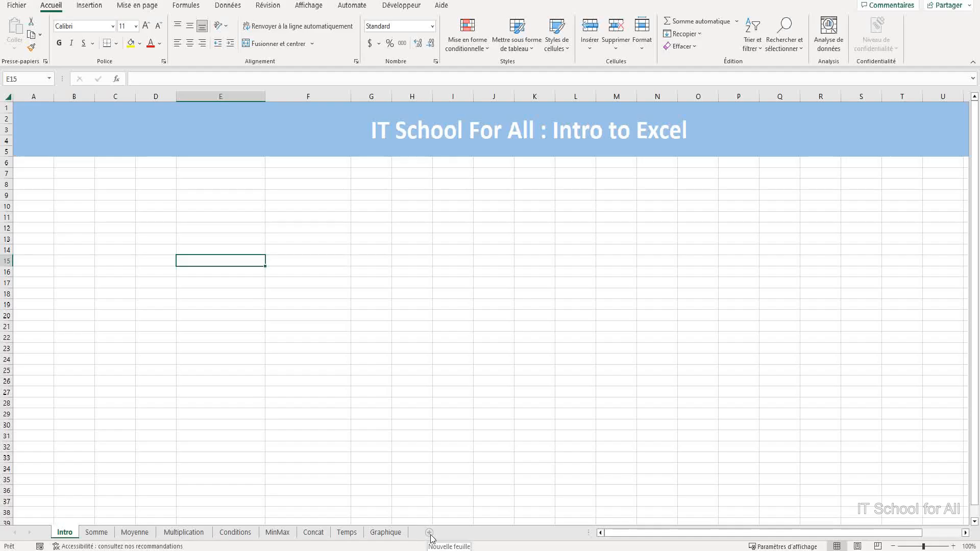
Step: Add a new worksheet to the workbook and name it Test
click(429, 533)
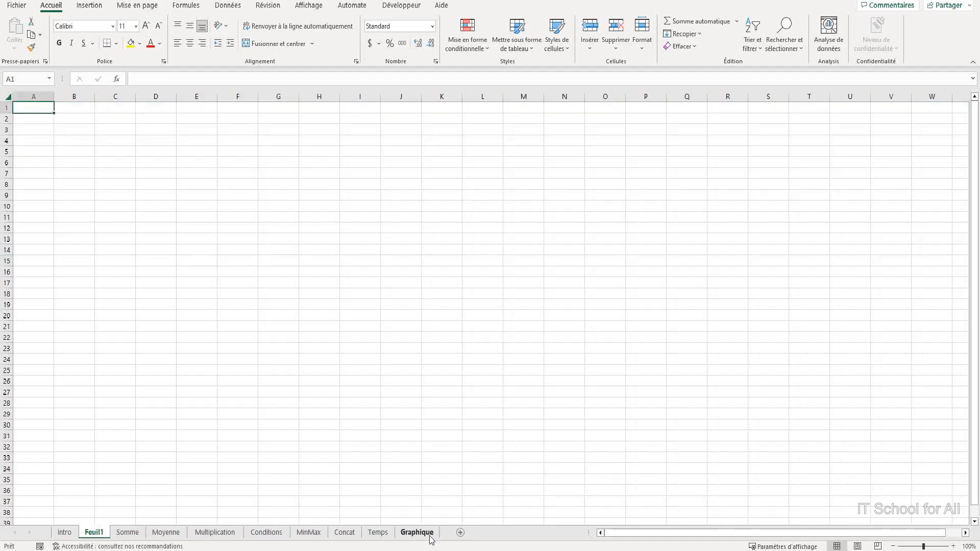
right_click(92, 537)
click(149, 415)
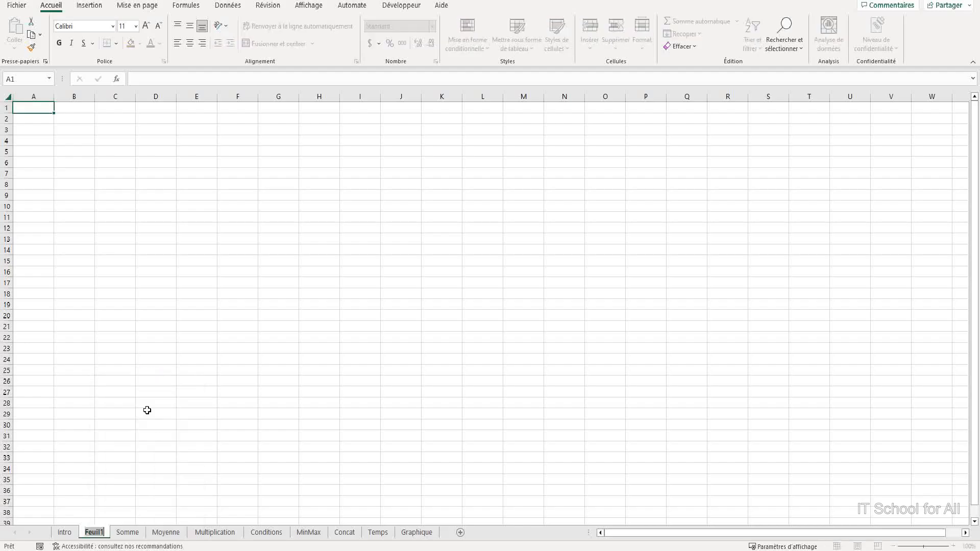
text(Test)
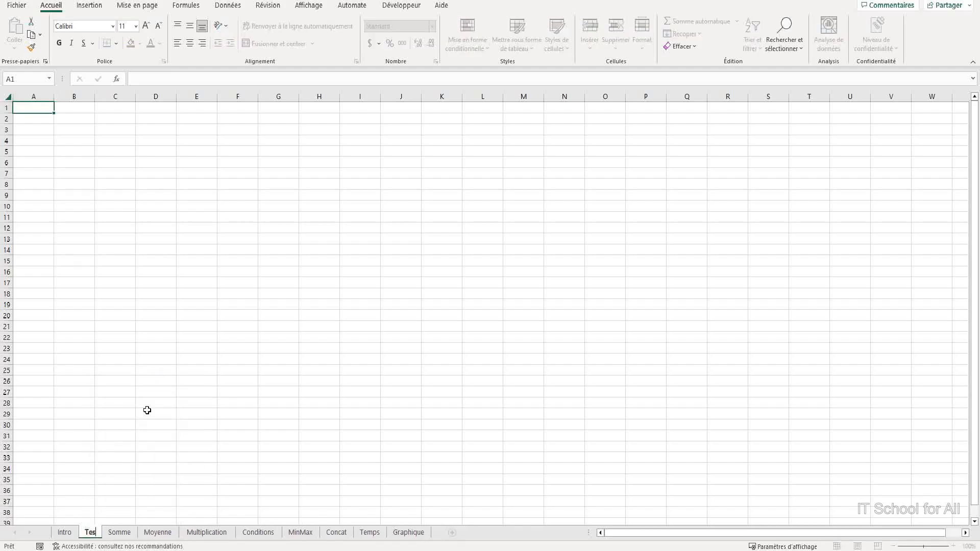
key(Return)
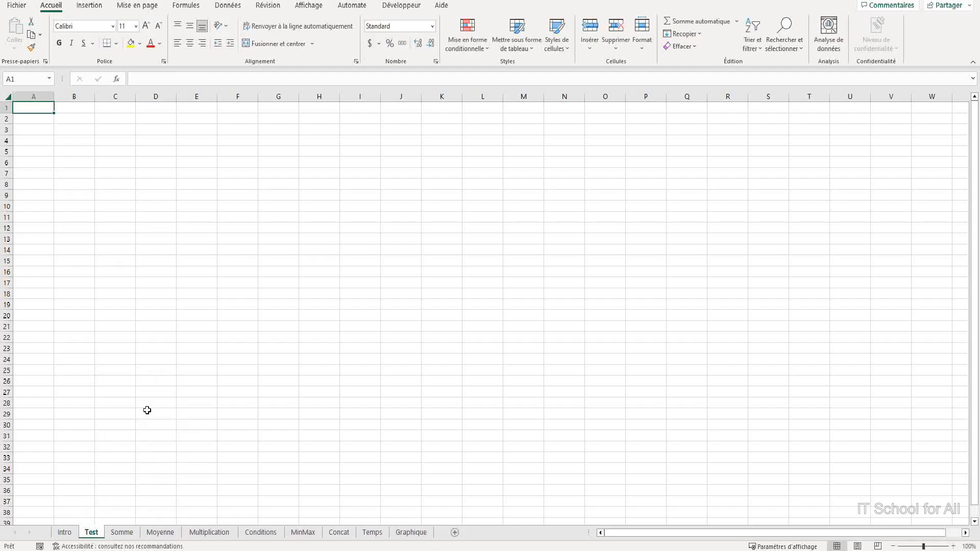
Step: Delete the Test worksheet and return to the Intro sheet
right_click(93, 533)
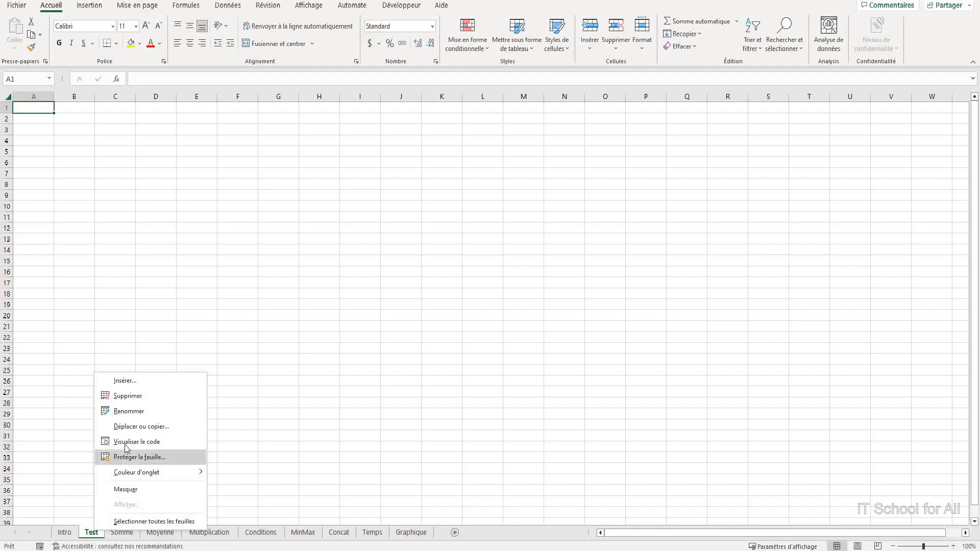
click(127, 396)
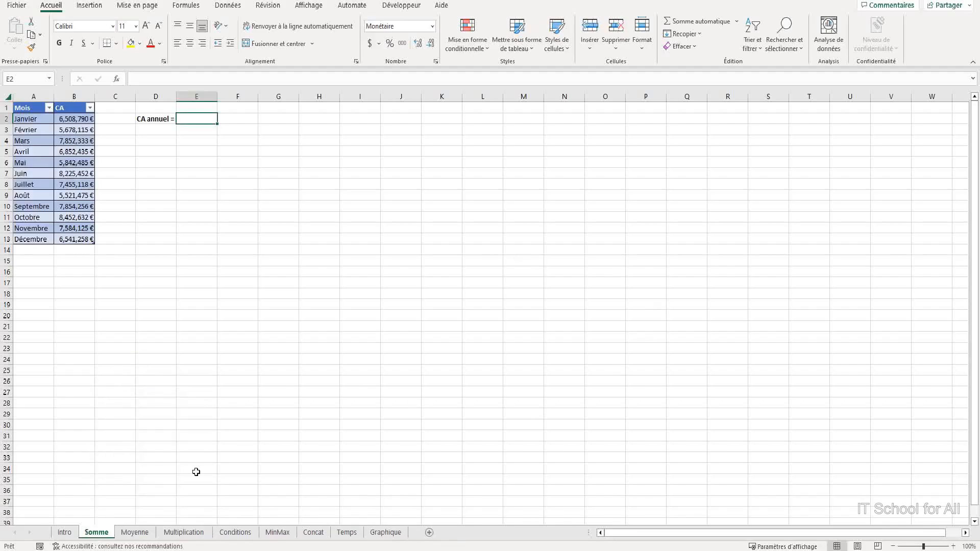
click(68, 532)
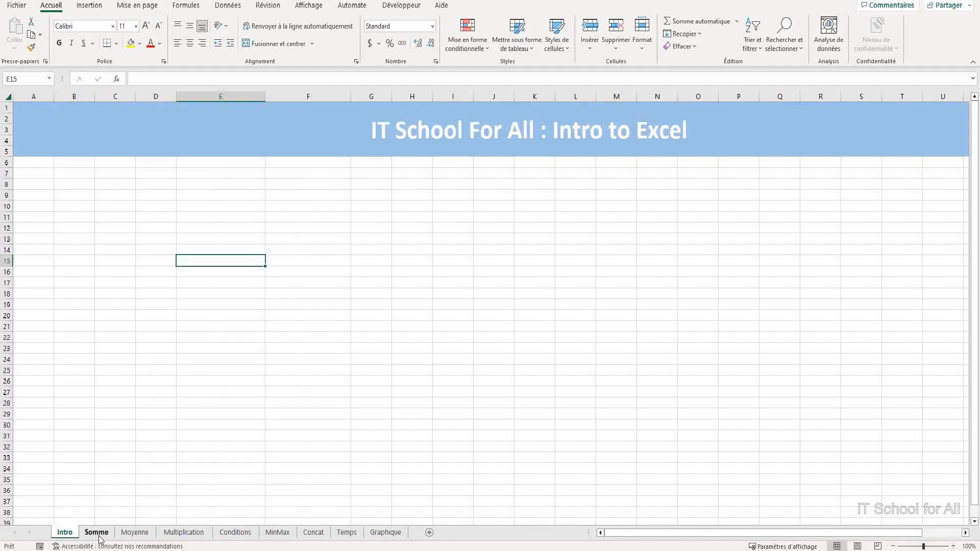
drag(143, 532, 84, 535)
click(64, 532)
drag(36, 195, 230, 312)
click(531, 50)
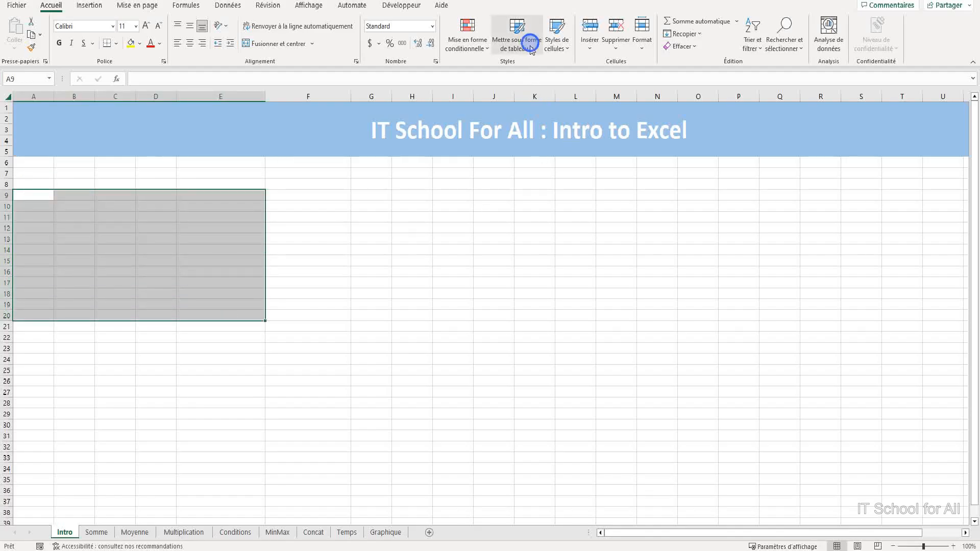
click(528, 45)
click(330, 316)
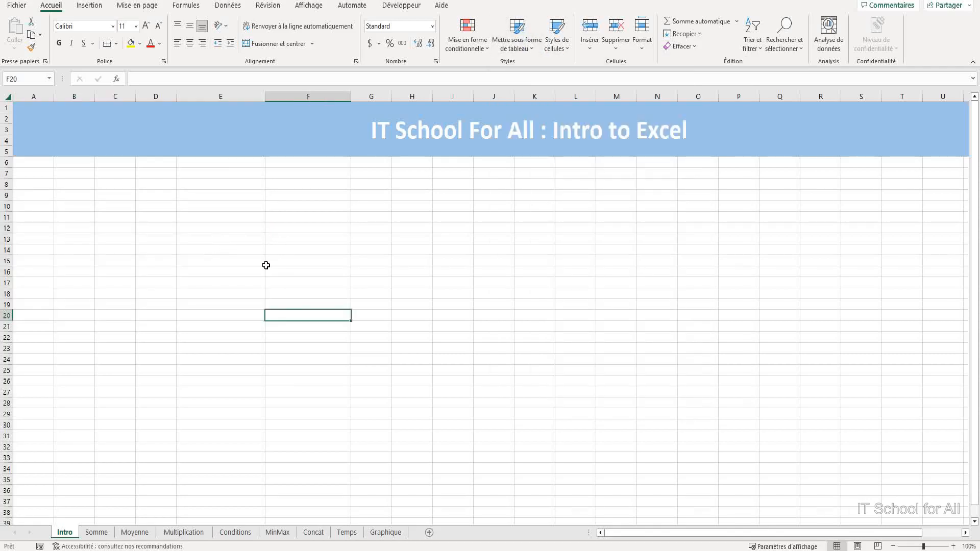
Step: Enter the headers Id, Nom, Durée and Nombre de Participants in cells C10 to F10
click(114, 207)
text(Id)
key(Tab)
text(Nom)
key(Tab)
text(Durée)
key(Tab)
text(Nombre d)
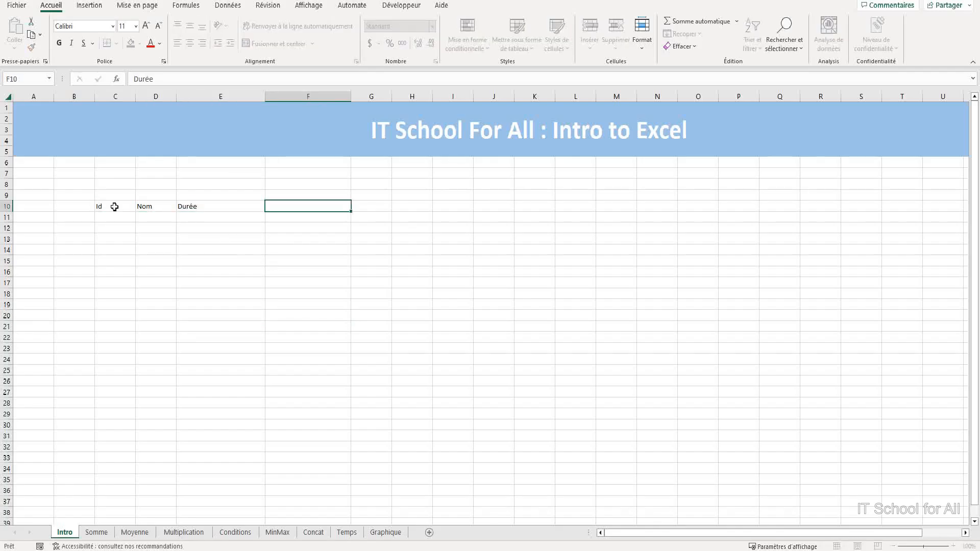
text(e Participants)
key(Return)
Step: Fill the Id column with 1 to 4 and the Nom column with ChatGPT, OneNote, PDFSAM and EXCEL, starting in row 11
text(1)
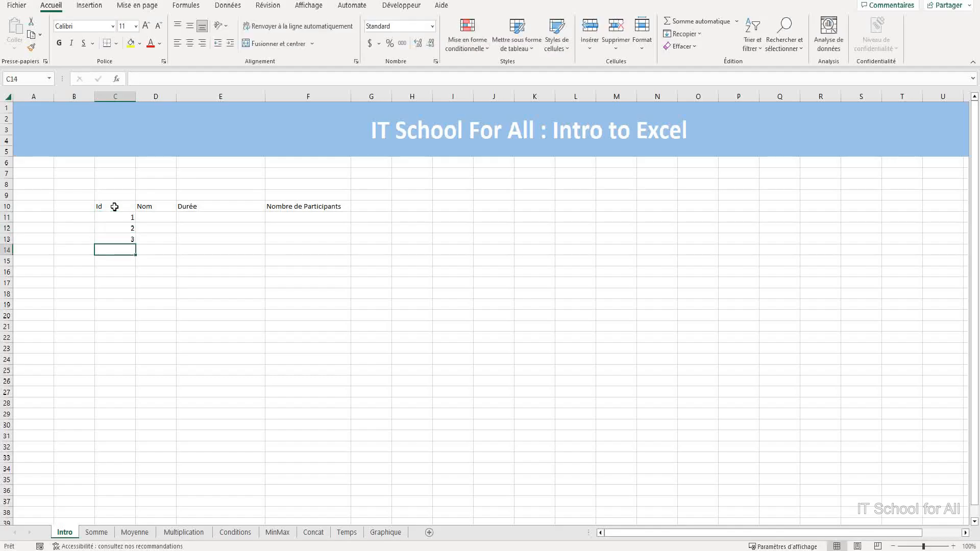
text( 2 3 4)
key(Up)
key(Up)
key(Up)
key(Right)
text(ChatGPT)
key(Return)
text(OneNote)
key(Return)
text(PDFSAM)
key(Return)
text(EXCEL)
Step: Fill Durée with 10, 40, 6, 20 and Nombre de Participants with 1500, 200, 25, 10 in rows 11 to 14
key(Up)
key(Up)
key(Up)
key(Right)
text(10 40 6 20)
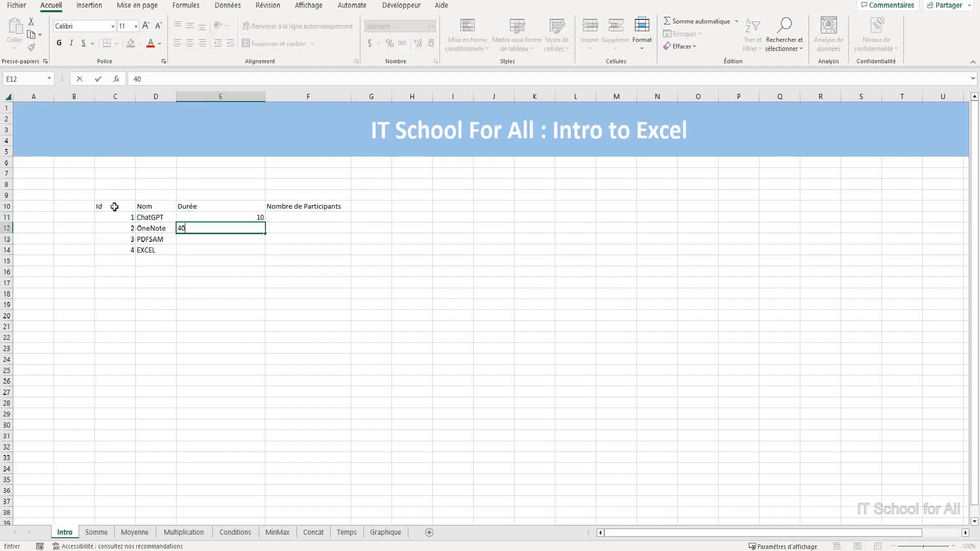
click(322, 216)
text(1500)
key(Return)
text(200 25 10)
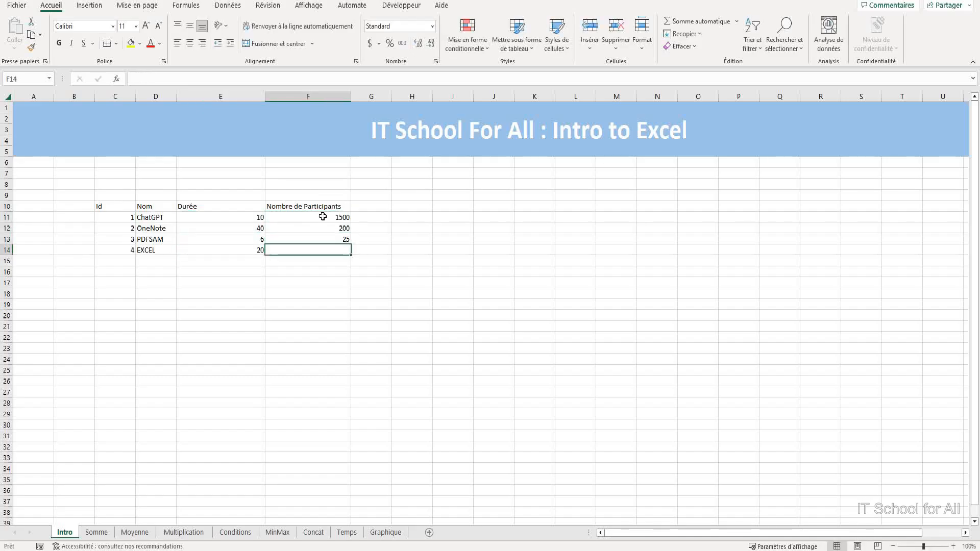
click(409, 294)
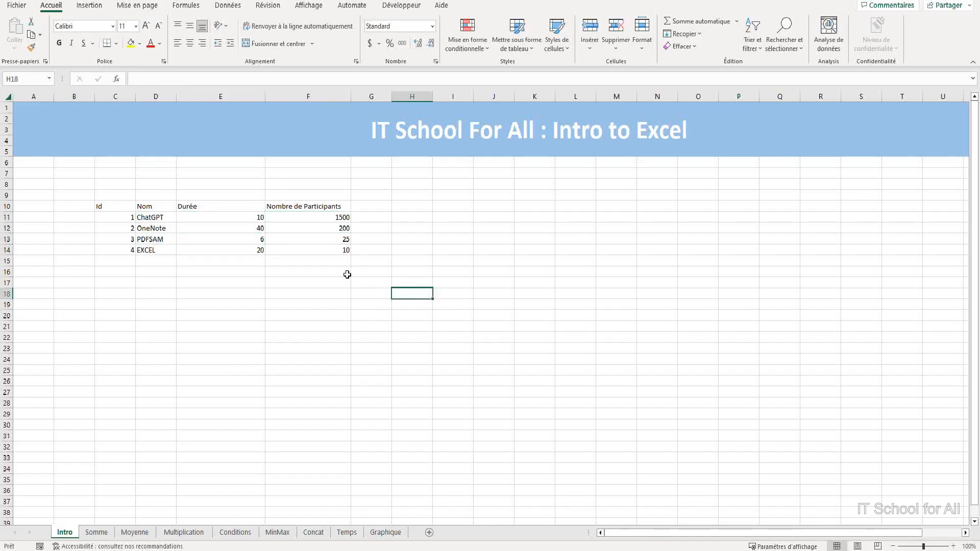
Step: Format the range C10:F14 as a table with headers, using the light style with a blue header row
drag(329, 251, 109, 211)
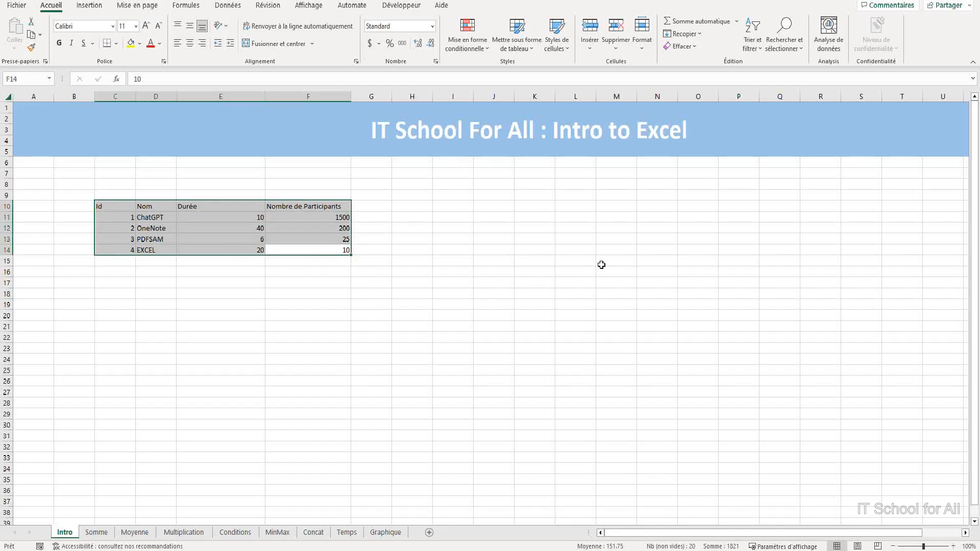
click(531, 45)
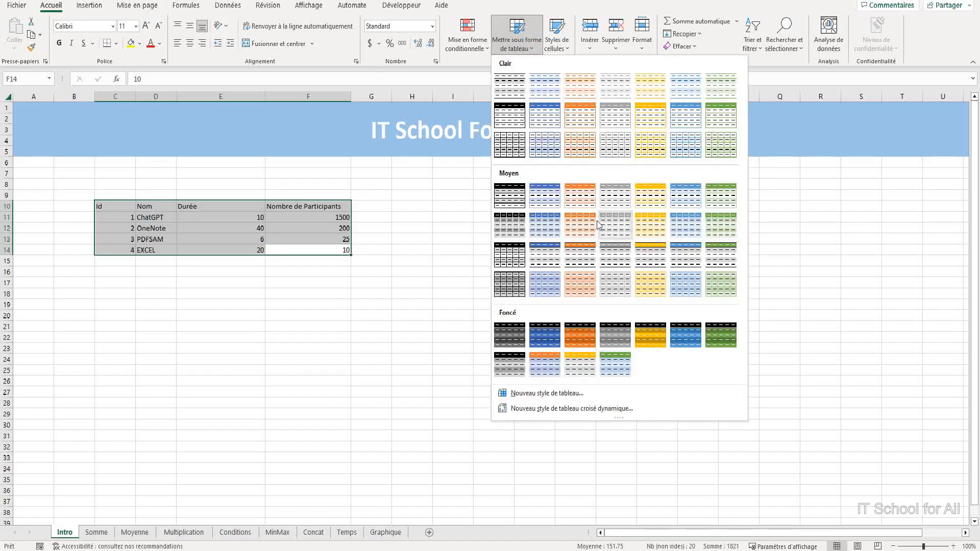
click(544, 112)
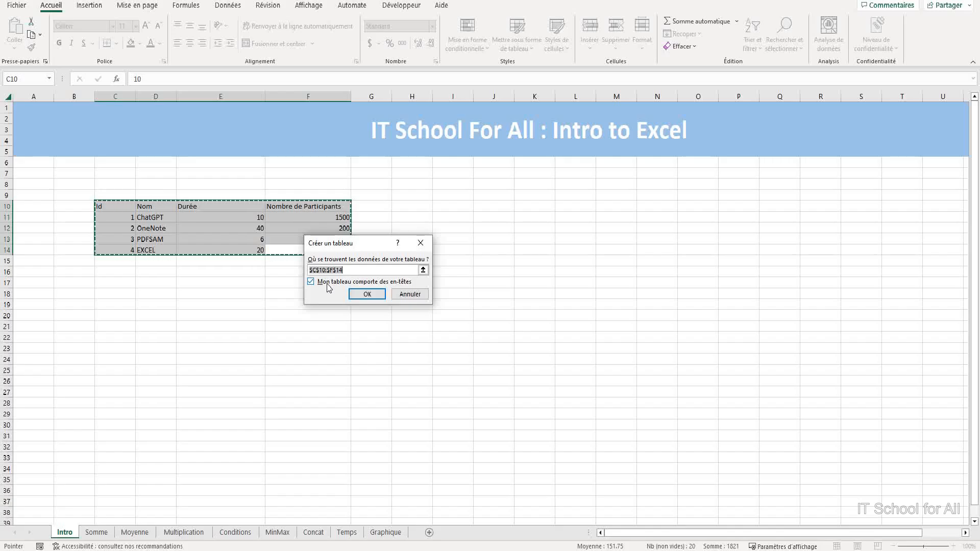
click(358, 294)
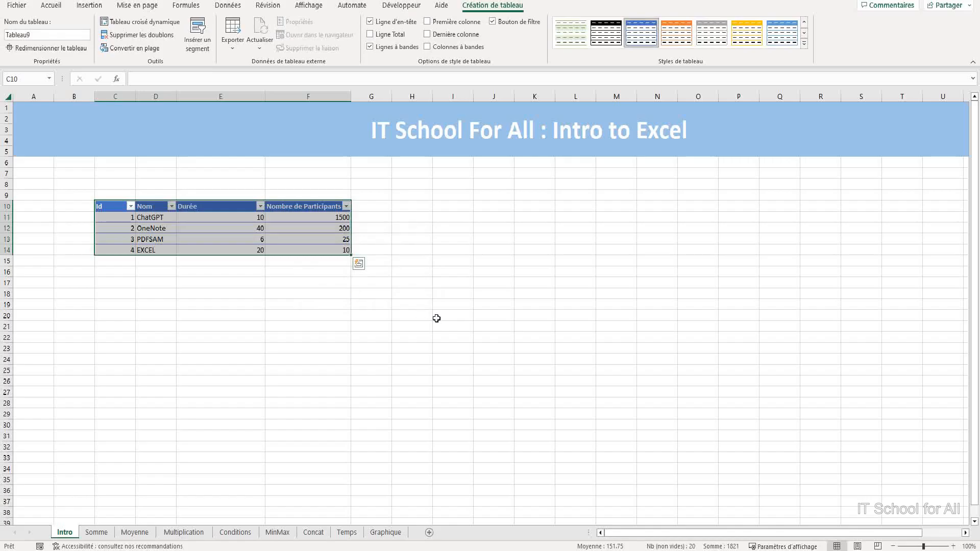
click(496, 328)
Step: Change the course table's style to the orange medium style with banded rows
drag(107, 206, 283, 250)
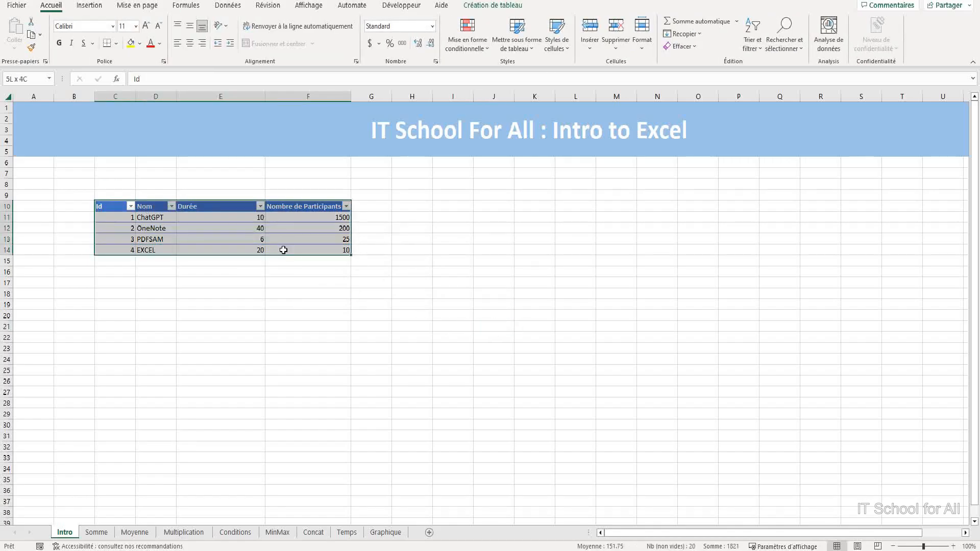
click(220, 304)
drag(105, 206, 294, 248)
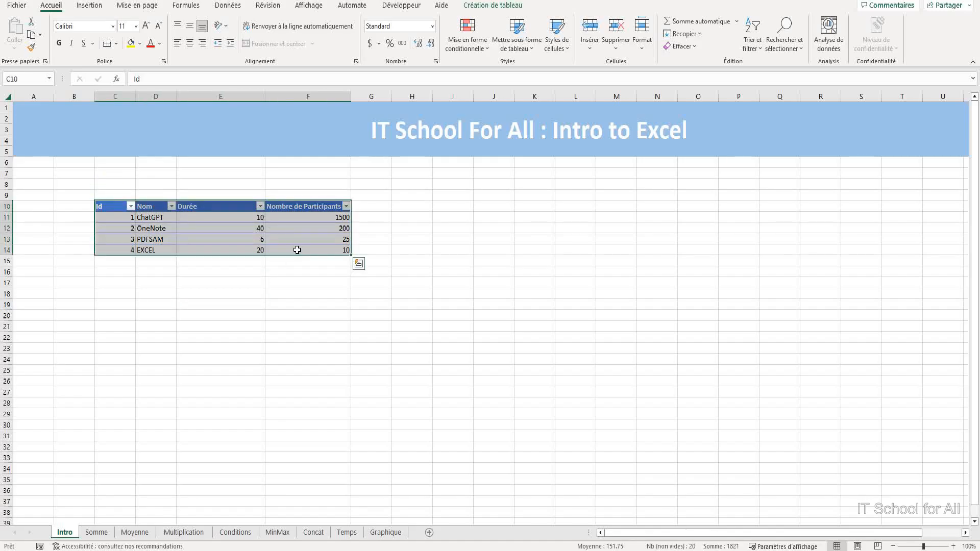
click(491, 10)
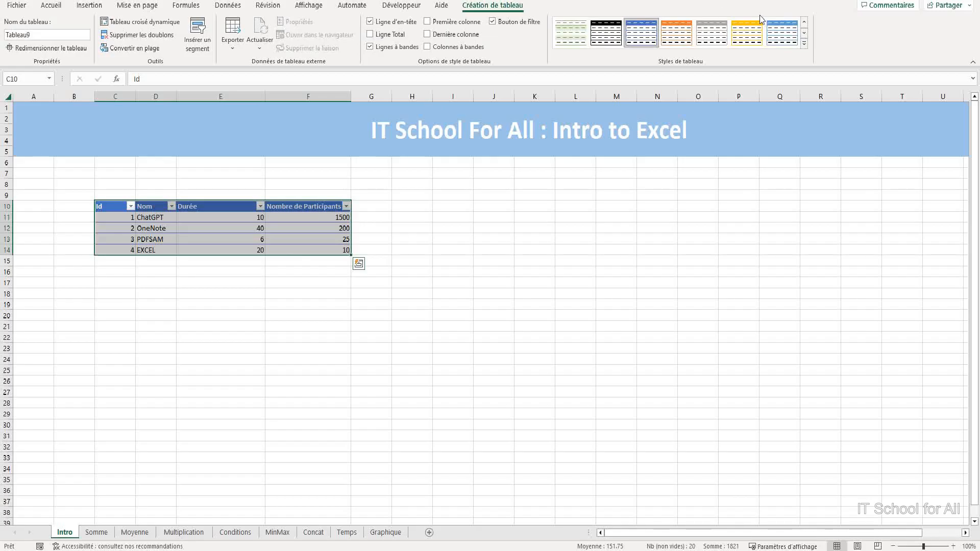
click(804, 43)
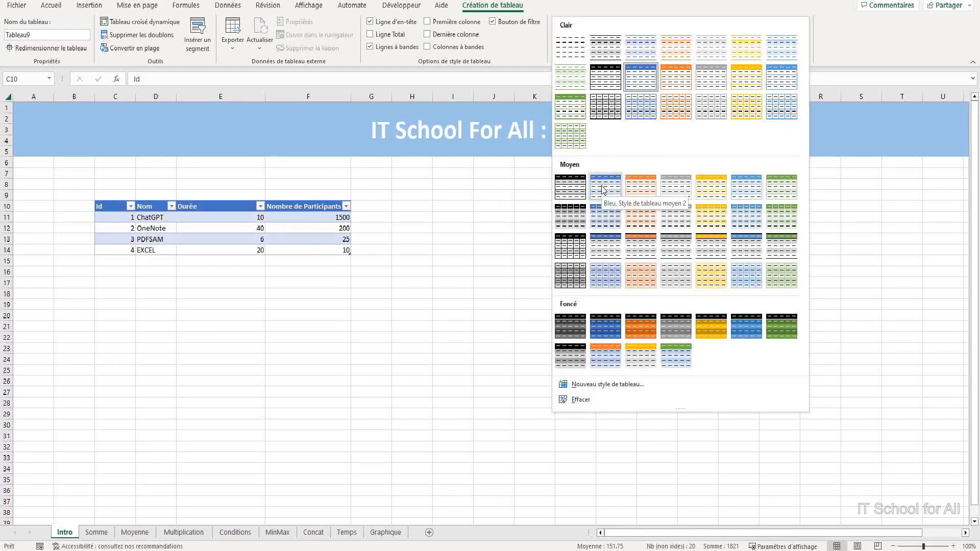
click(637, 185)
click(590, 281)
click(371, 369)
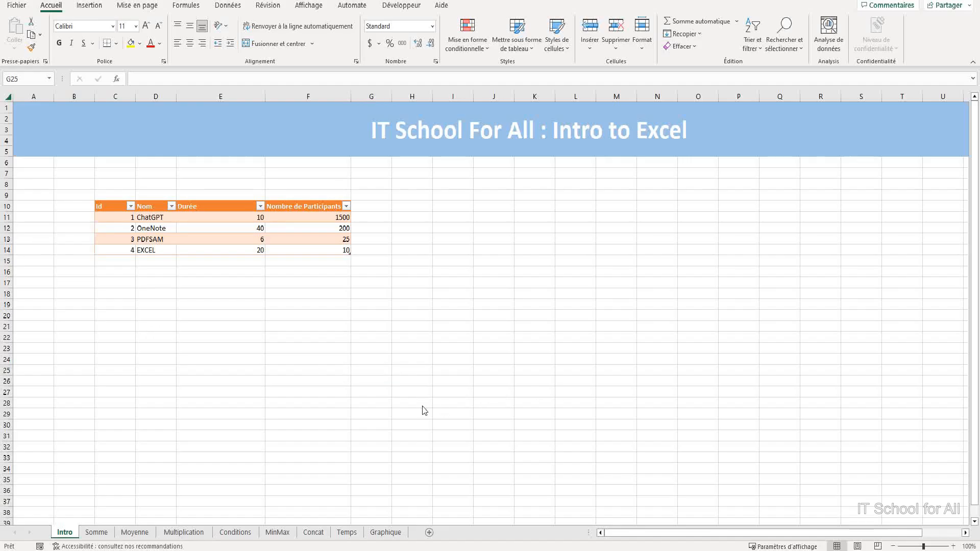
Step: Sort the table by Id from largest to smallest, and again from smallest to largest
click(111, 208)
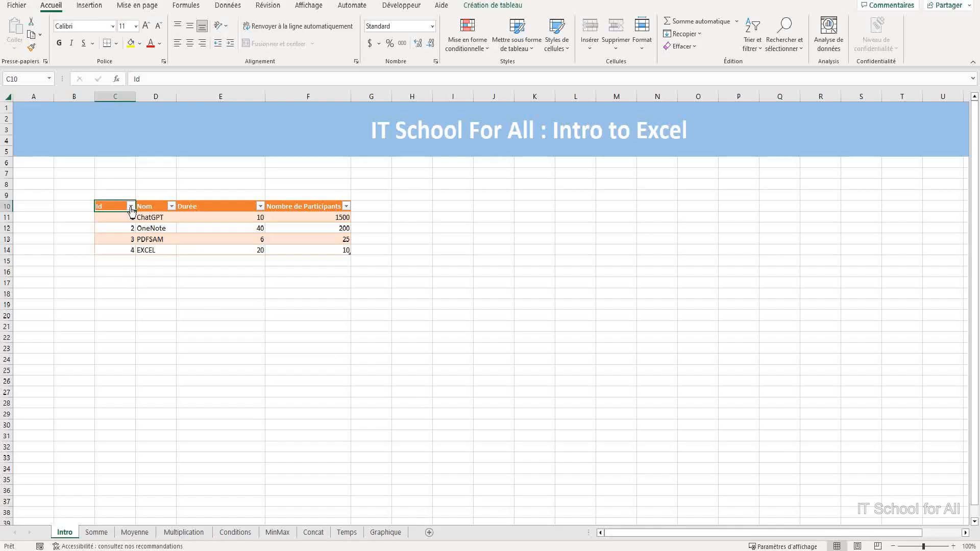
click(130, 206)
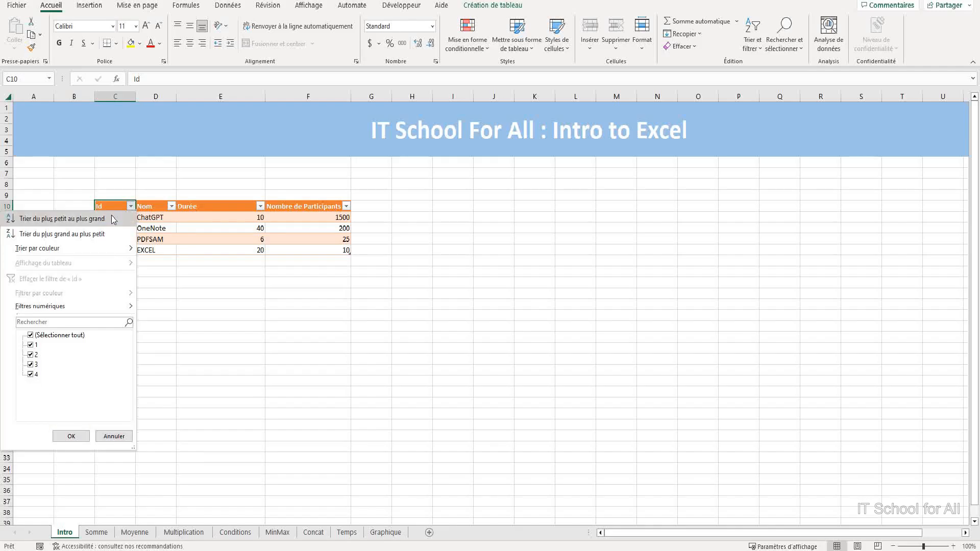
click(92, 235)
click(132, 217)
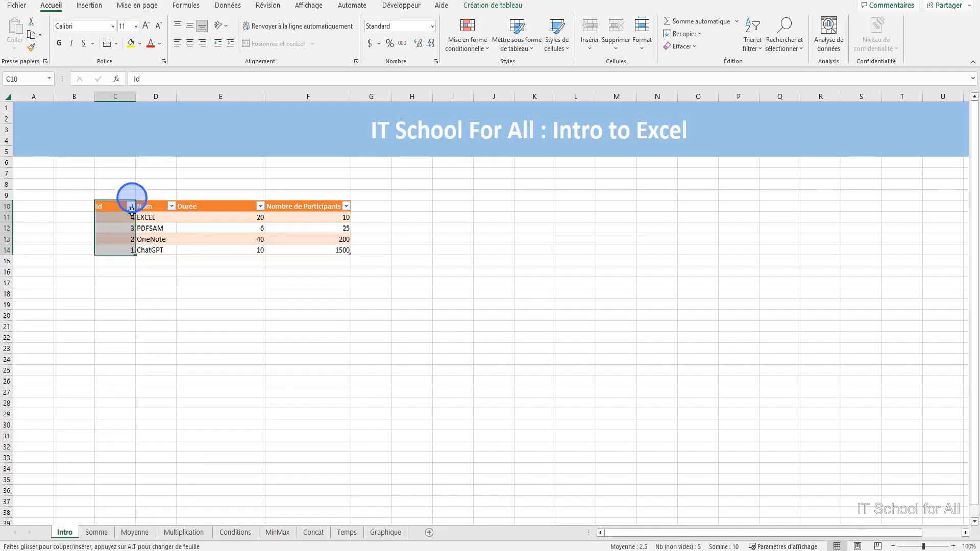
click(131, 206)
click(51, 219)
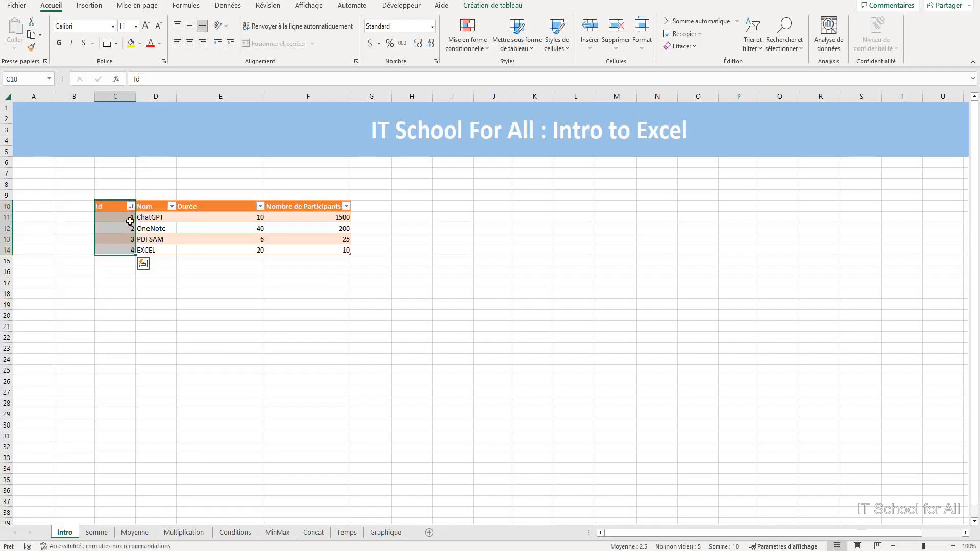
Step: Filter the Id column with a number filter for values greater than 3
click(130, 206)
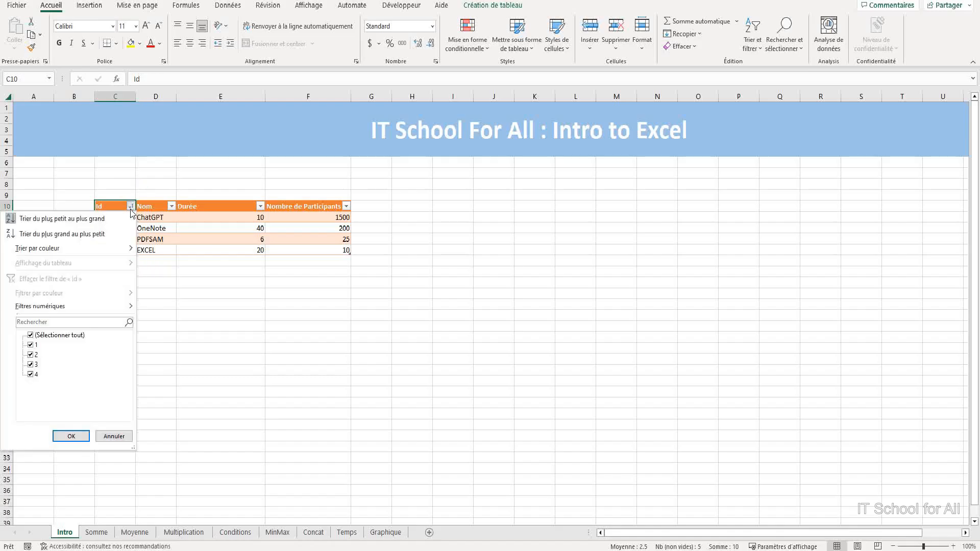
mouse_move(63, 311)
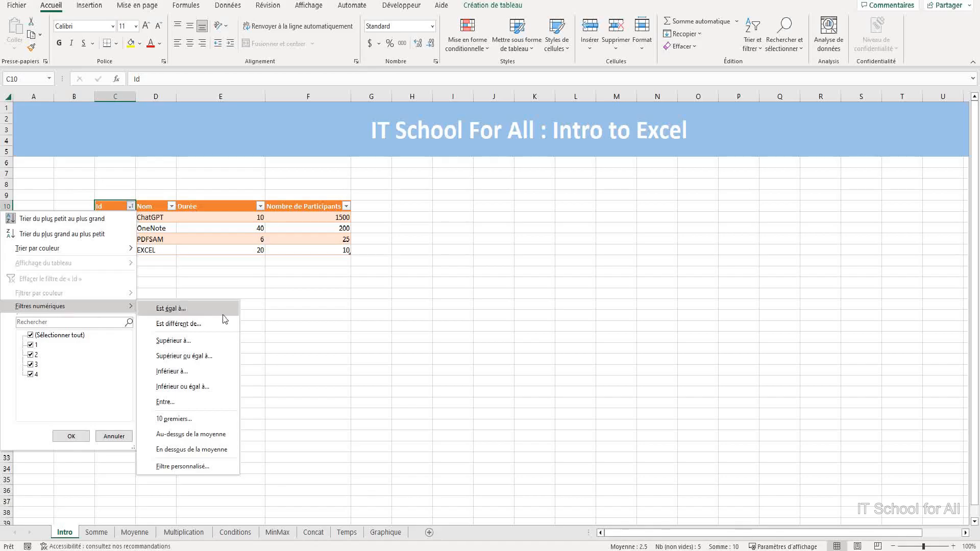
click(216, 343)
text(3)
click(459, 325)
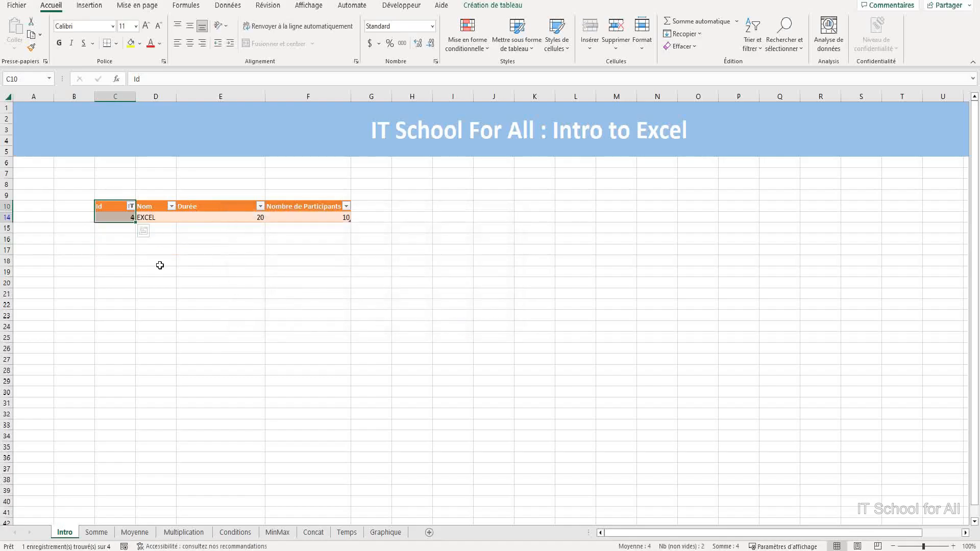
Step: Clear the filter from the Id column so all courses are listed
click(131, 207)
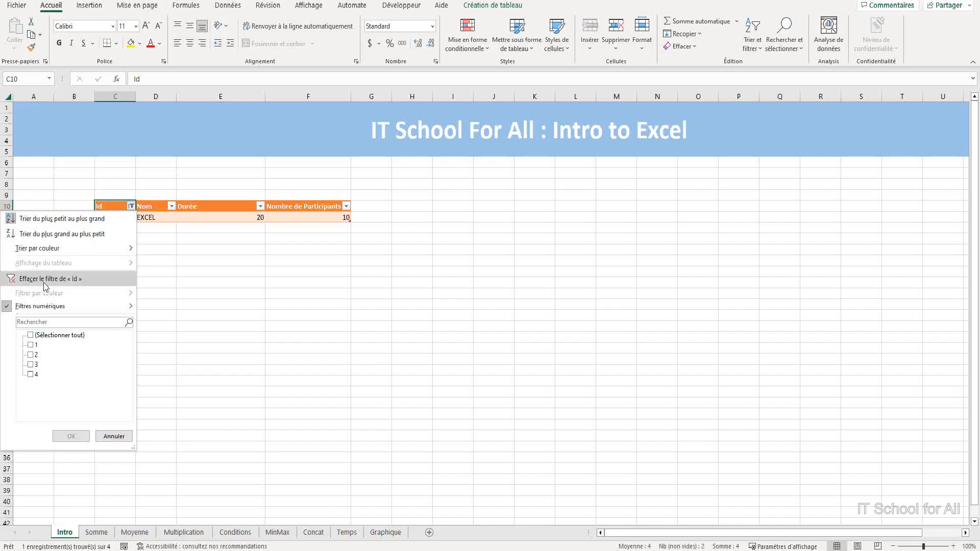
click(231, 240)
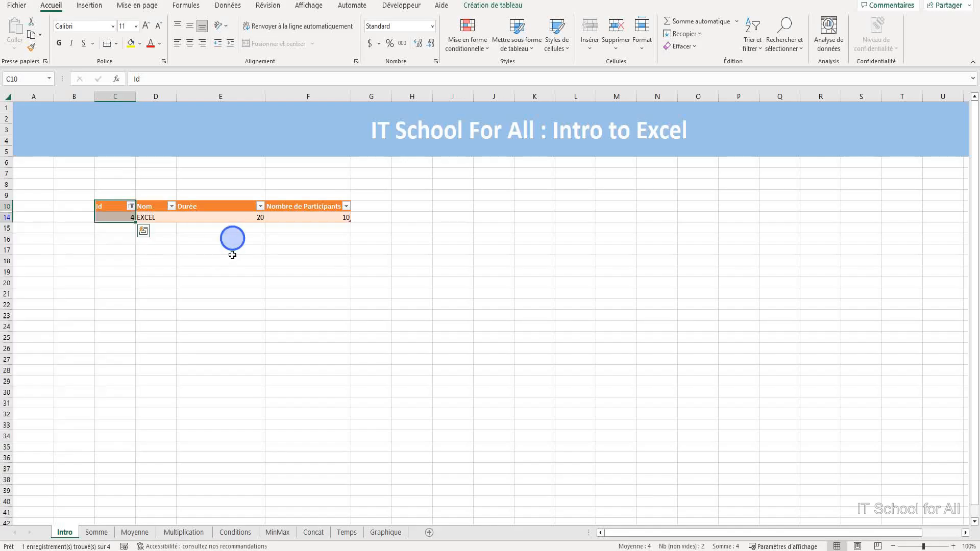
click(132, 208)
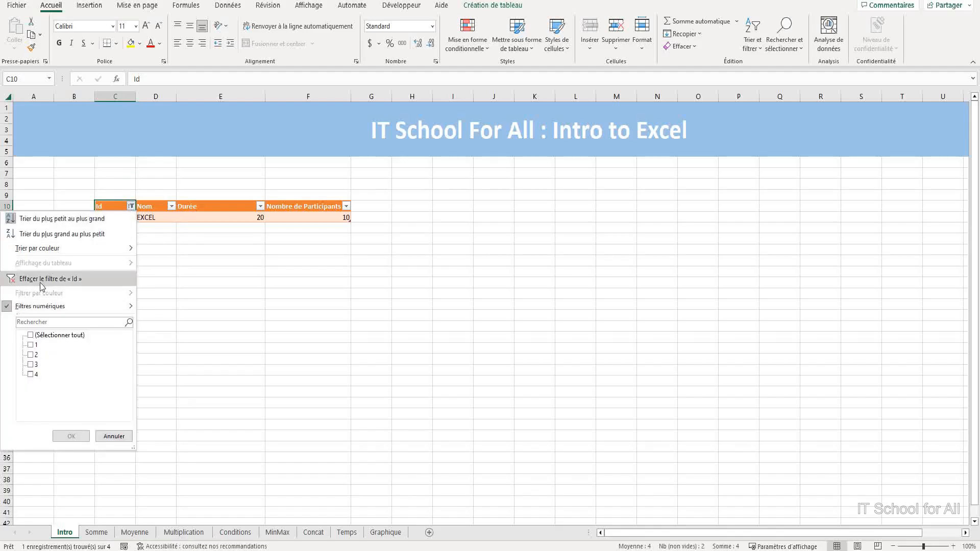
click(49, 281)
click(220, 304)
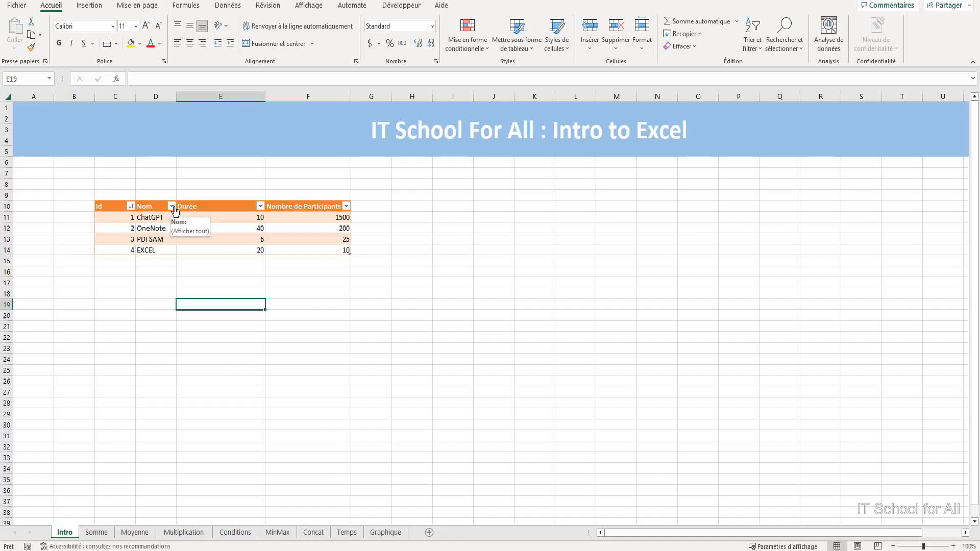
Step: Filter the Nom column with a text filter for names containing ChatGPT
click(171, 207)
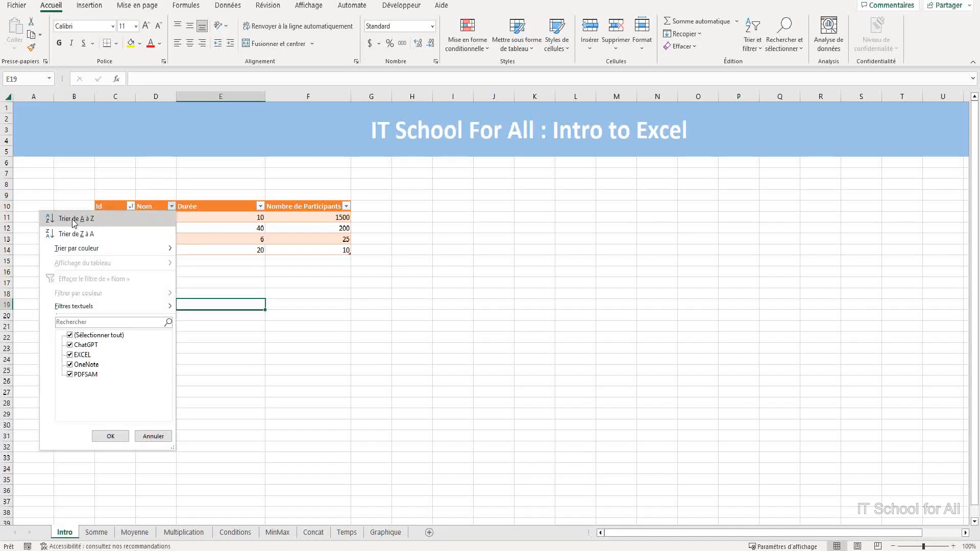
mouse_move(80, 307)
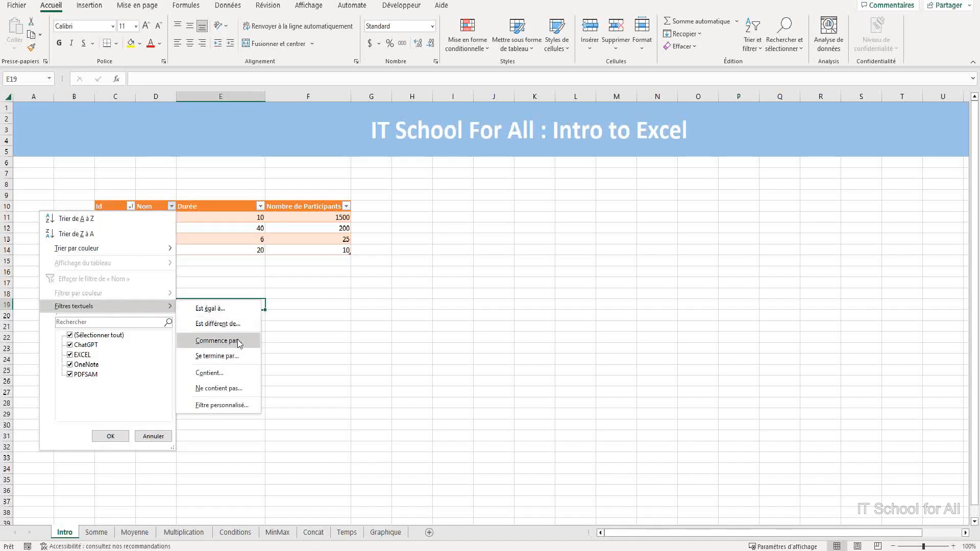
click(227, 373)
click(339, 252)
text(ChatGPT)
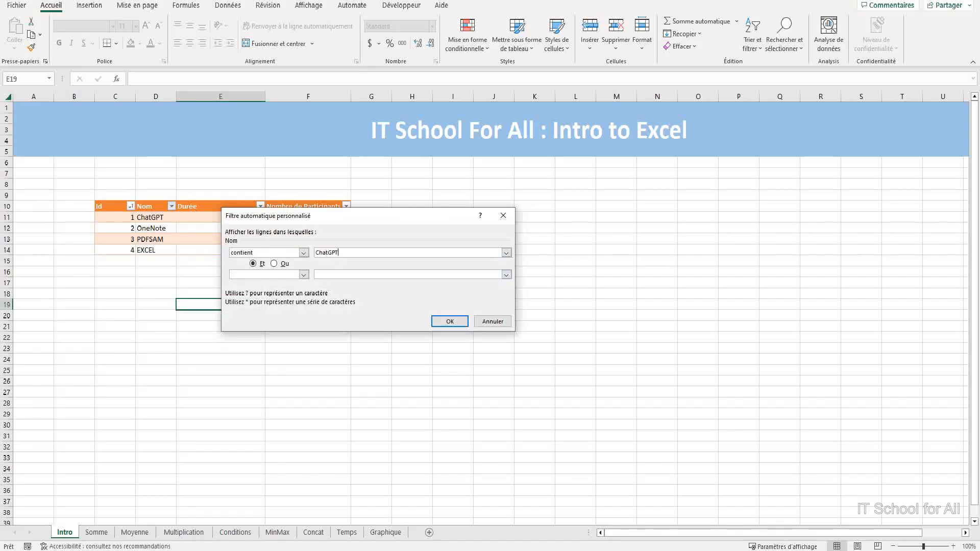
key(Return)
Step: Clear the text filter from the Nom column and filter it again to exclude ChatGPT
click(171, 205)
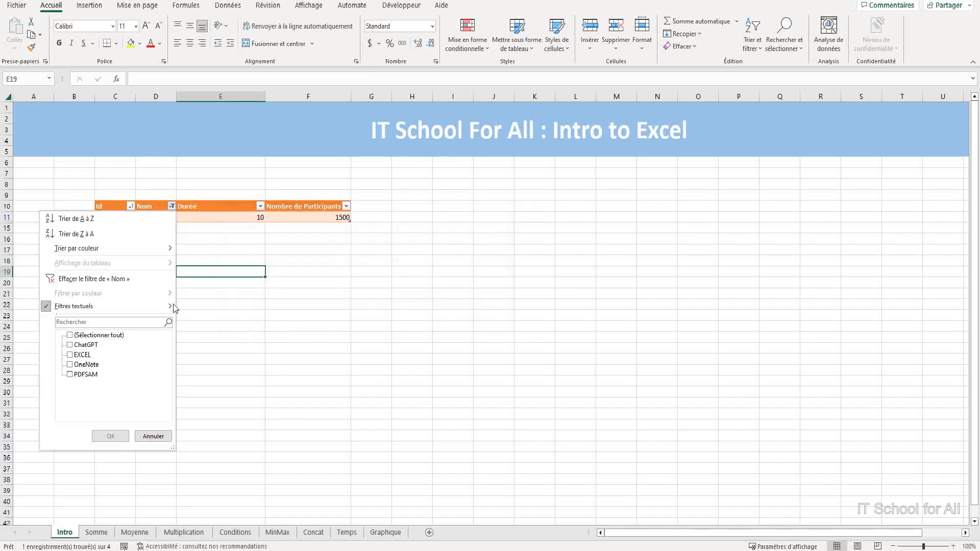
click(100, 279)
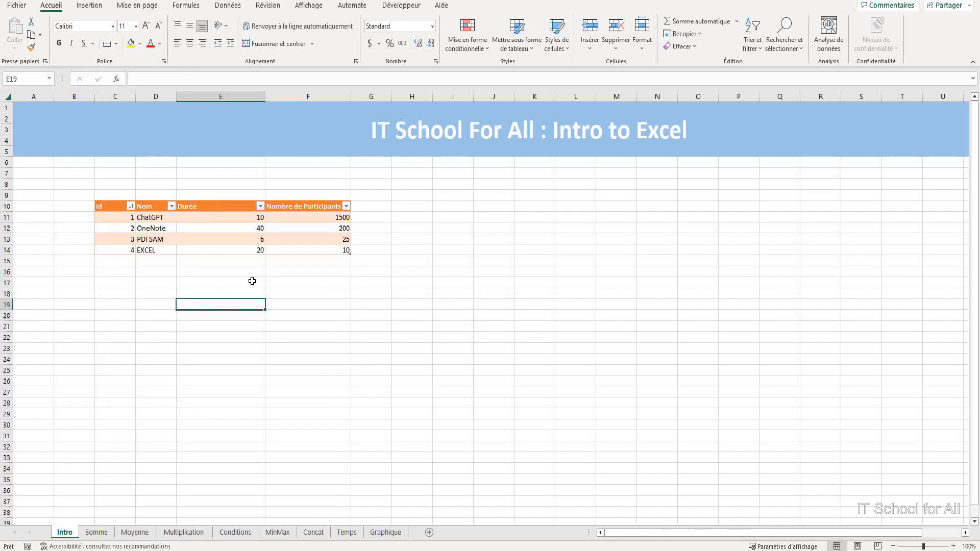
click(163, 280)
click(171, 206)
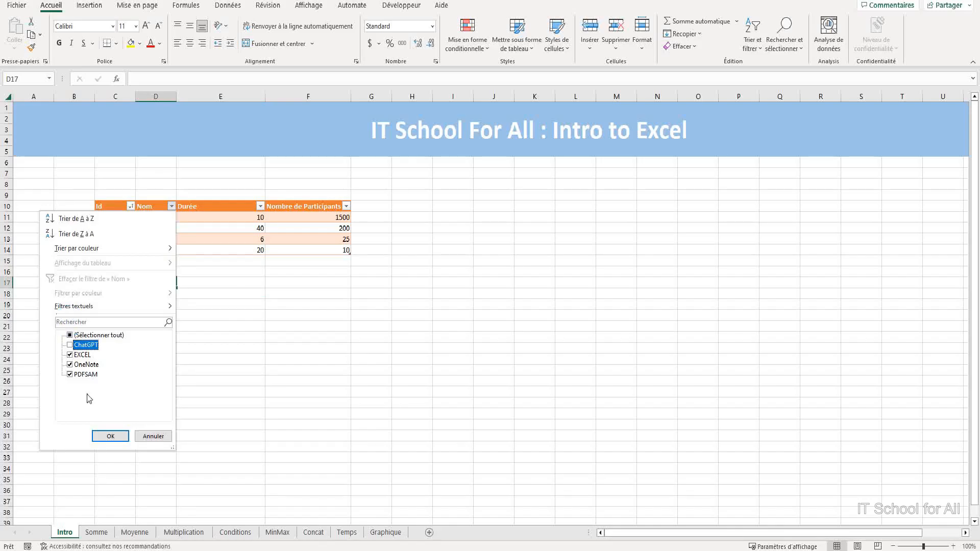
click(111, 436)
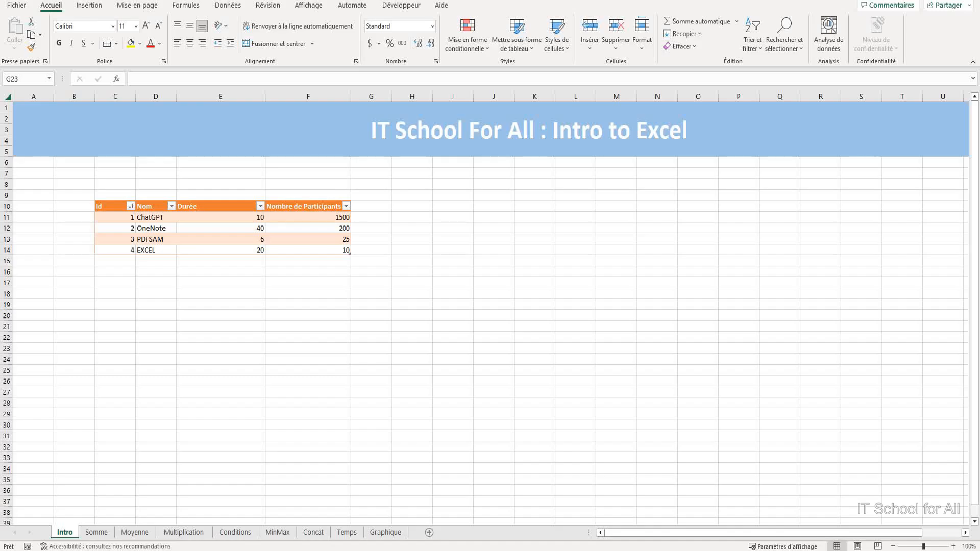
Step: Try out operator symbols such as =, ^, < and >= in cell F17
click(303, 284)
click(322, 286)
text(=)
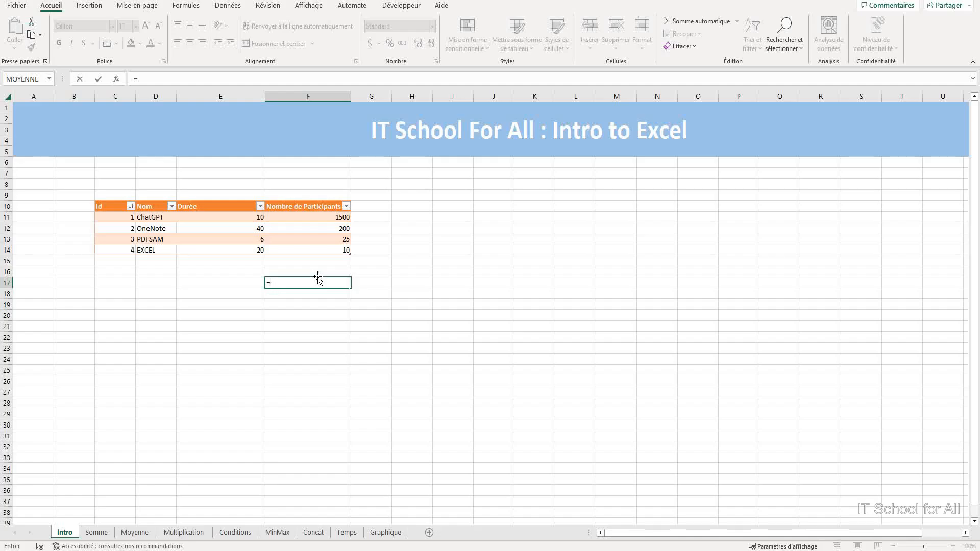
text(^^)
key(BackSpace)
text(<)
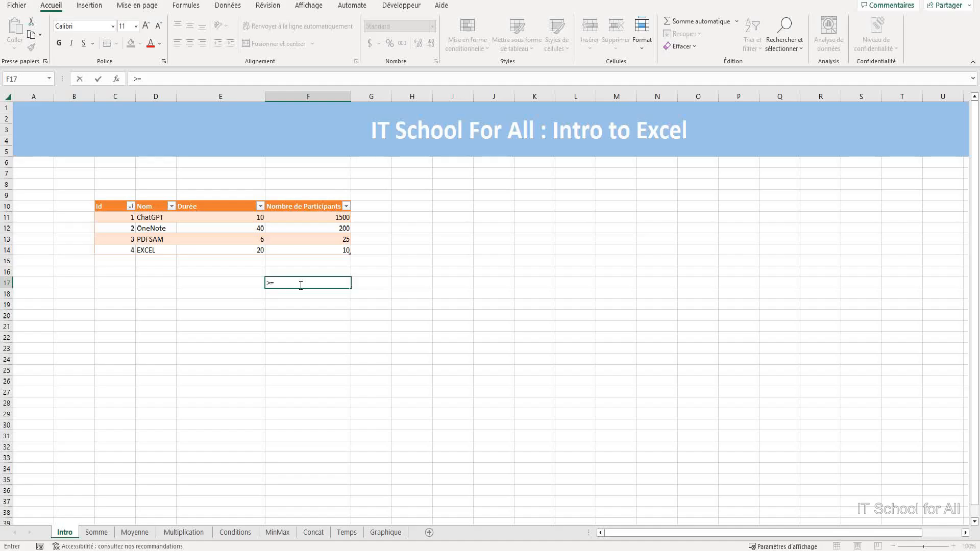
Step: Enter the formula =F11+F12+F13+F14 in cell F17 to add up the numbers of participants
text(=)
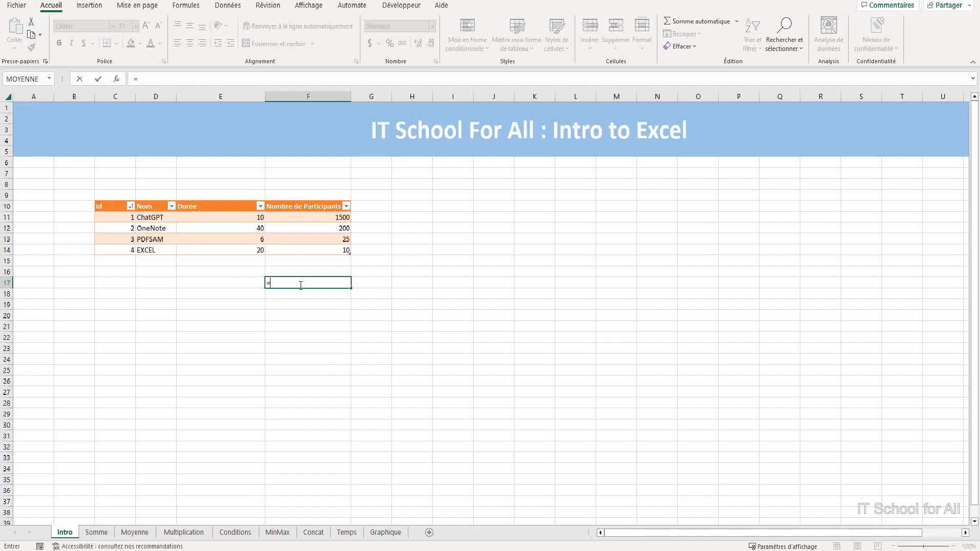
click(325, 218)
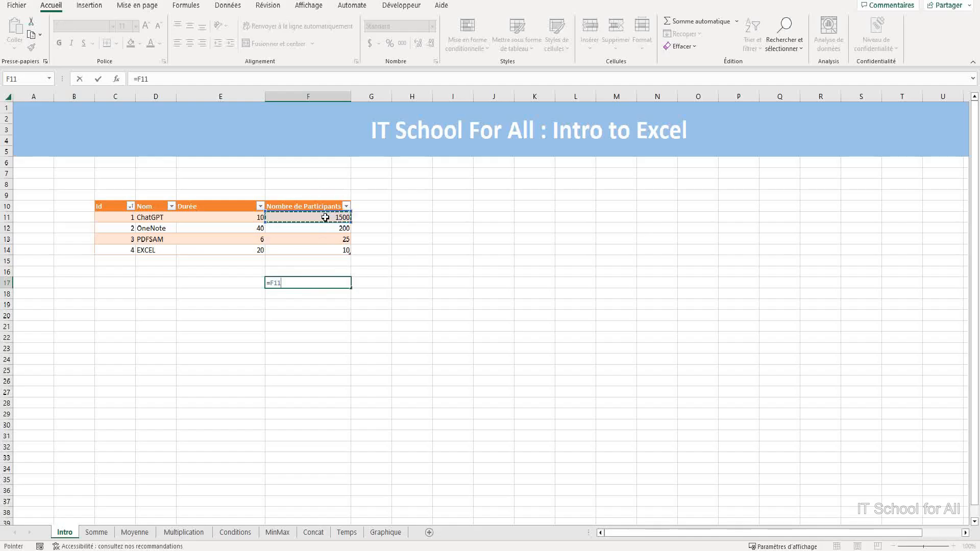
text(+)
click(323, 228)
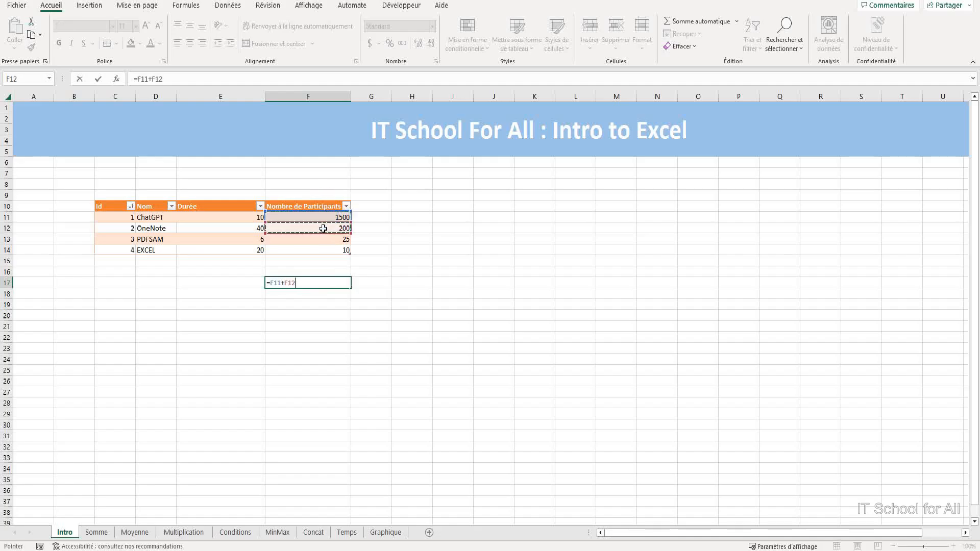
text(+)
click(323, 240)
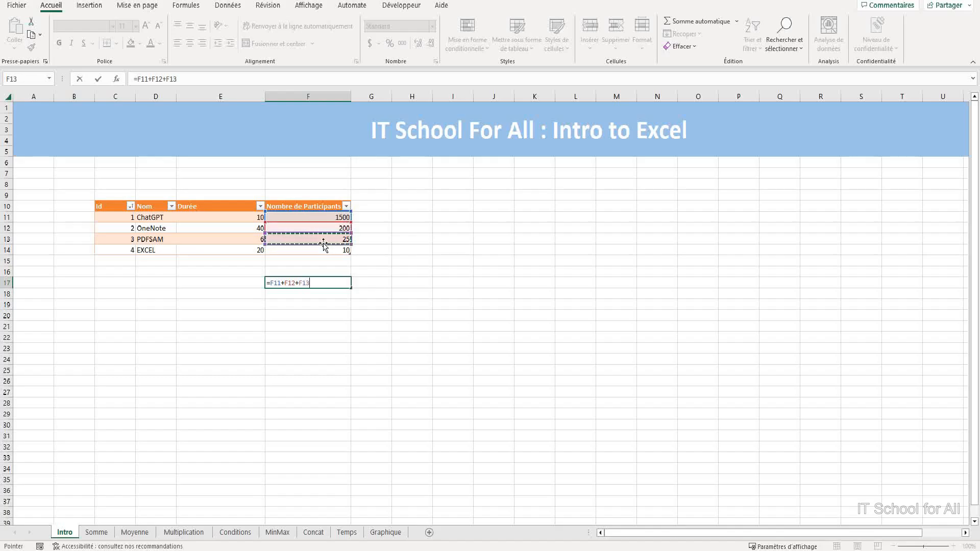
text(+)
click(324, 249)
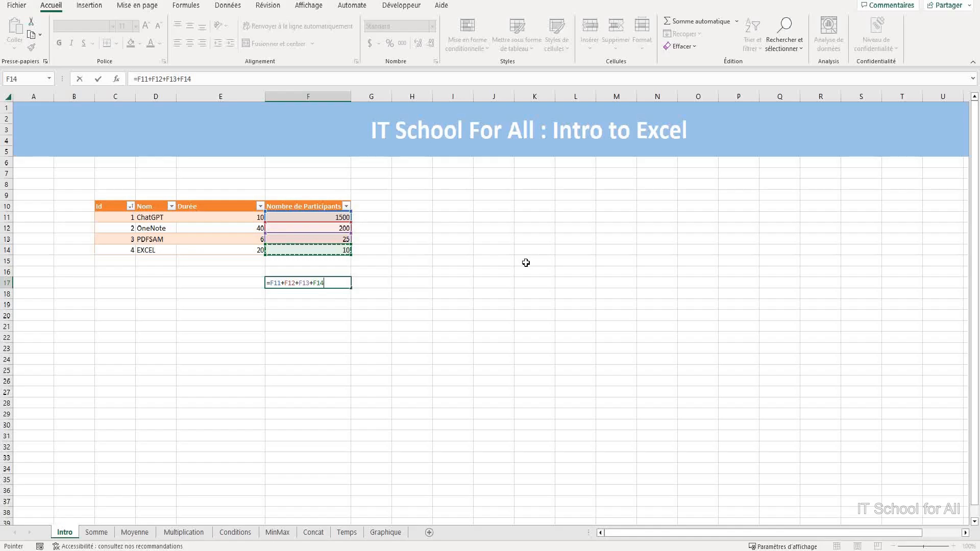
key(Return)
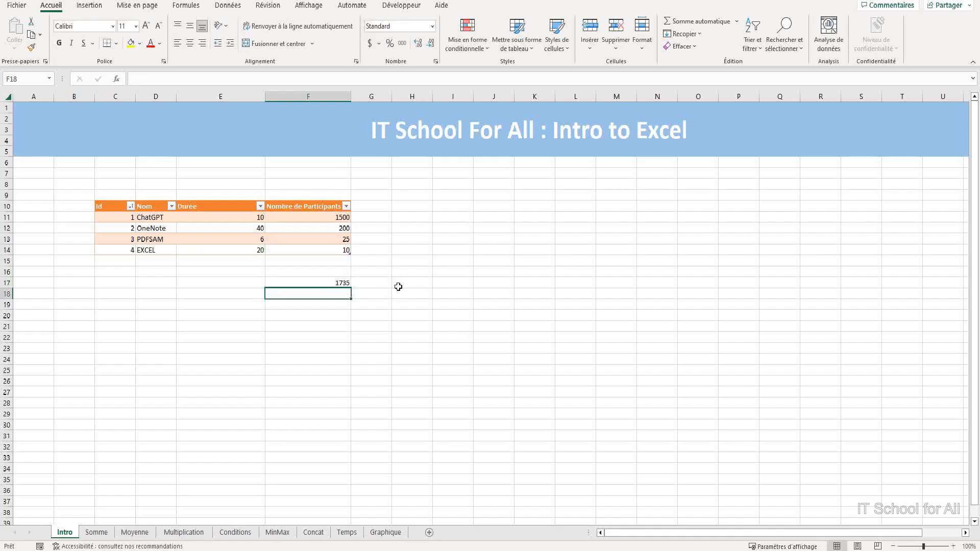
Step: Examine the addition formula behind cell F17, both in the formula bar and inside the cell itself
click(323, 284)
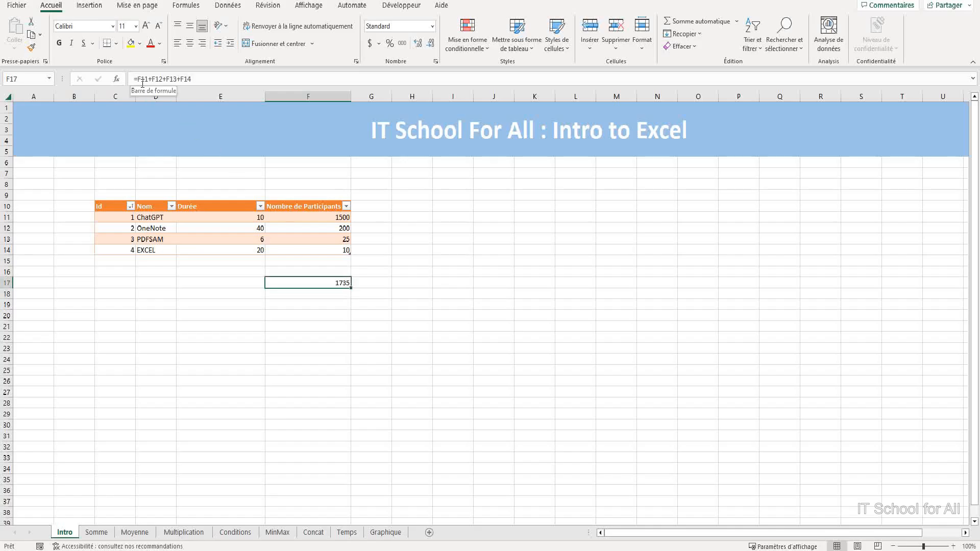
key(Return)
click(322, 282)
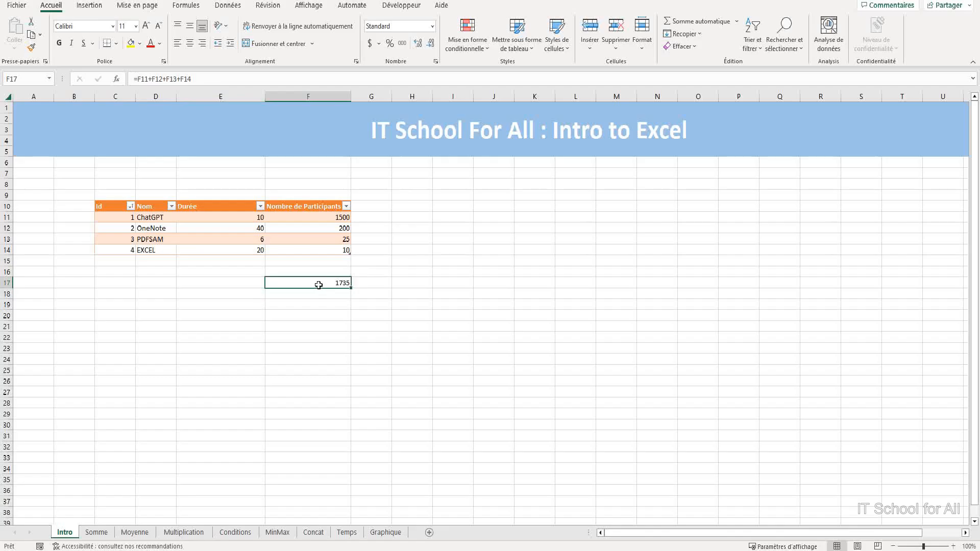
click(212, 78)
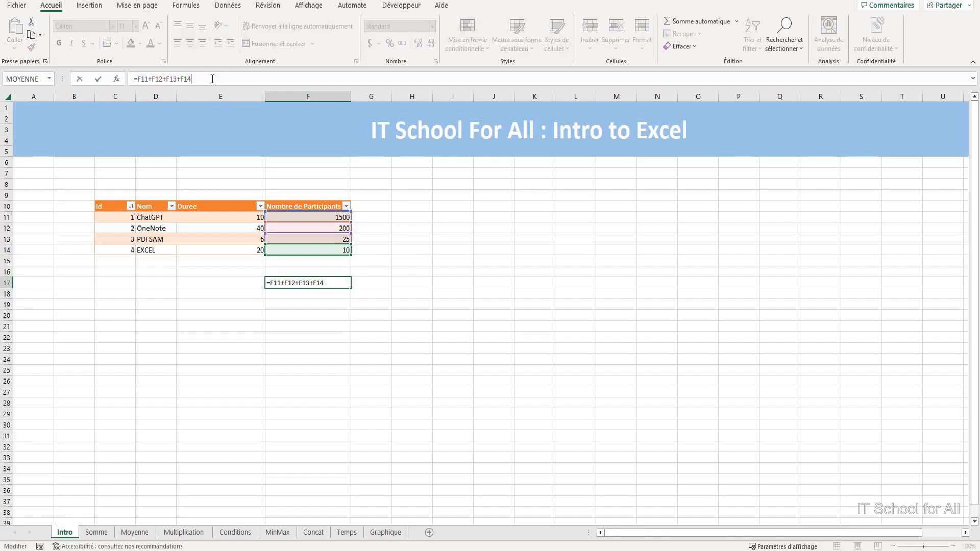
click(336, 284)
double_click(333, 284)
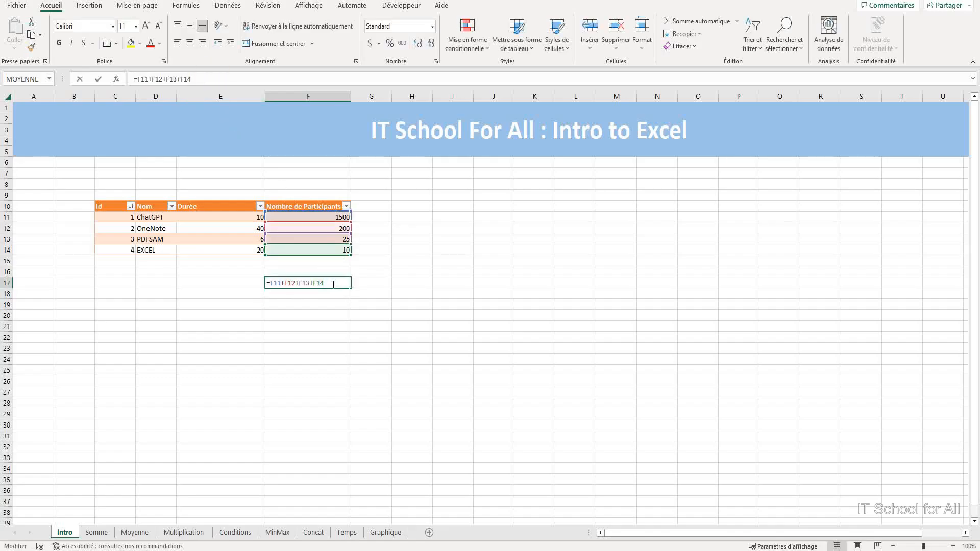
key(Return)
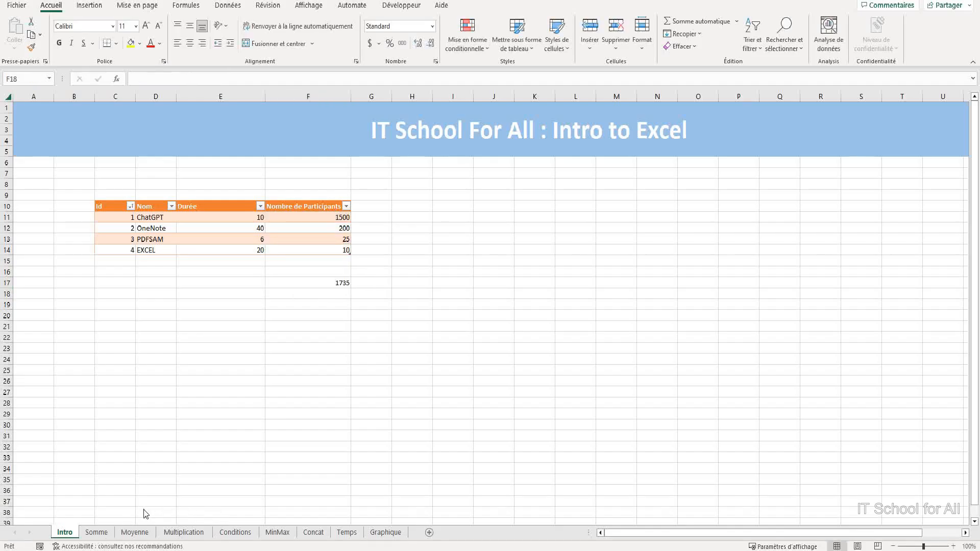
Step: On the Somme sheet, enter =SOMME(Tableau1[CA]) in cell E2 to calculate the annual CA
click(97, 533)
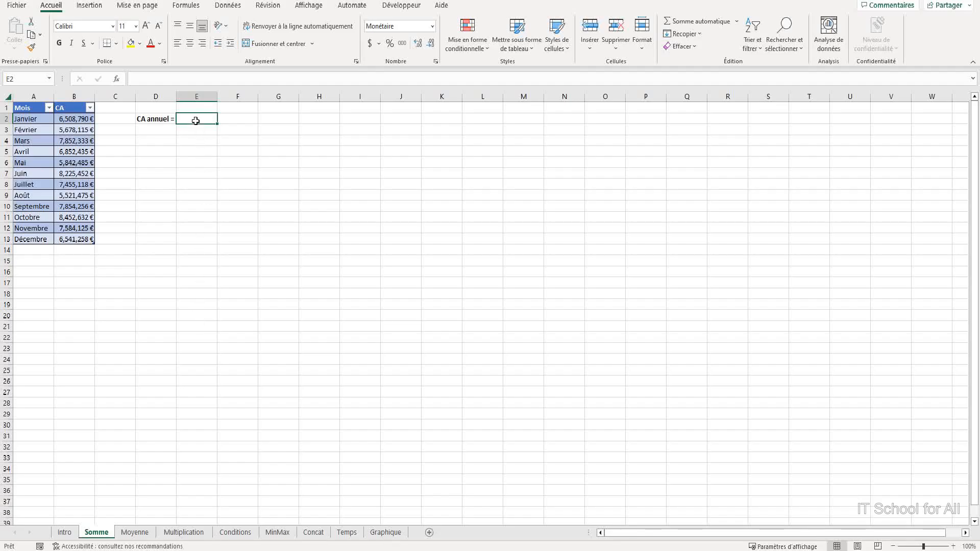
text(=)
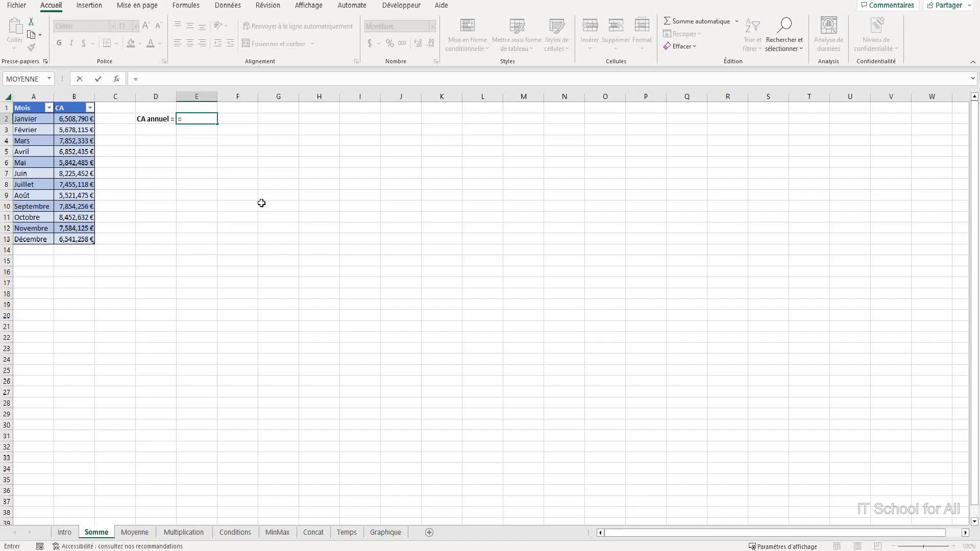
text(so)
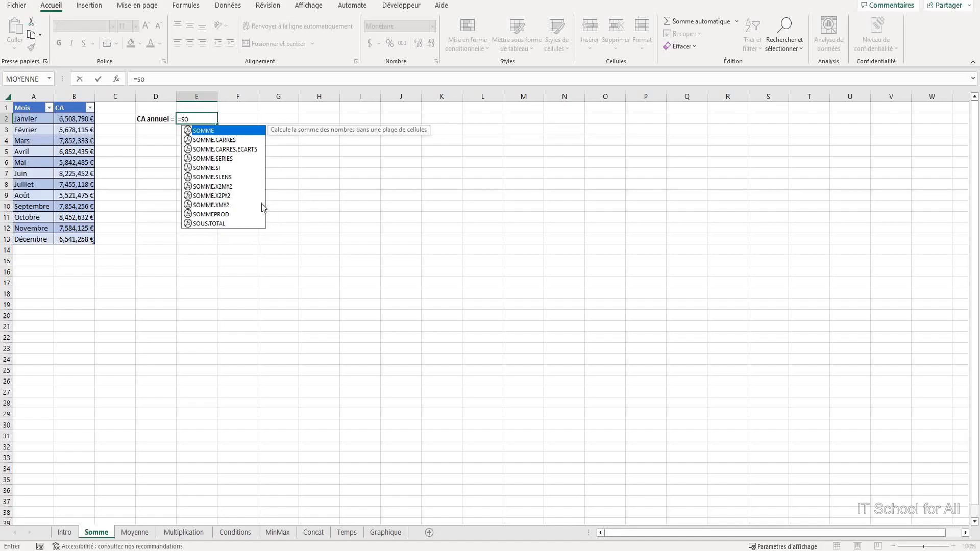
double_click(234, 132)
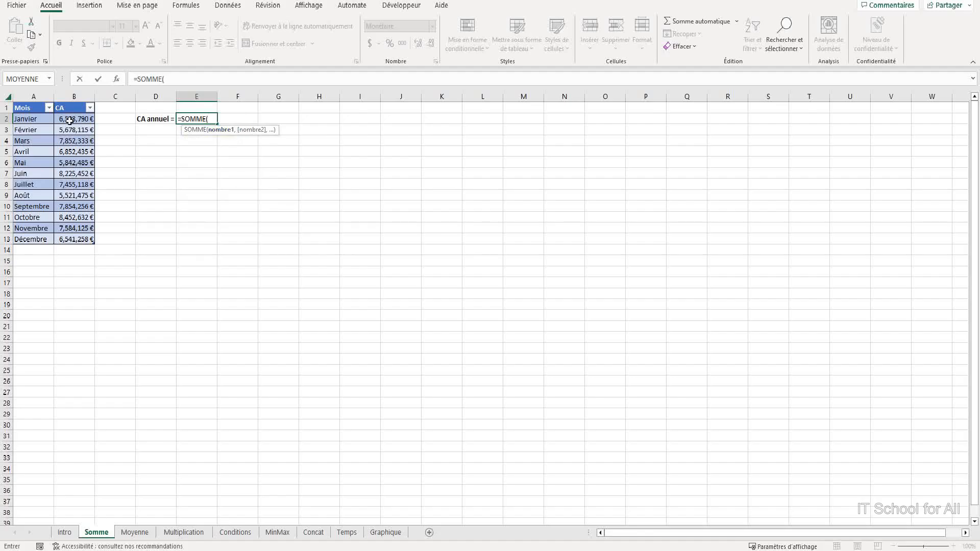
drag(69, 120, 73, 238)
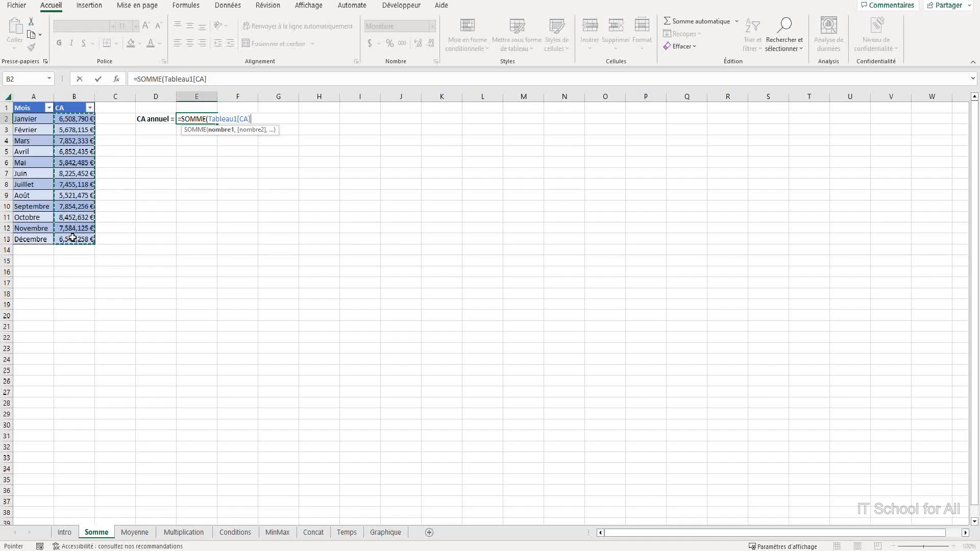
text())
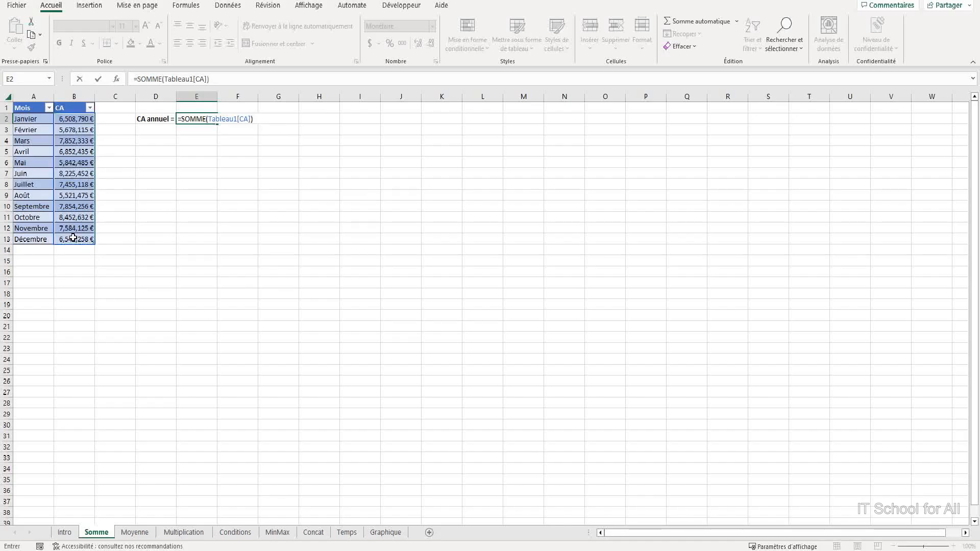
key(Return)
Step: Select the monthly CA values in B2:B13 and apply AutoSum to them
click(199, 163)
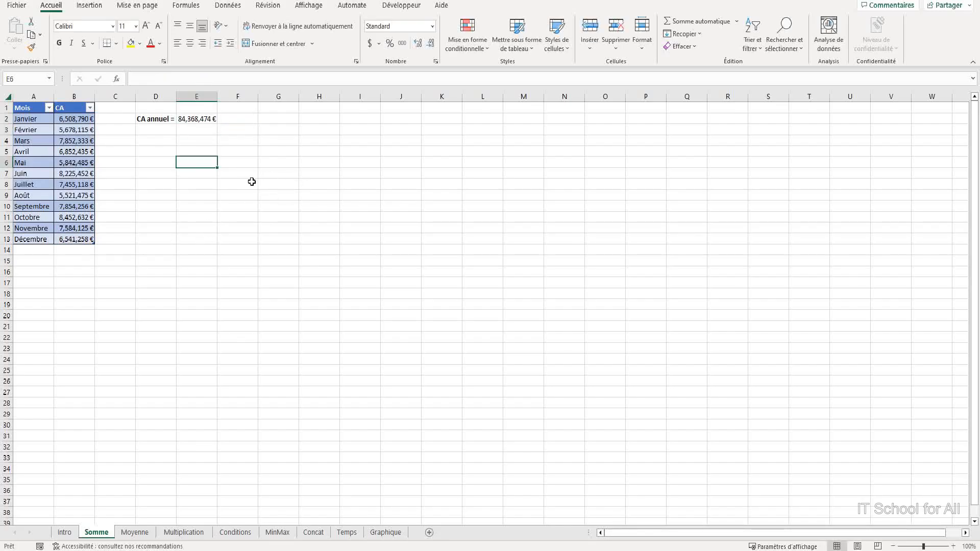
drag(76, 119, 75, 239)
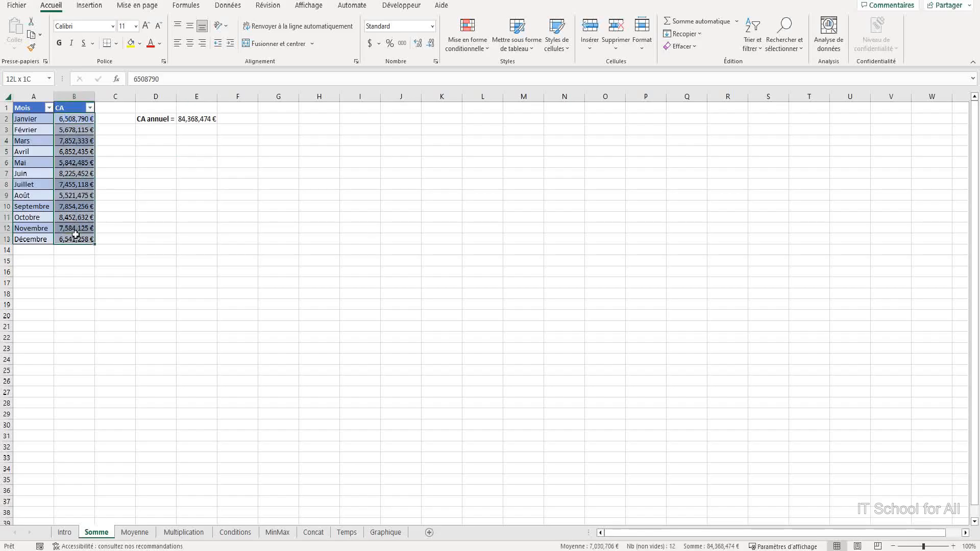
click(704, 27)
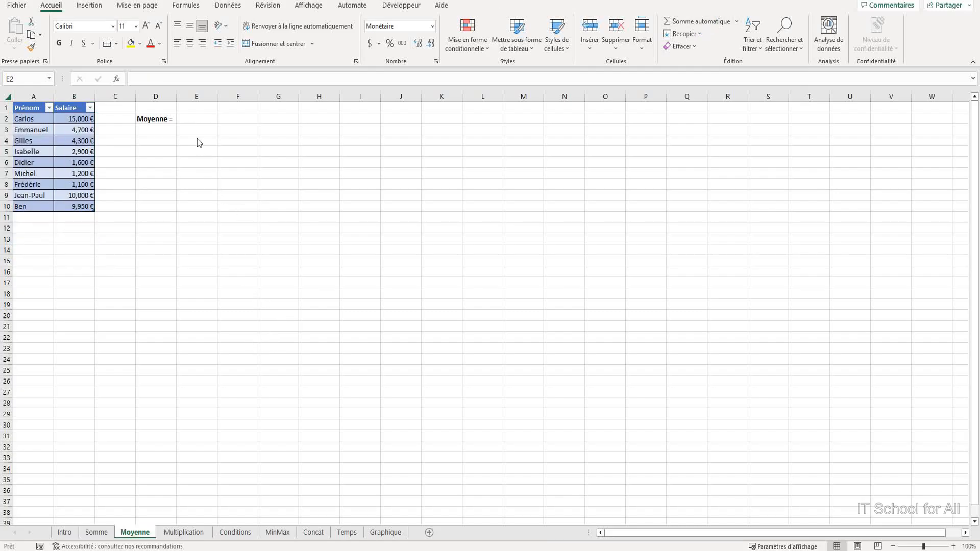
Step: On the Moyenne sheet, start inserting a function in cell E2 and search the function library for "moyenne"
click(195, 118)
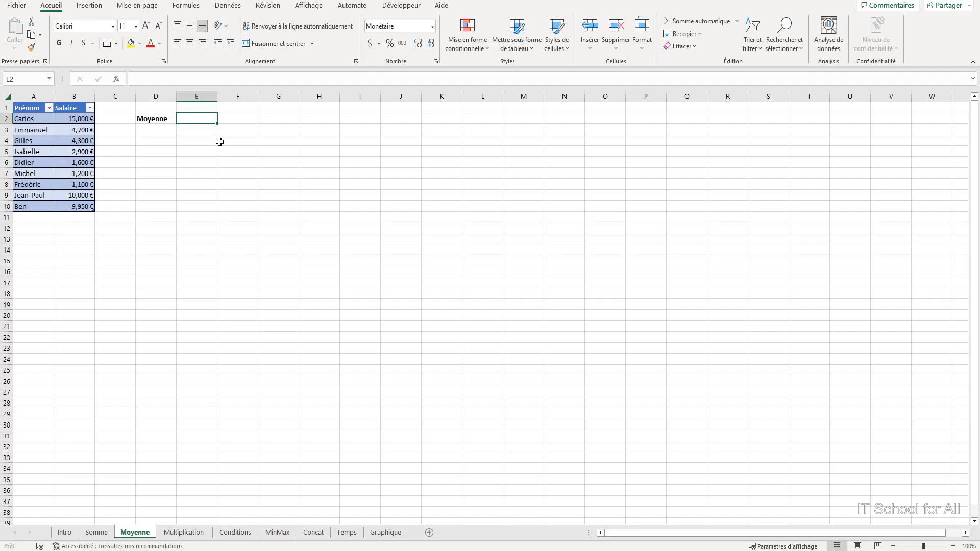
click(193, 10)
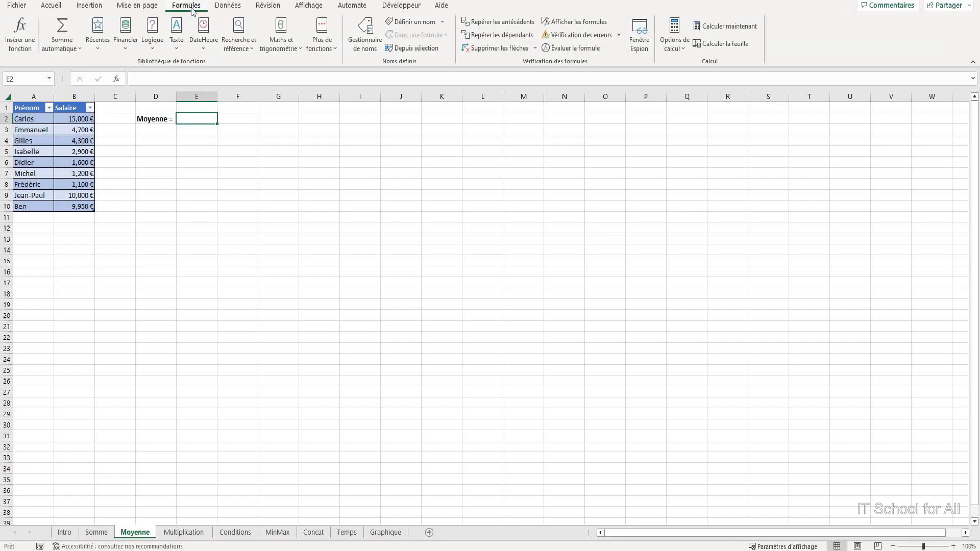
click(23, 50)
drag(331, 168, 289, 164)
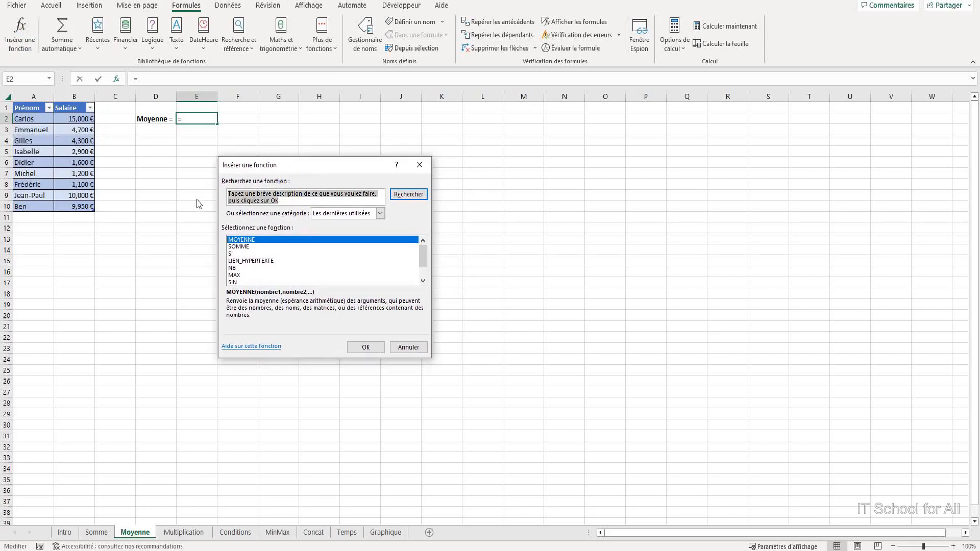
text(moyenne)
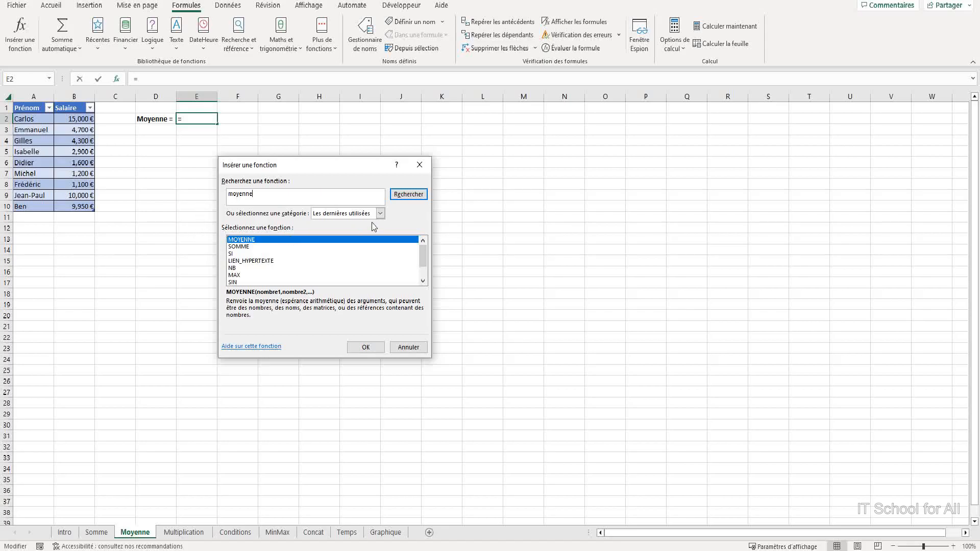
click(402, 196)
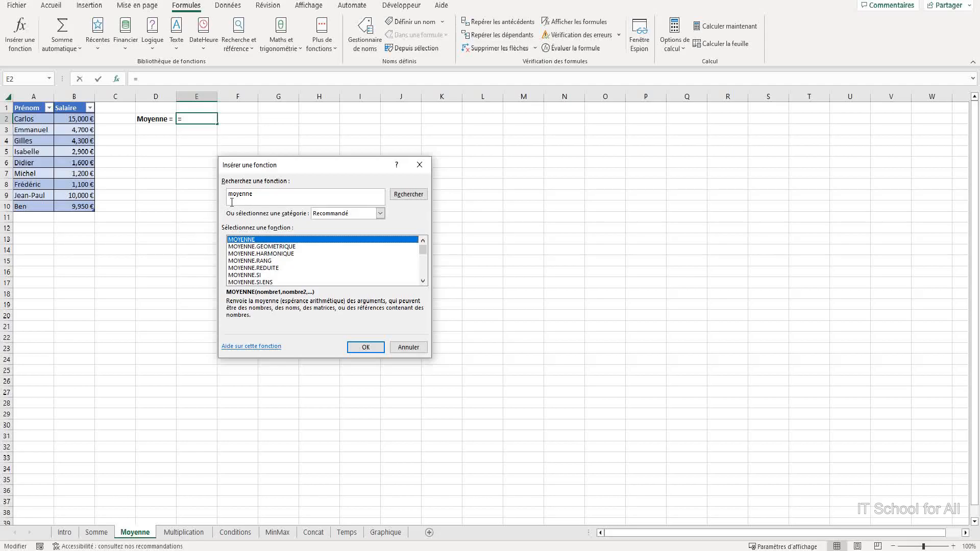
Step: Insert the MOYENNE function in cell E2 with the Salaire column, Tableau3[Salaire], as its first argument
double_click(247, 239)
drag(236, 190, 235, 197)
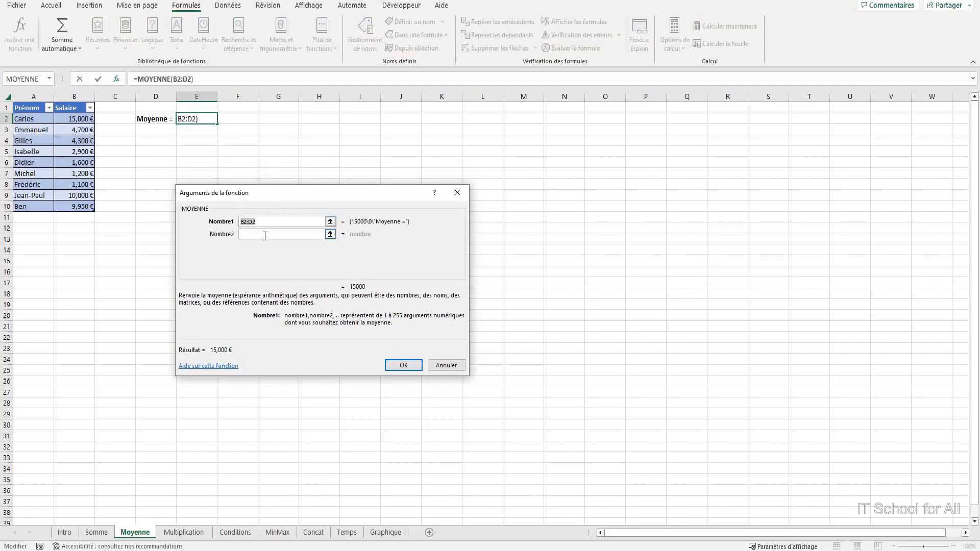
key(Delete)
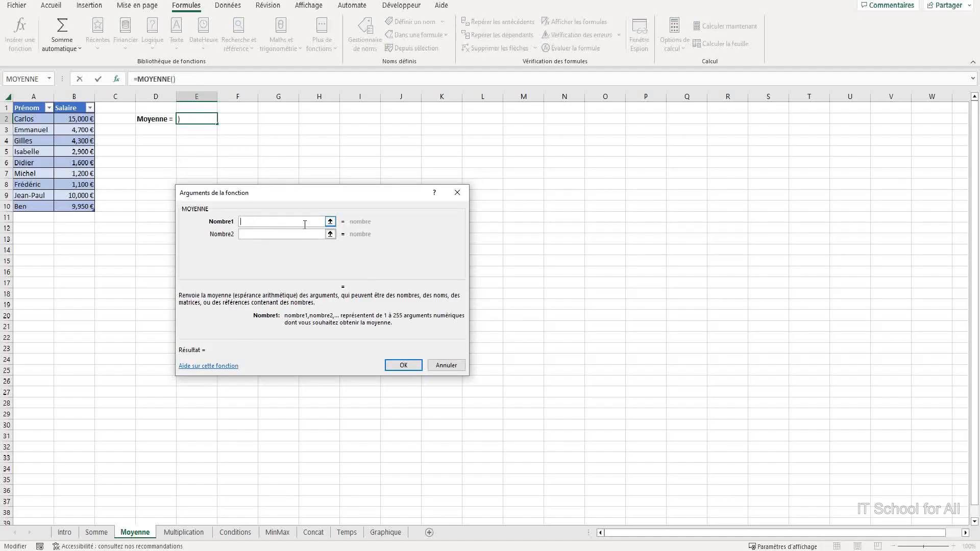
click(330, 221)
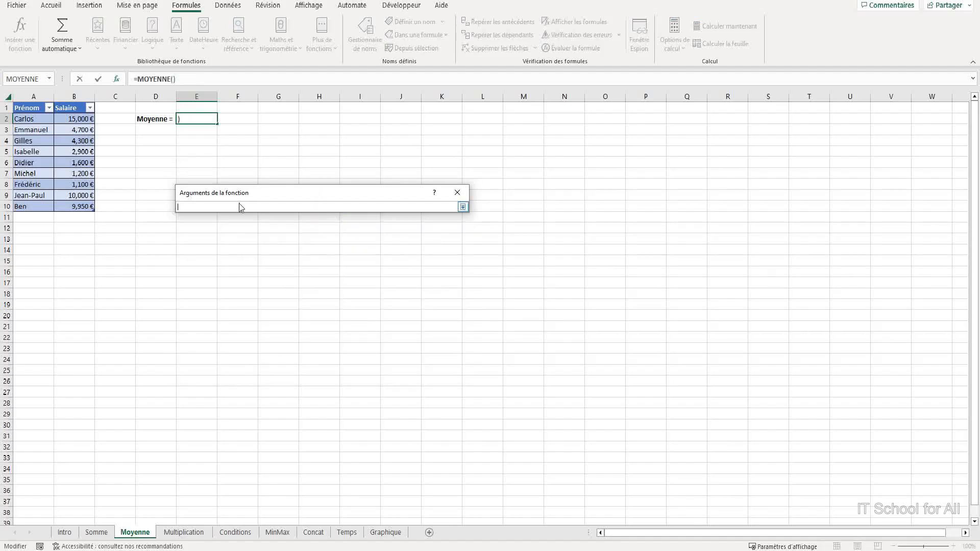
drag(75, 119, 101, 207)
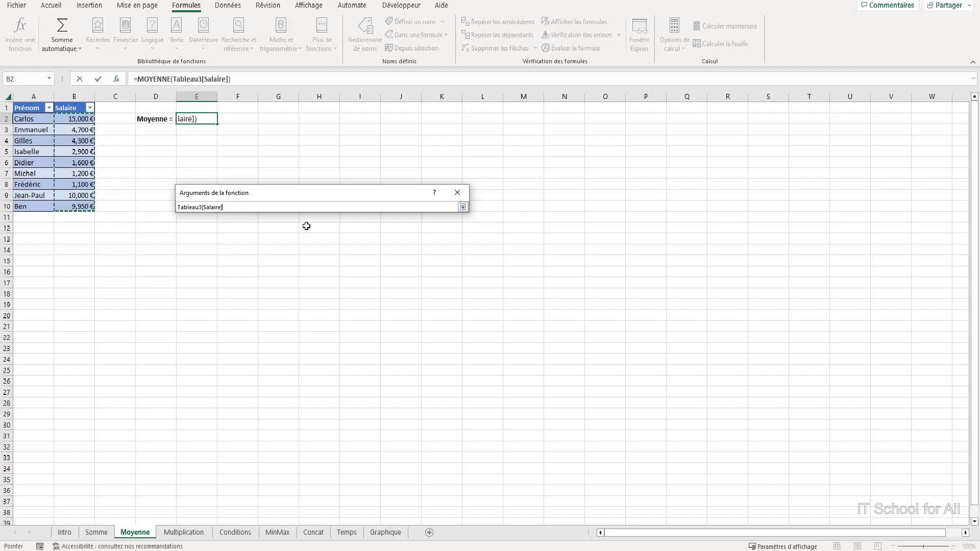
key(Return)
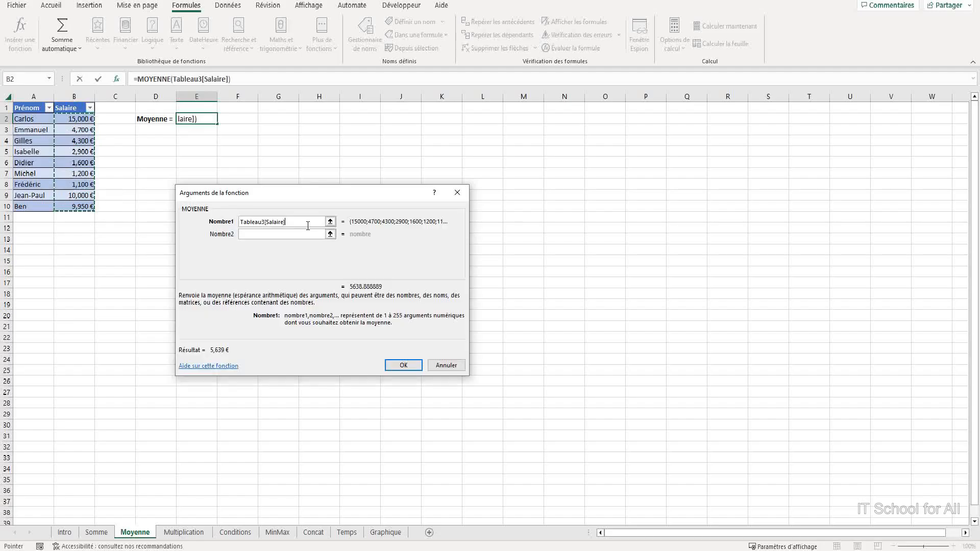
click(404, 367)
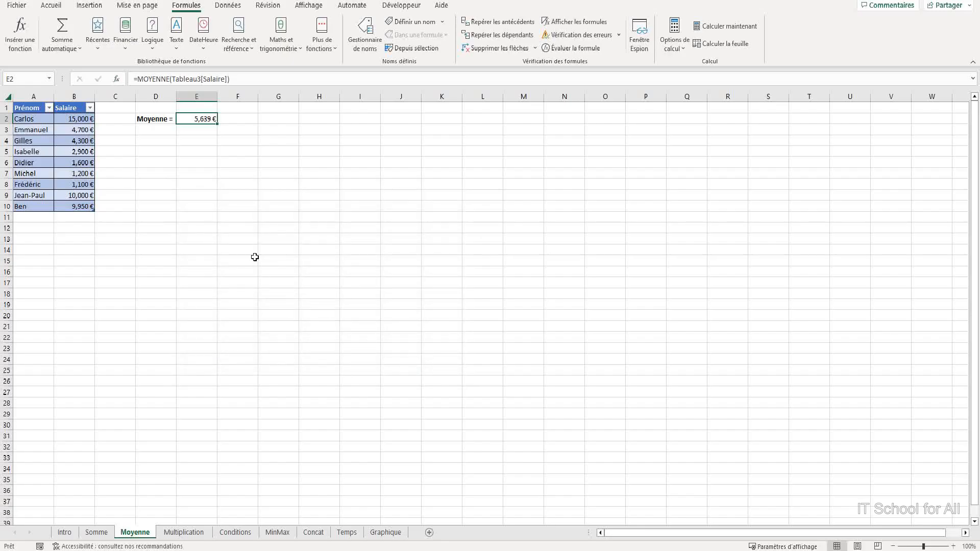
click(198, 149)
click(189, 117)
click(184, 532)
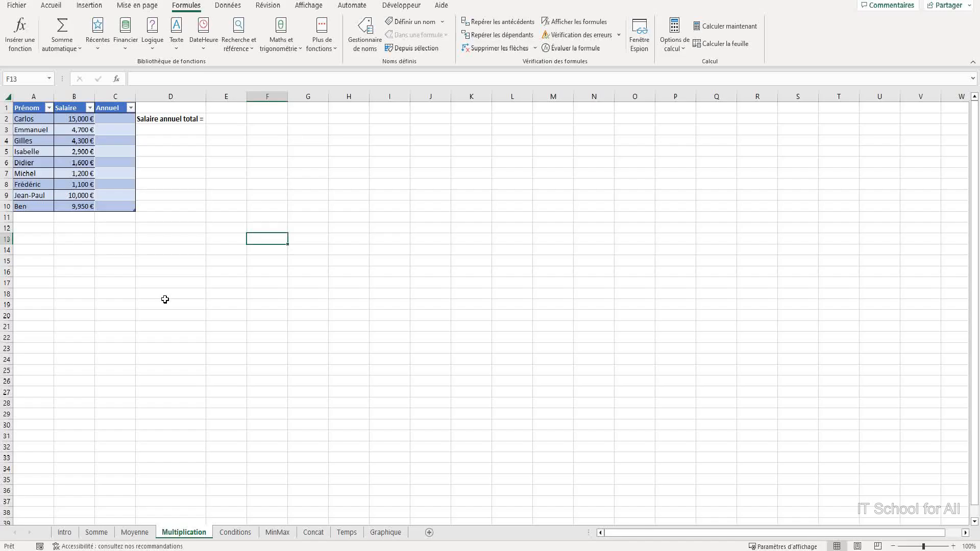
click(103, 118)
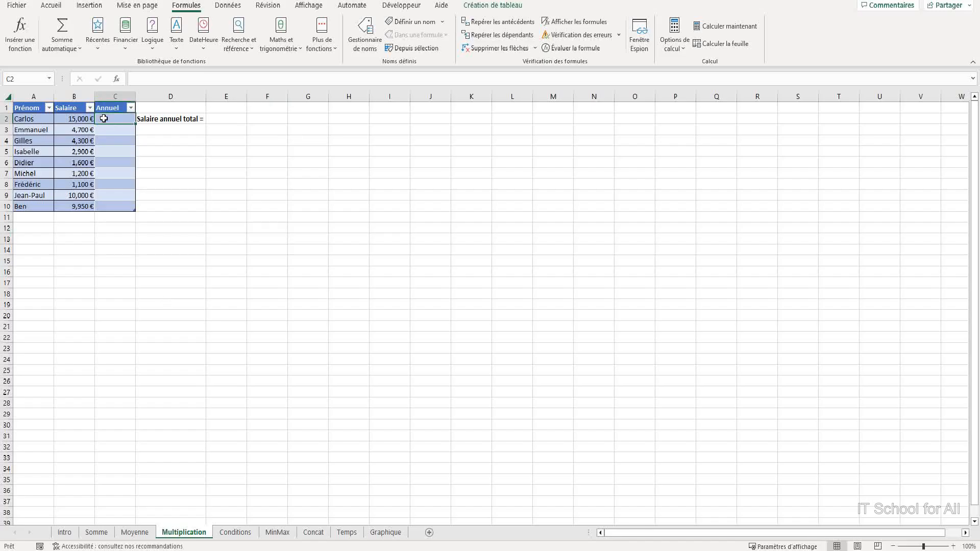
text(=)
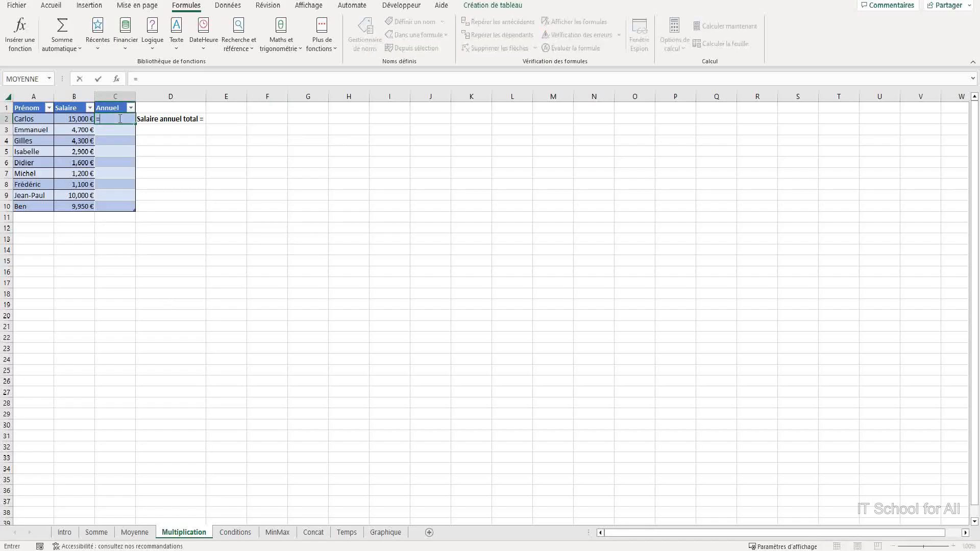
click(75, 120)
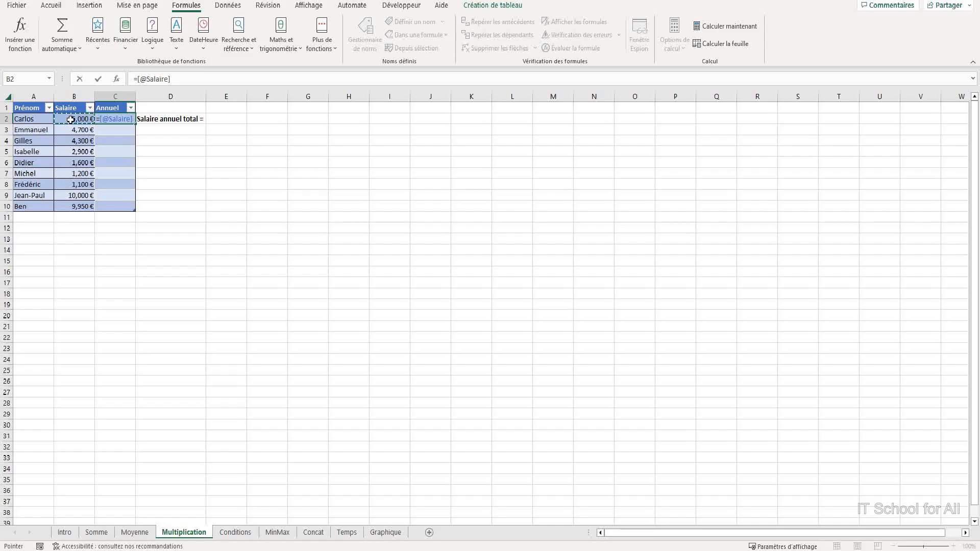
text(*12)
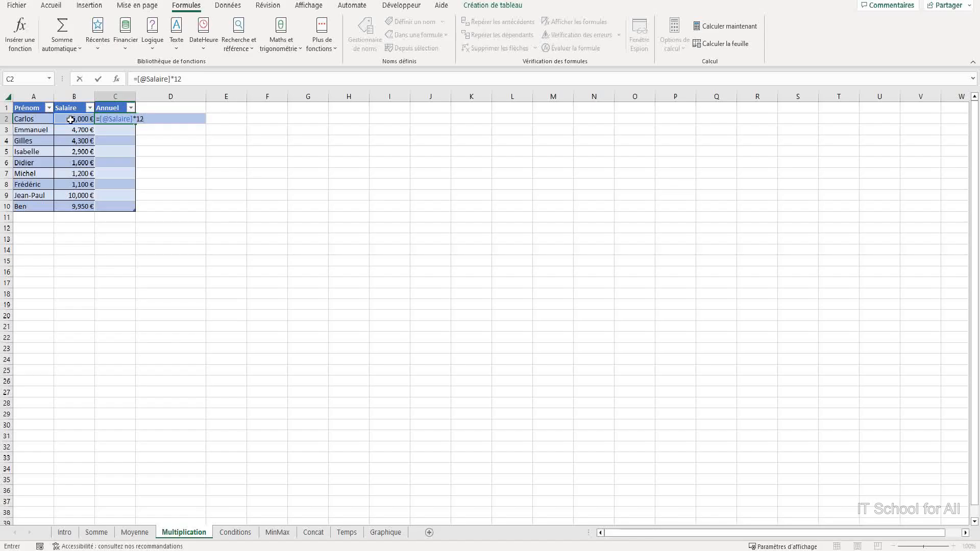
key(Return)
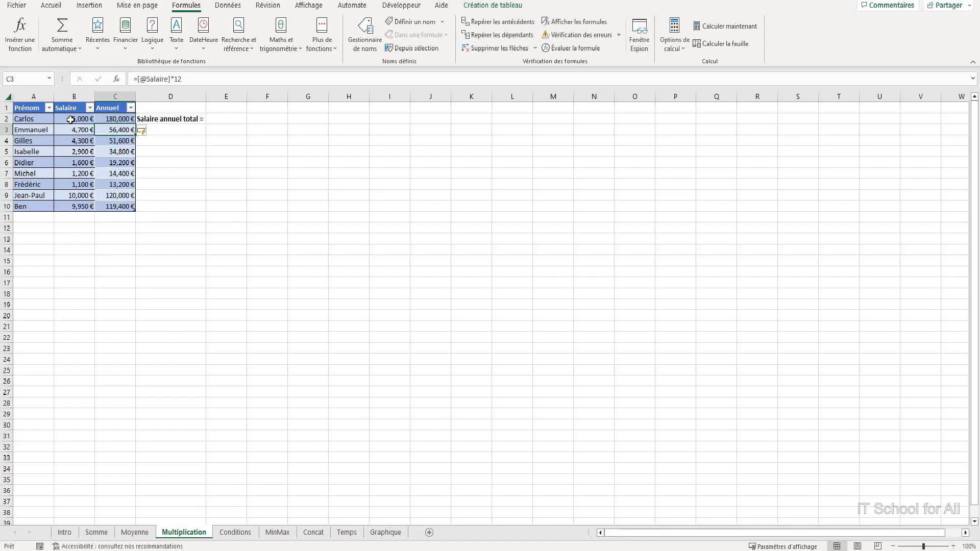
click(186, 198)
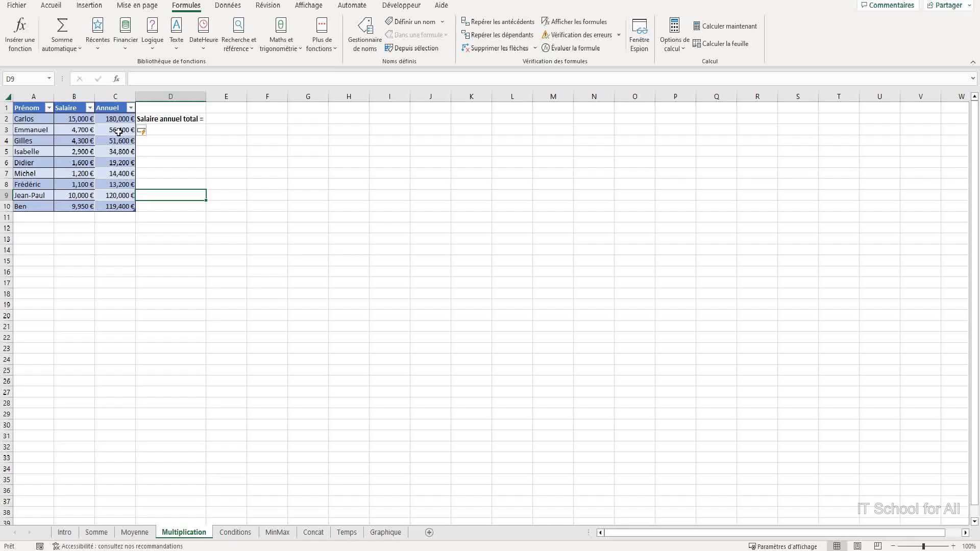
Step: Clear cells C3:C10 of the Annuel column and fill the formula from C2 down to C10
drag(119, 131, 119, 206)
key(Delete)
click(167, 154)
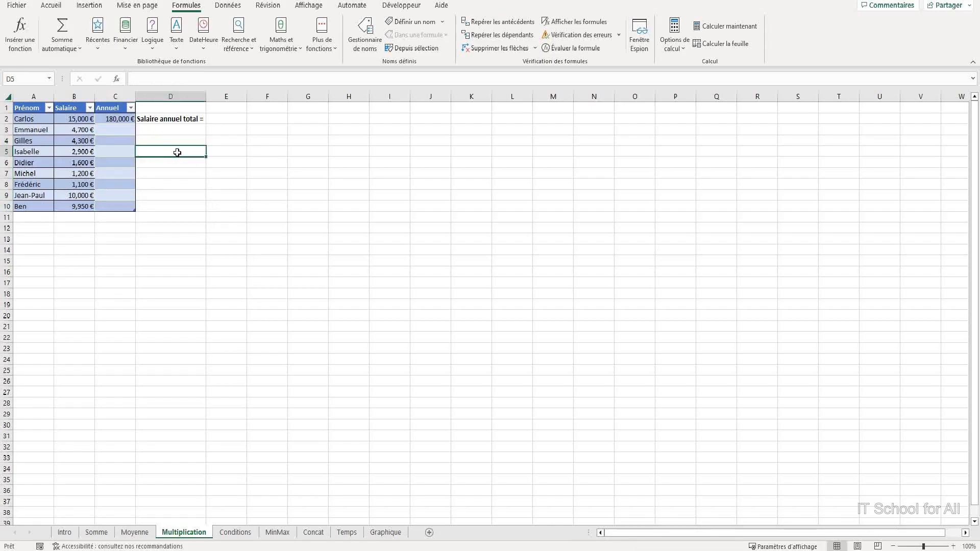
click(115, 118)
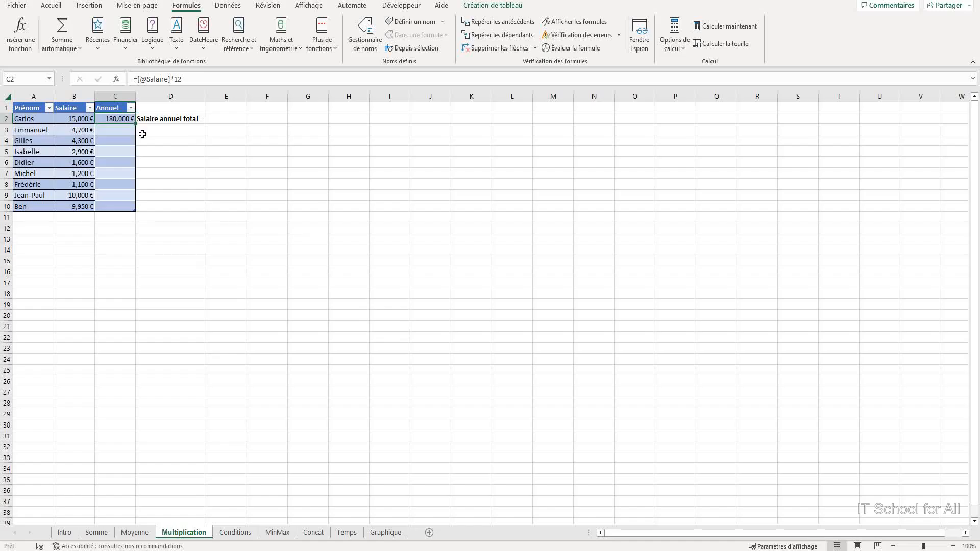
drag(137, 123, 128, 209)
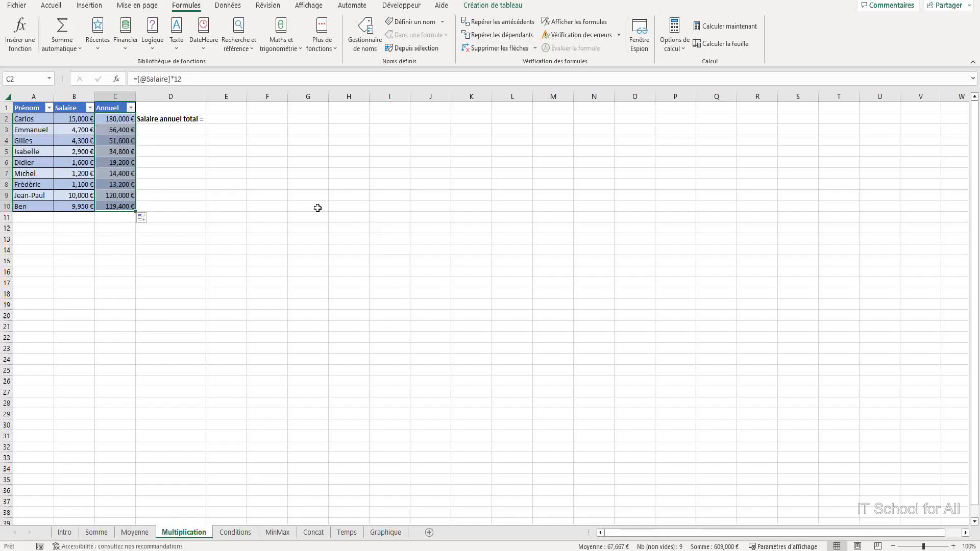
Step: Enter =SOMME(Tableau37[Annuel]) in cell E2 of the Multiplication sheet to total the annual salaries
click(178, 141)
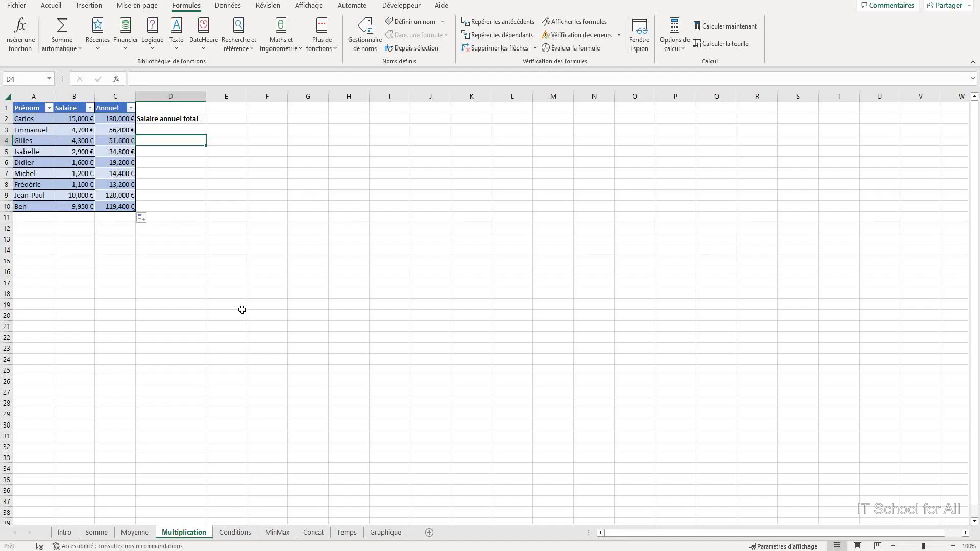
click(231, 118)
text(=)
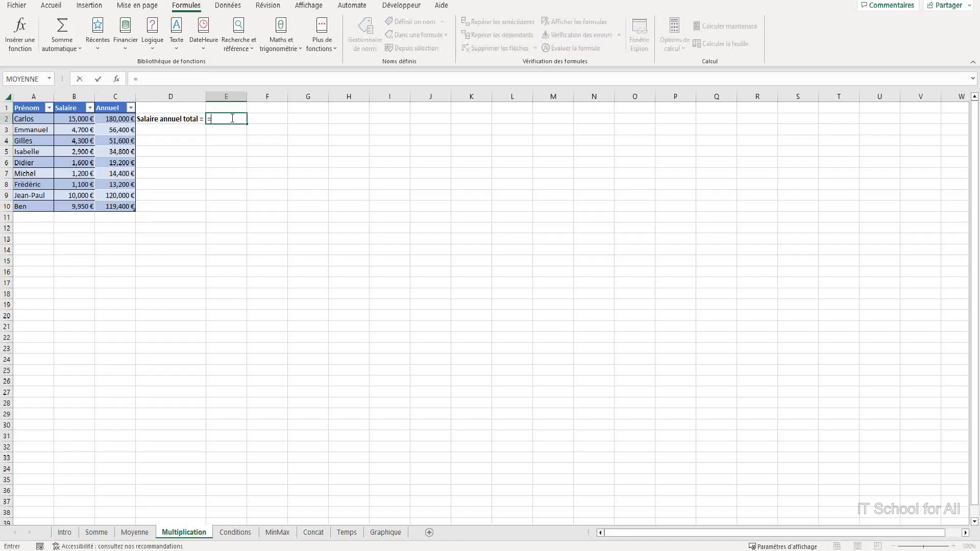
text(Somme)
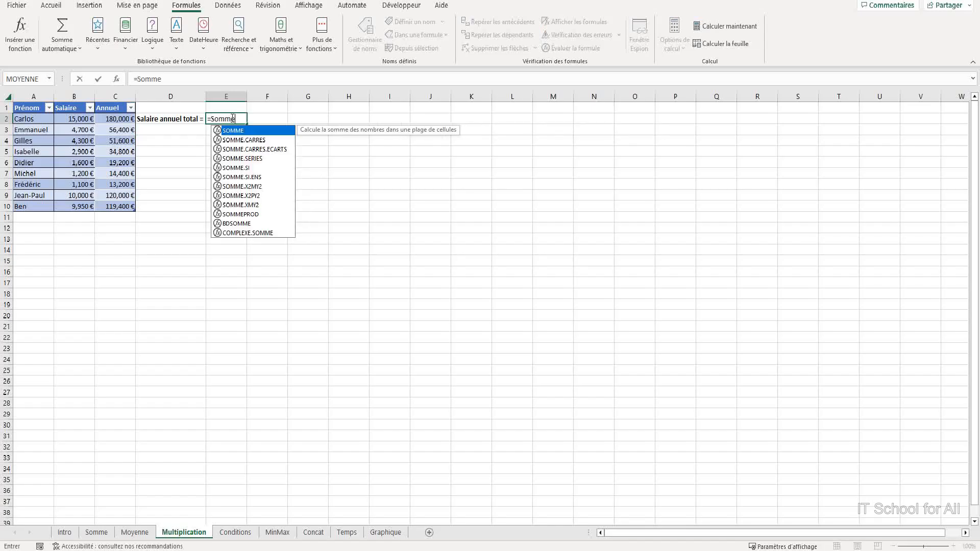
double_click(233, 131)
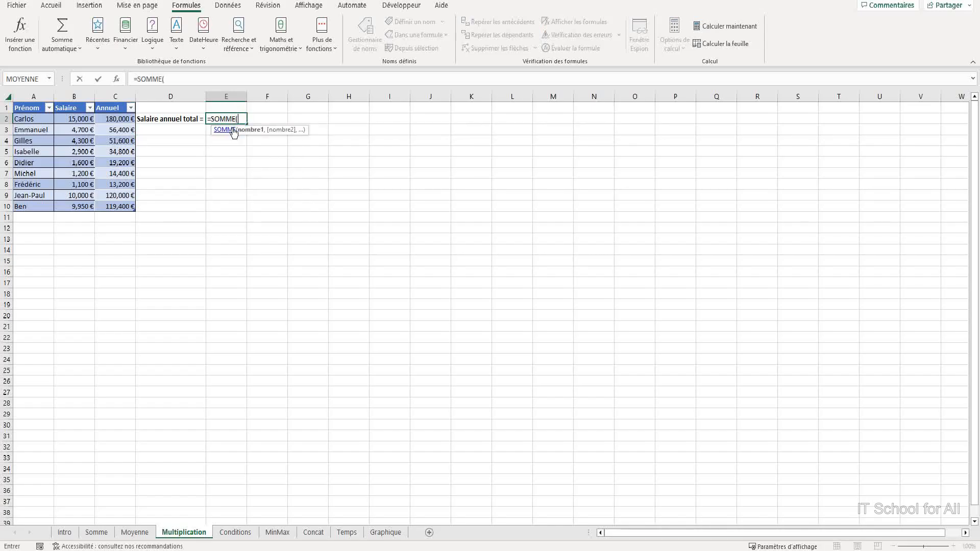
drag(118, 121, 117, 207)
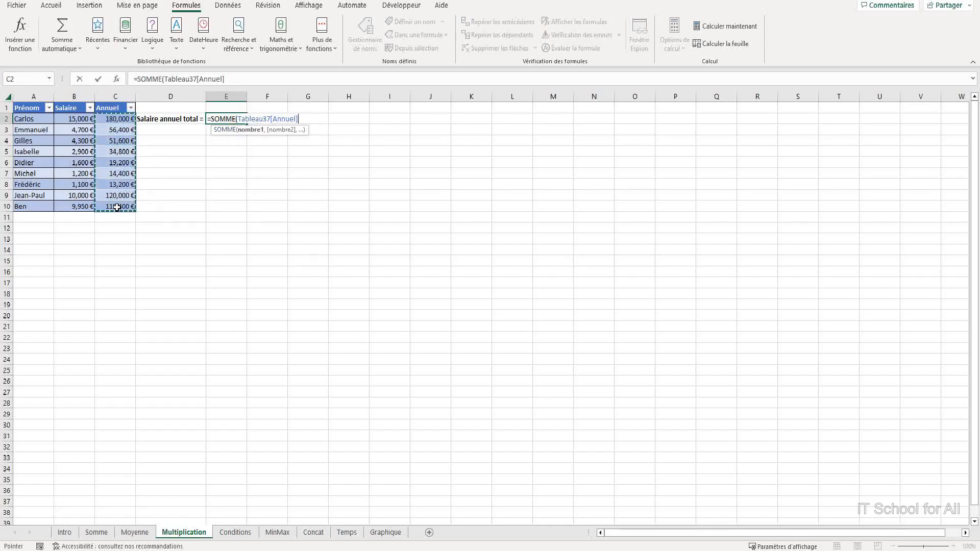
text())
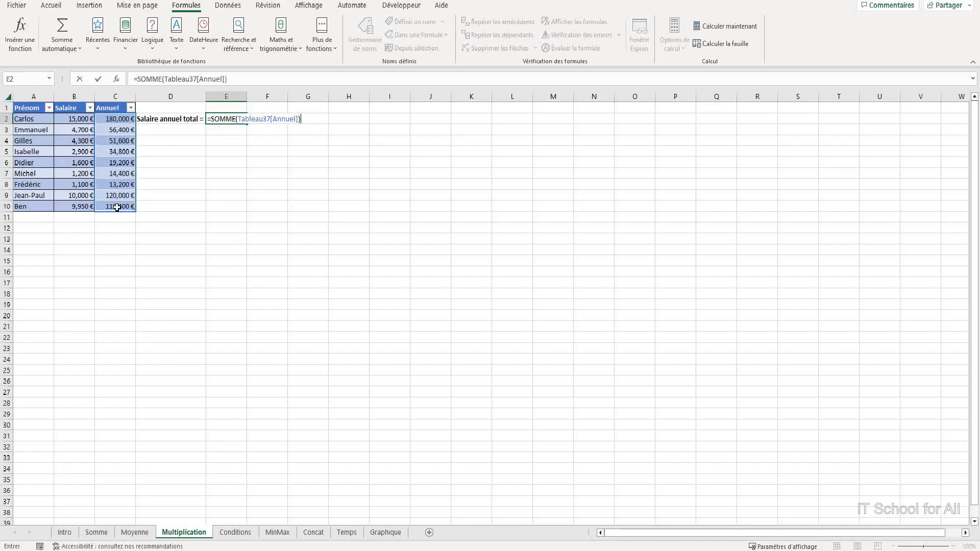
key(Return)
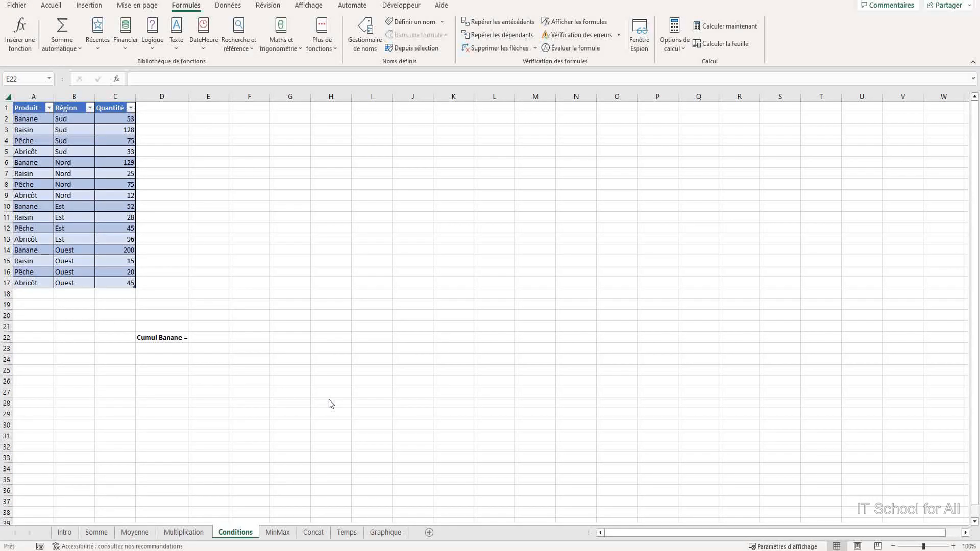
Step: On the Conditions sheet, start a SOMME.SI formula in cell E22 with the Produit column, Tableau2[Produit], as its range
double_click(205, 338)
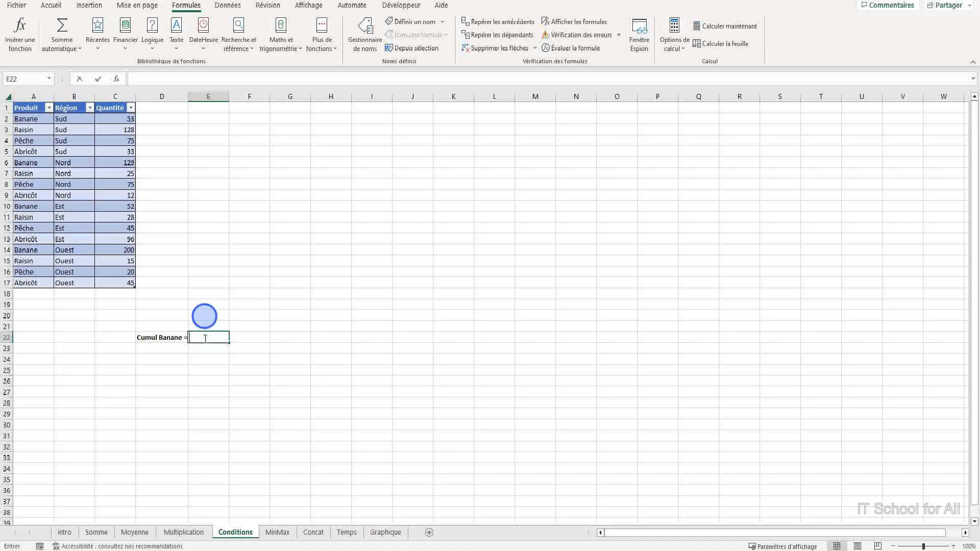
text(=so)
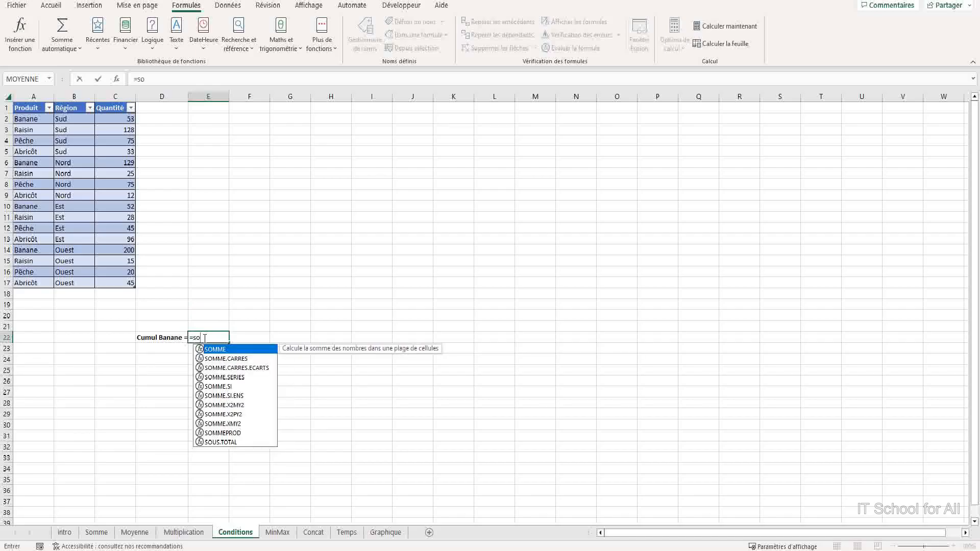
key(Down)
key(Down)
key(Down)
key(Down)
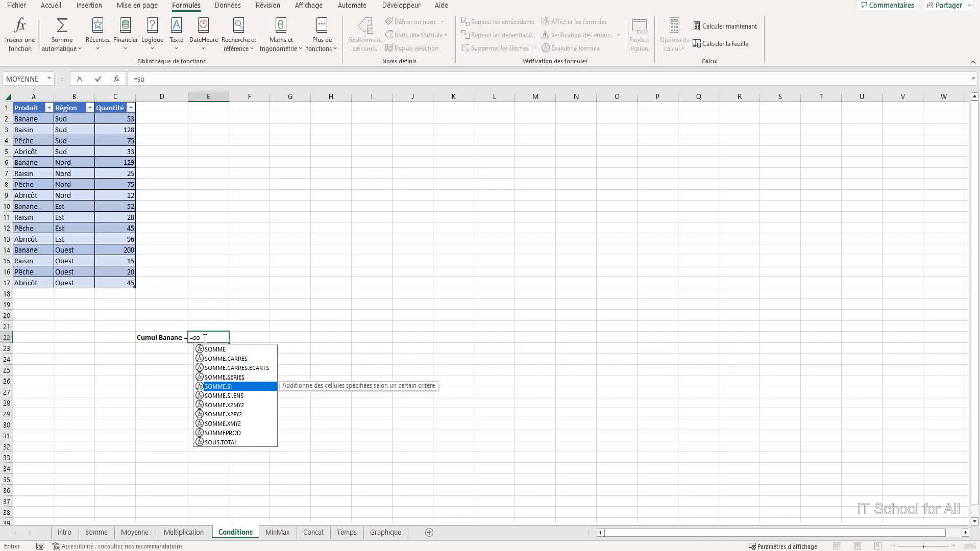
double_click(236, 387)
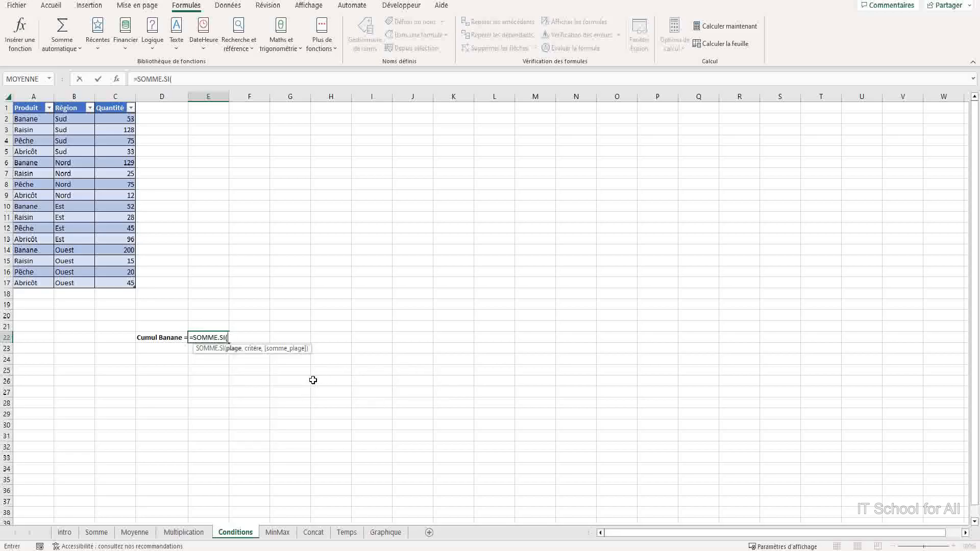
drag(29, 121, 28, 283)
text(,)
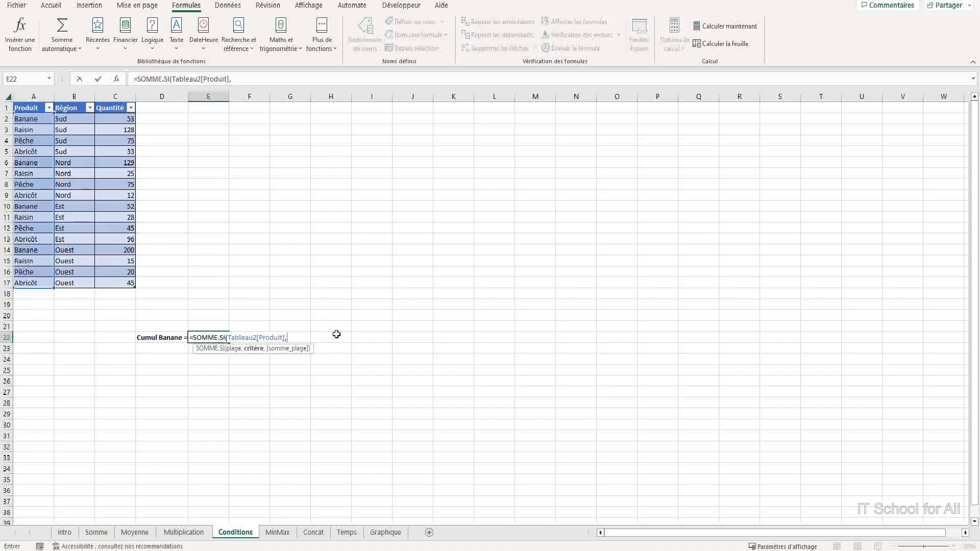
text("ba)
key(BackSpace)
key(BackSpace)
text(Banane)
key(BackSpace)
key(BackSpace)
key(BackSpace)
key(BackSpace)
key(BackSpace)
key(BackSpace)
key(BackSpace)
key(BackSpace)
Step: Complete the SOMME.SI formula with cell A2 as the criterion and Tableau2[Quantité] as the sum range
click(32, 120)
text(,)
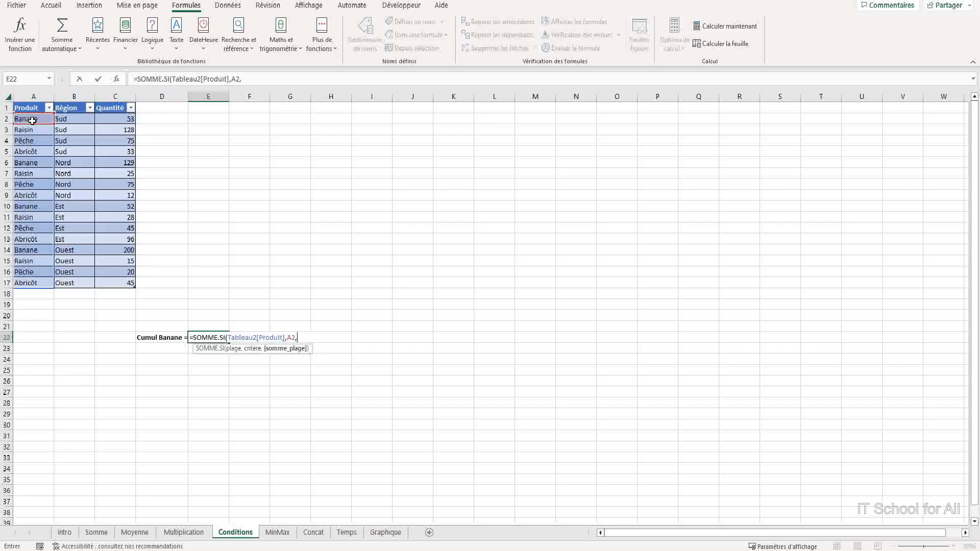
drag(113, 120, 112, 286)
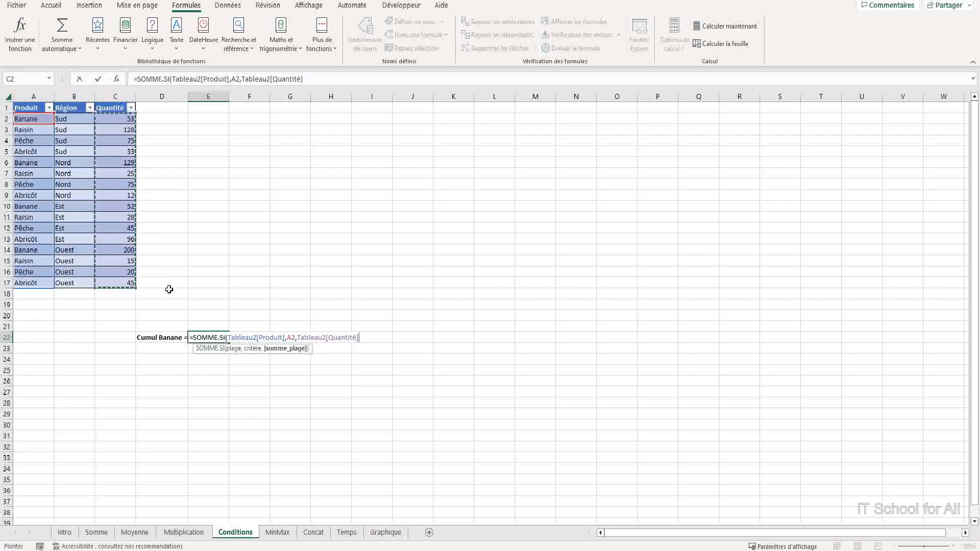
text())
key(Return)
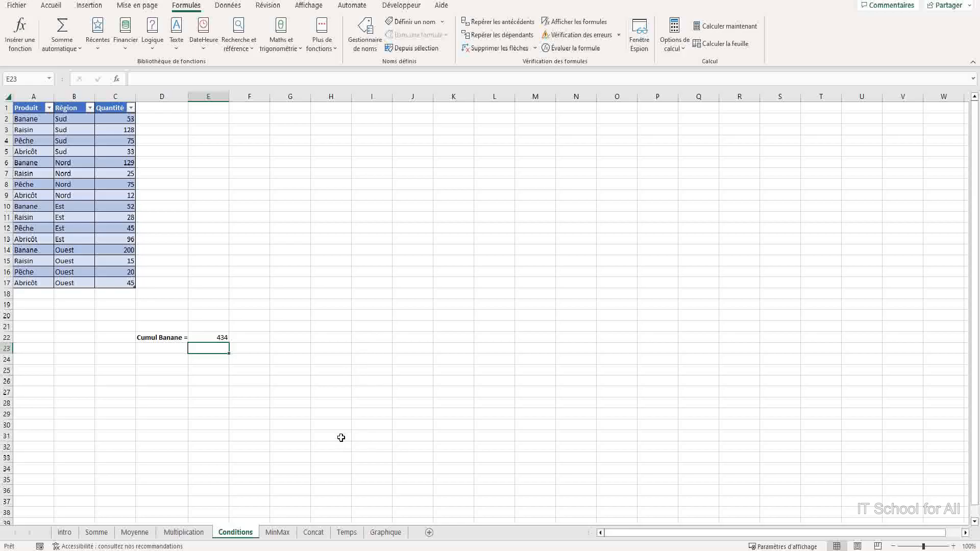
Step: On the MinMax sheet, enter =MAX.SI.ENS(Tableau29[Quantité],Tableau29[Produit],A3) in cell E22 to find the maximum quantity for Raisin
click(278, 531)
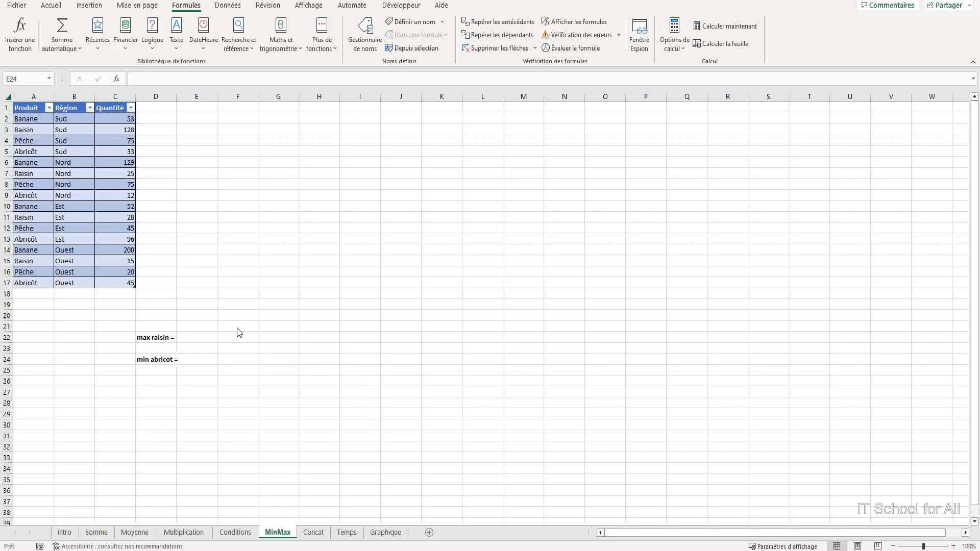
click(200, 336)
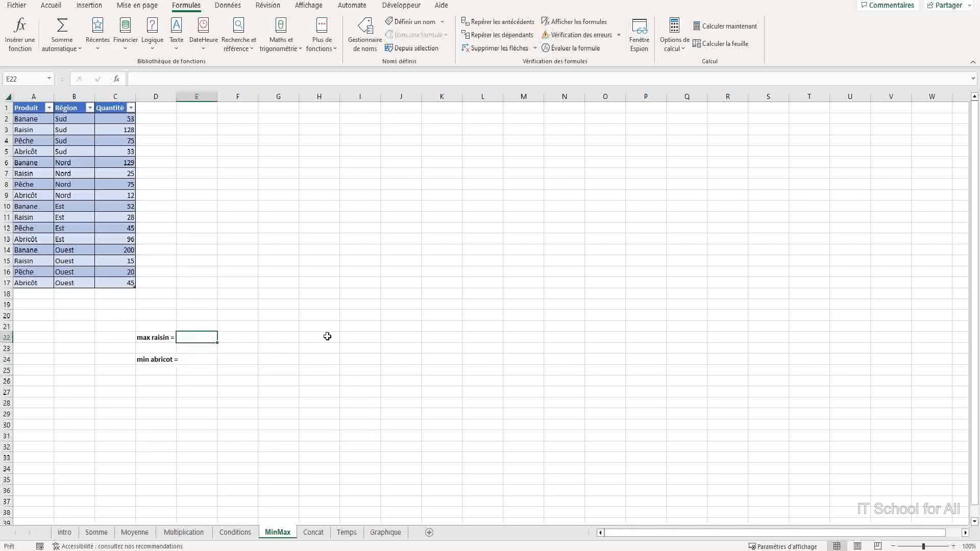
text(=max)
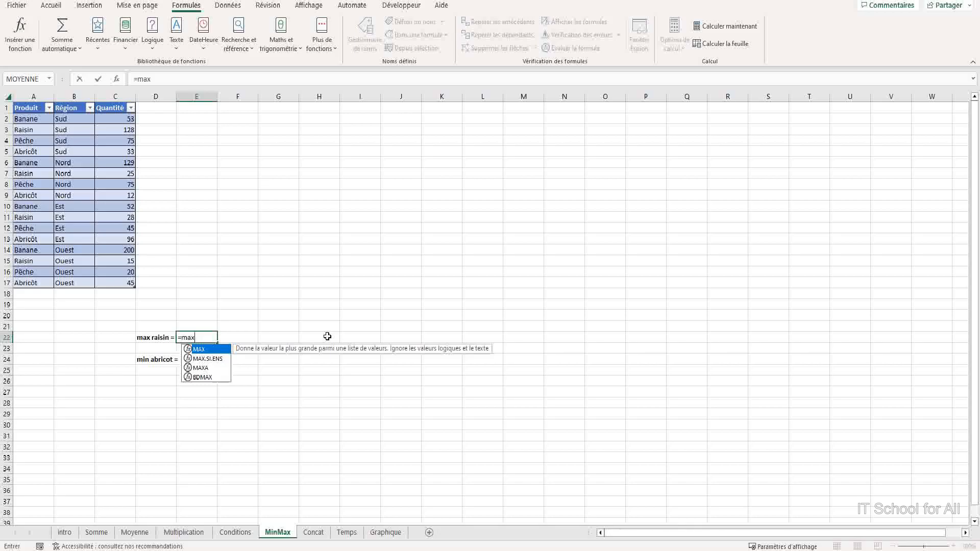
double_click(209, 358)
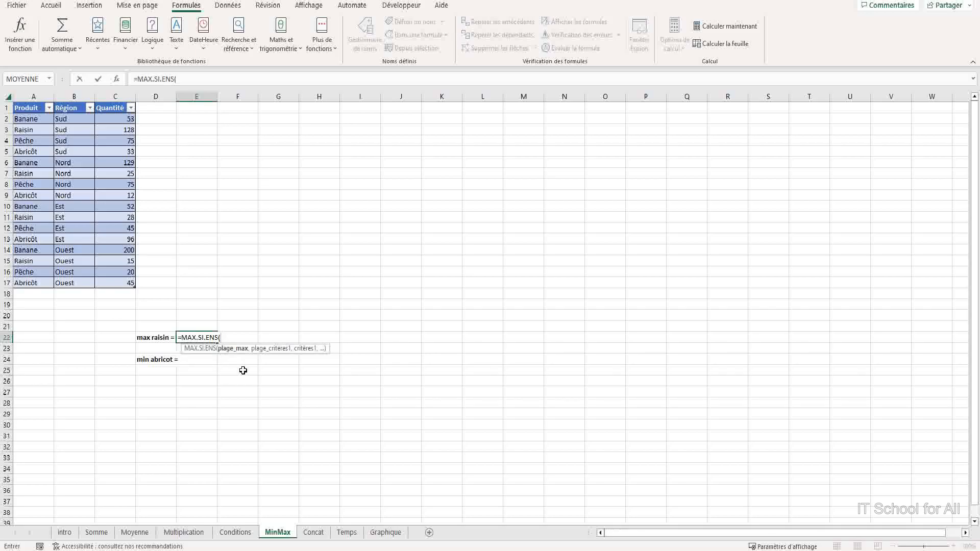
drag(118, 119, 125, 283)
text(,)
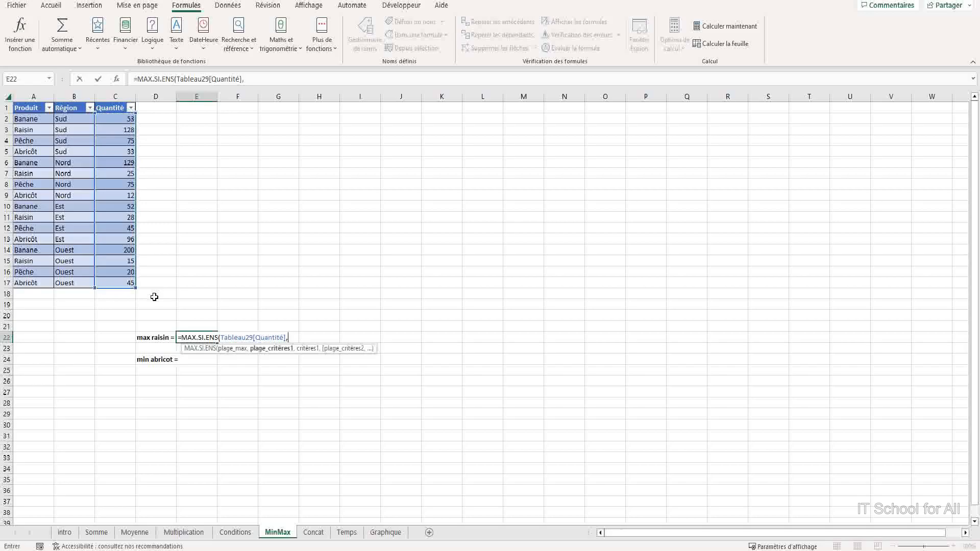
click(31, 119)
drag(31, 119, 19, 282)
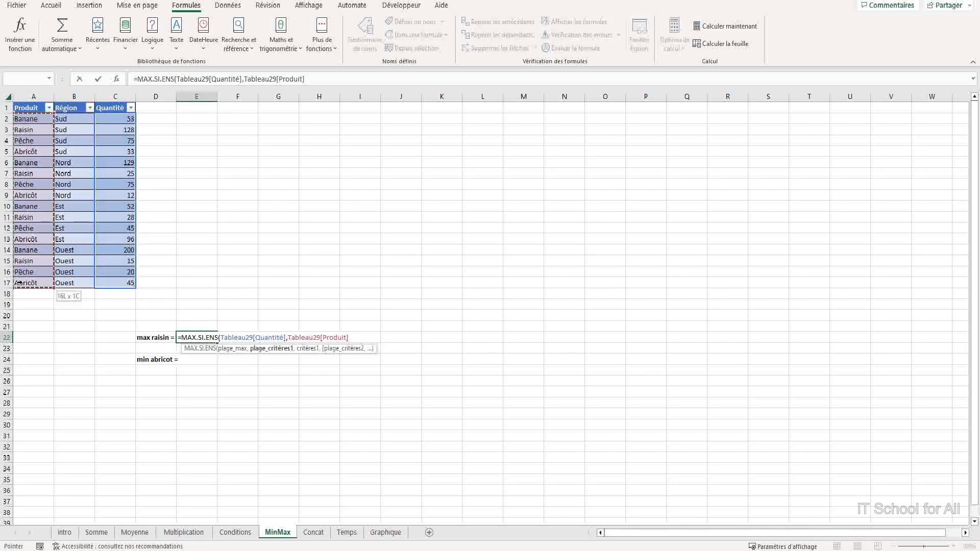
text(,)
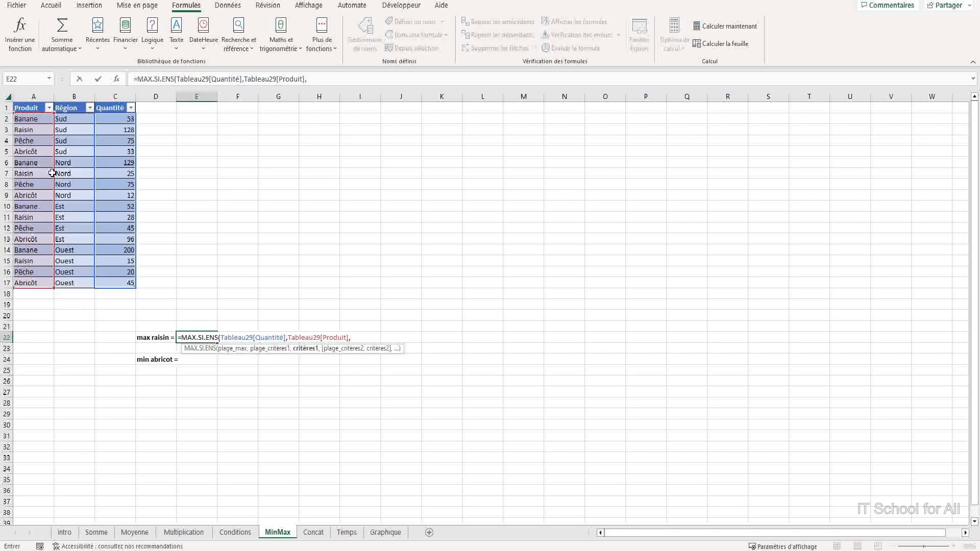
click(38, 131)
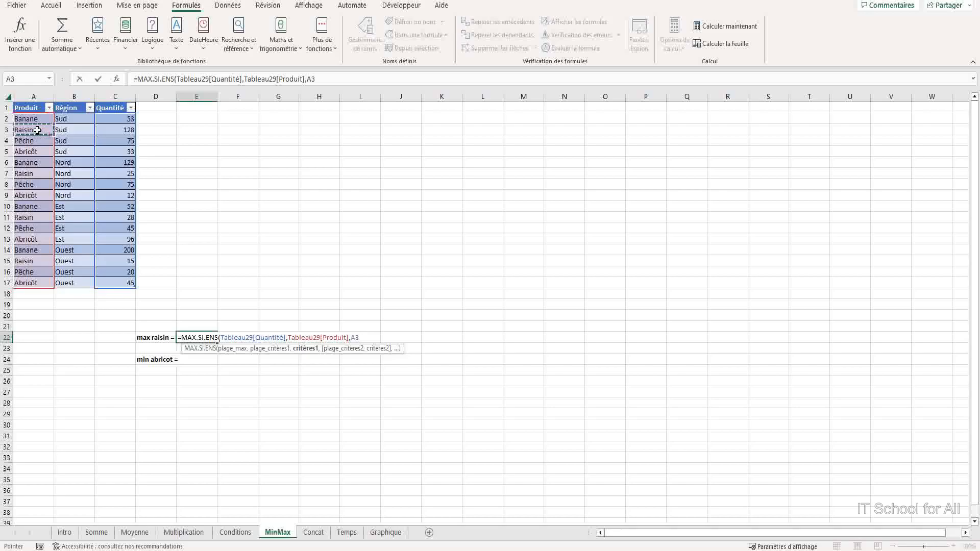
key(Return)
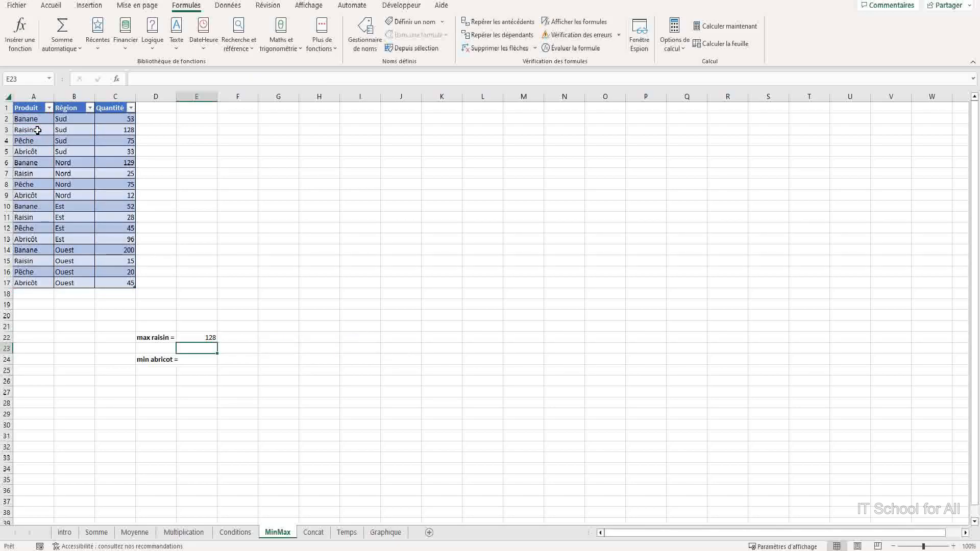
Step: Enter =MIN.SI.ENS(Tableau29[Quantité],Tableau29[Produit],A9) in cell E24 to find the minimum quantity for Abricôt
click(193, 364)
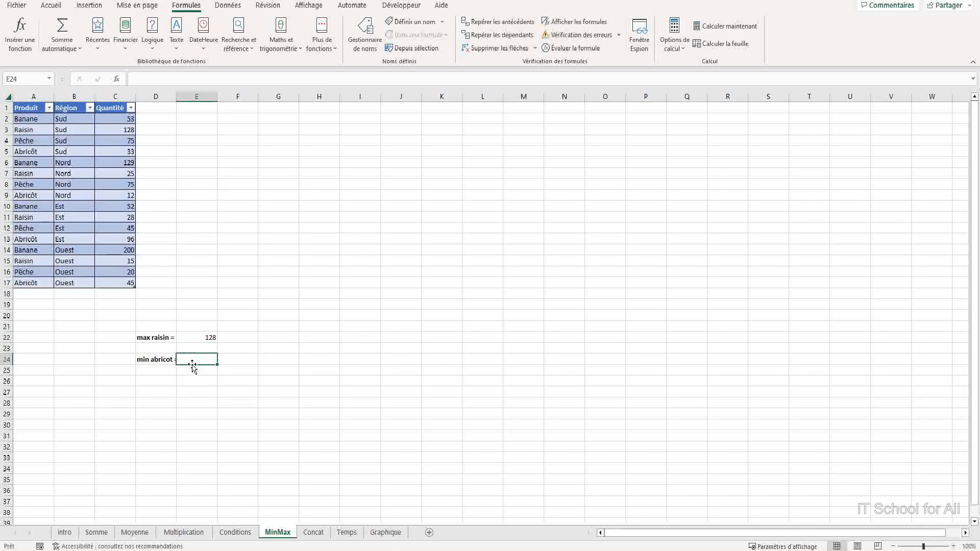
text(=mi)
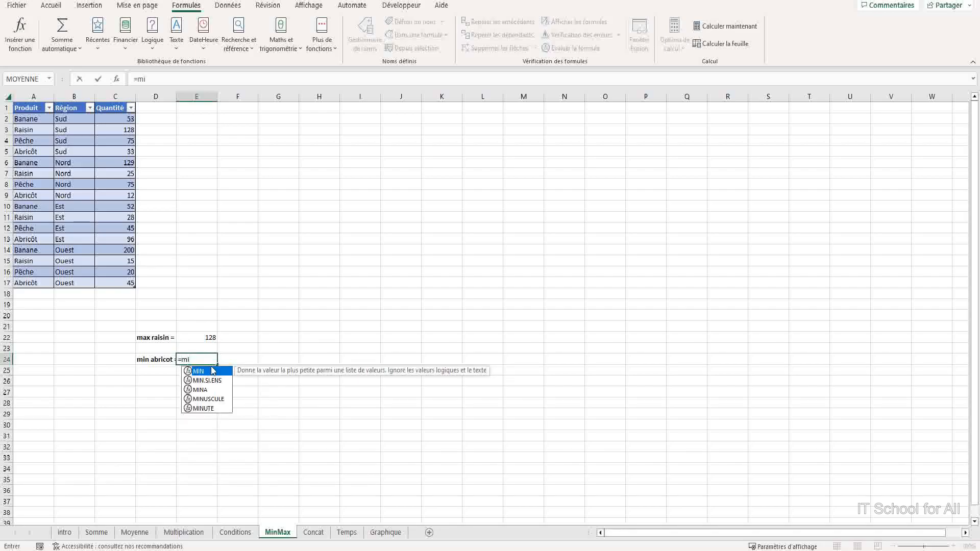
double_click(213, 381)
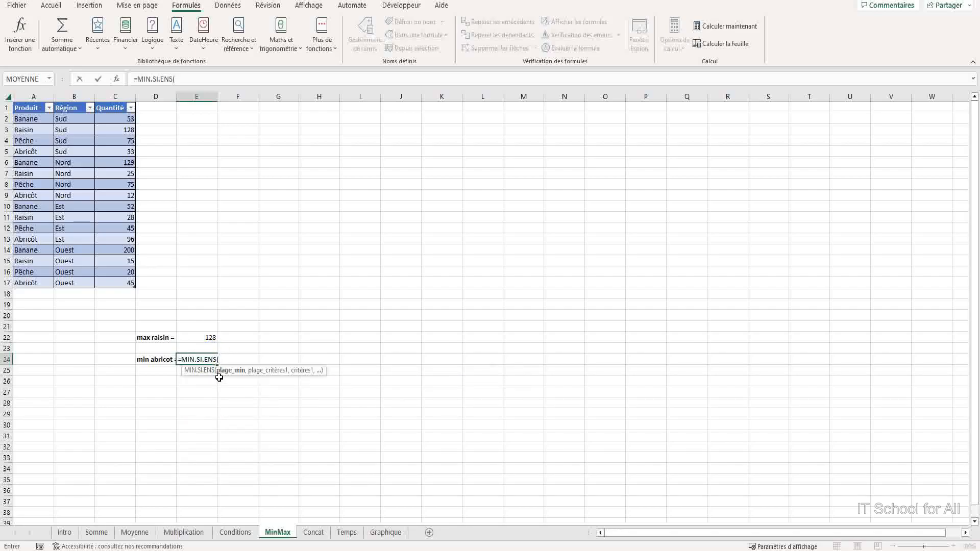
drag(125, 120, 123, 280)
text(,)
drag(31, 118, 33, 281)
text(,)
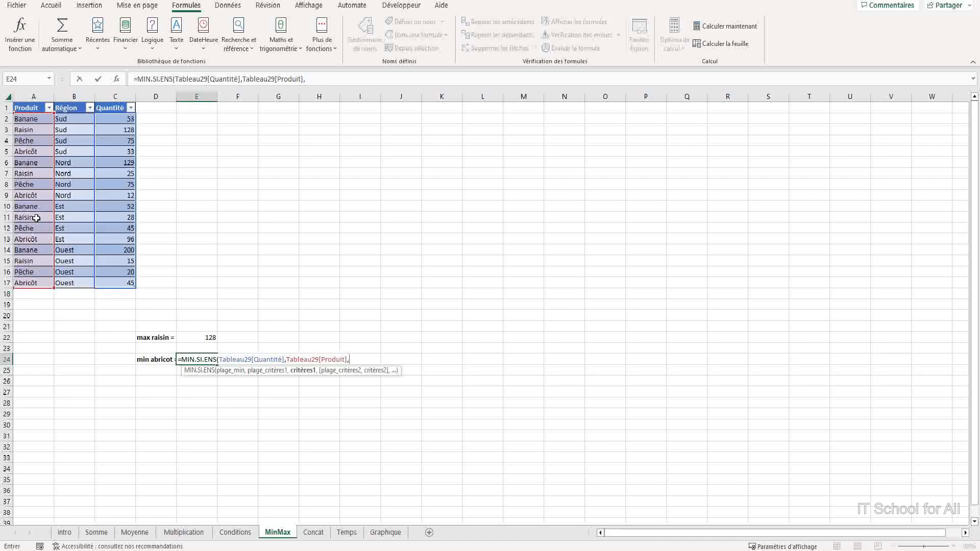
click(32, 197)
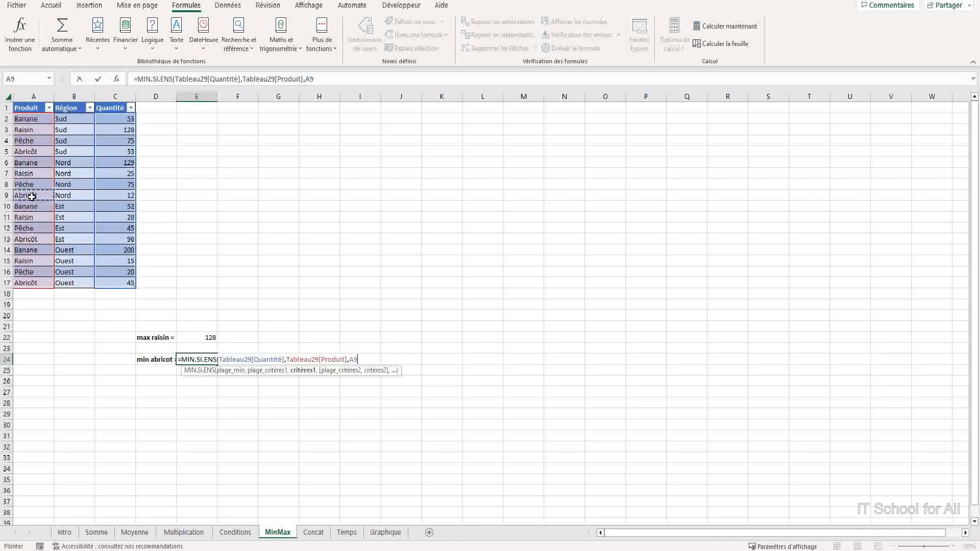
key(Return)
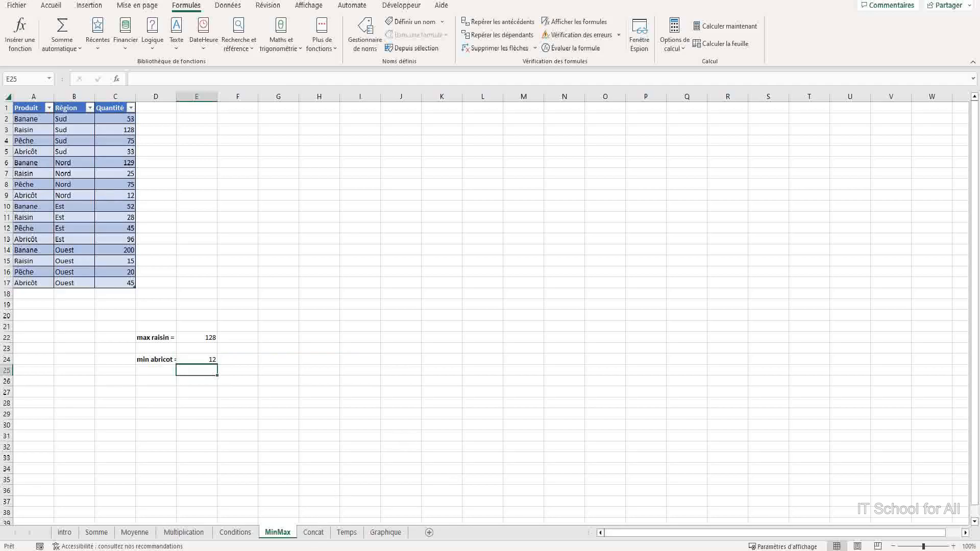
click(313, 532)
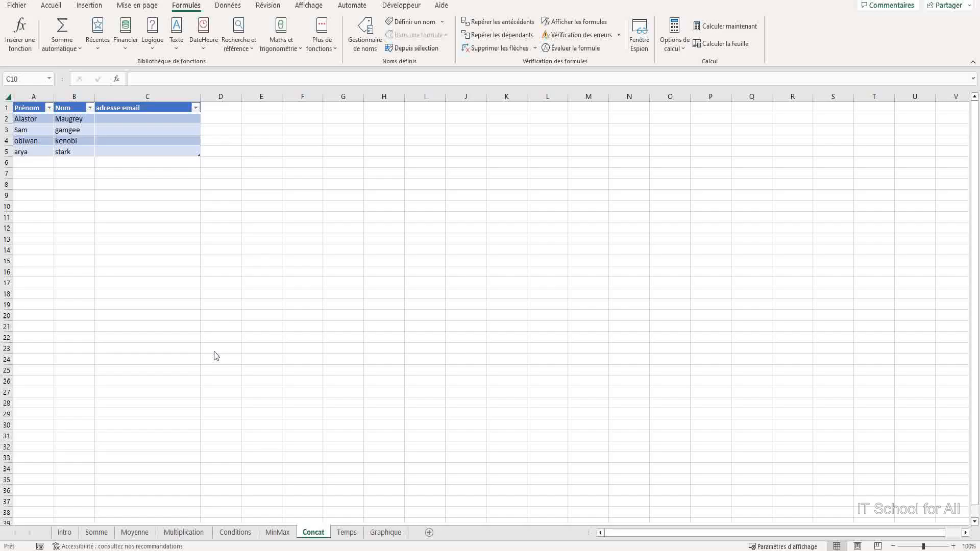
click(142, 117)
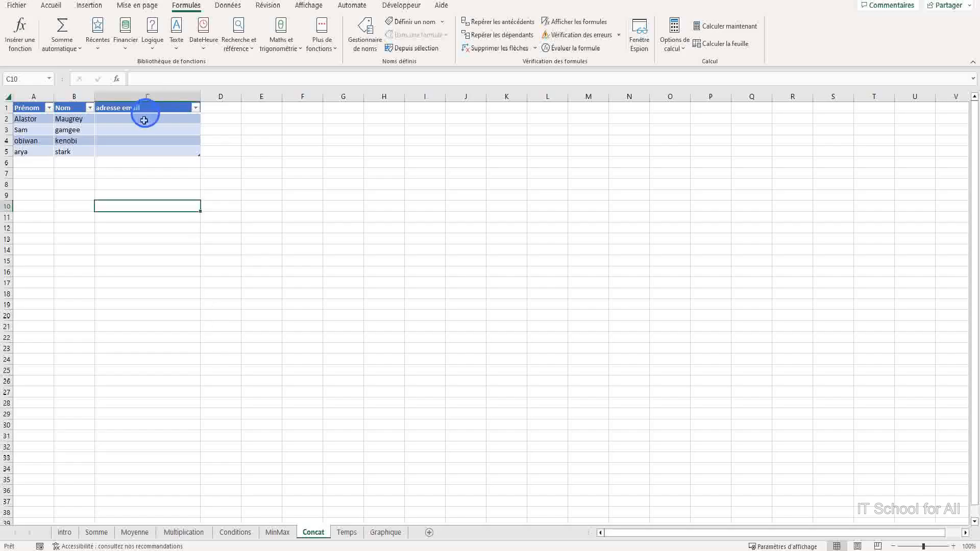
text(=con)
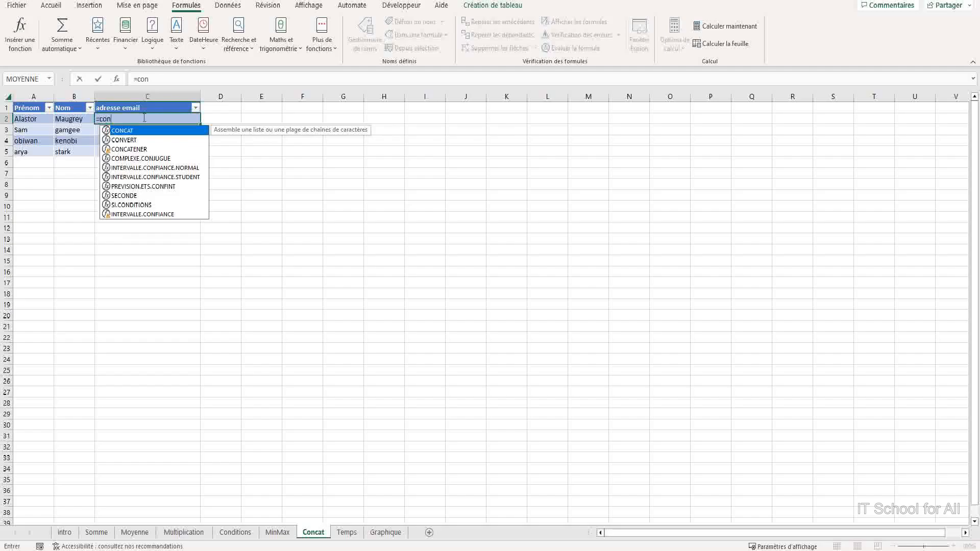
key(Tab)
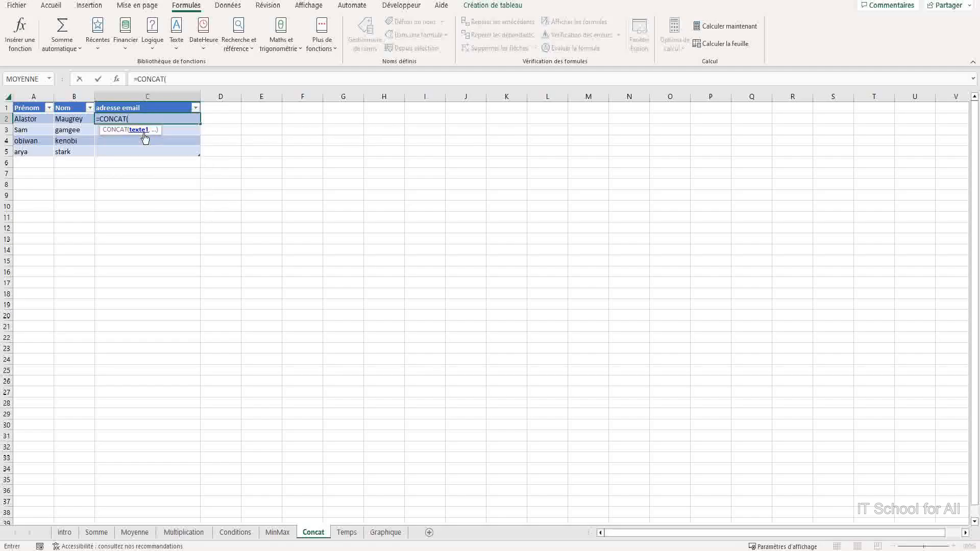
click(35, 119)
text(,".)
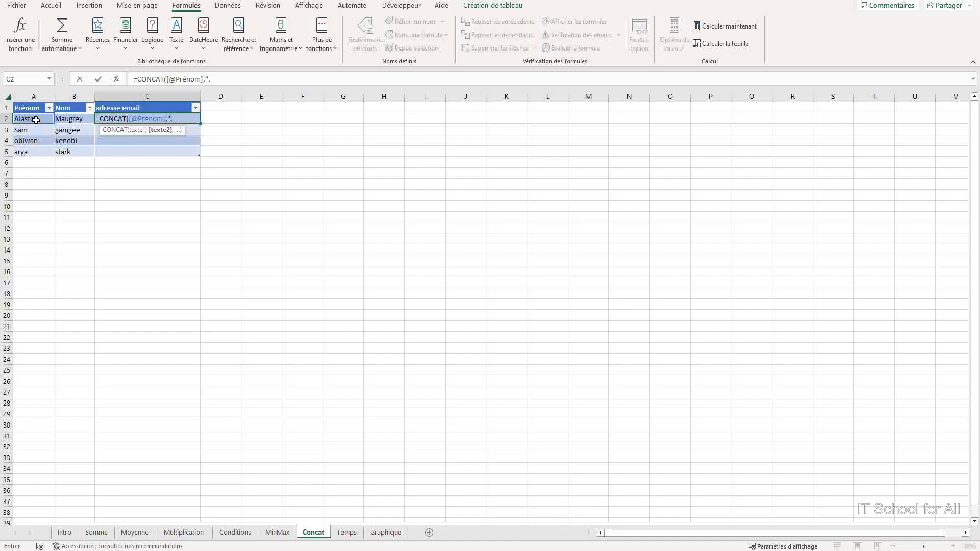
text(,)
click(67, 120)
text(,)
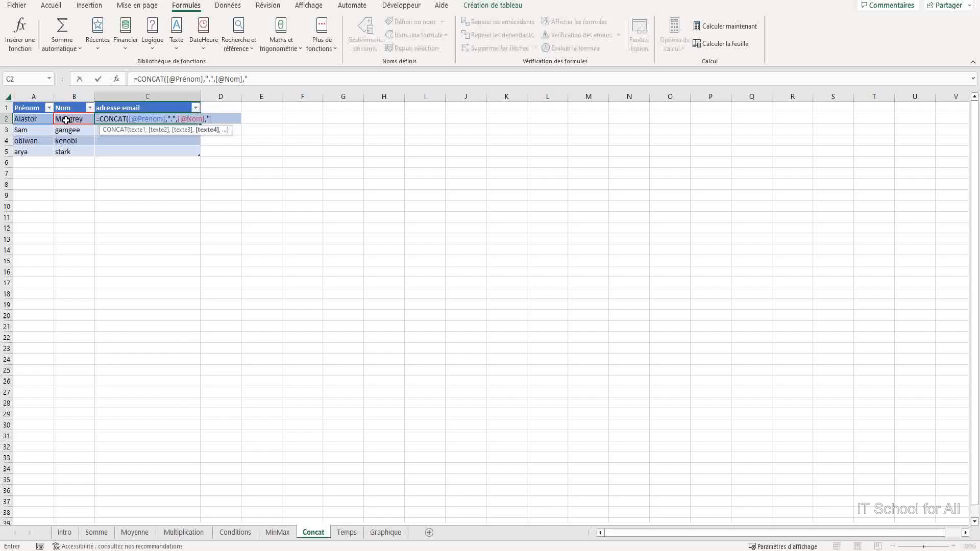
text("@company.com)
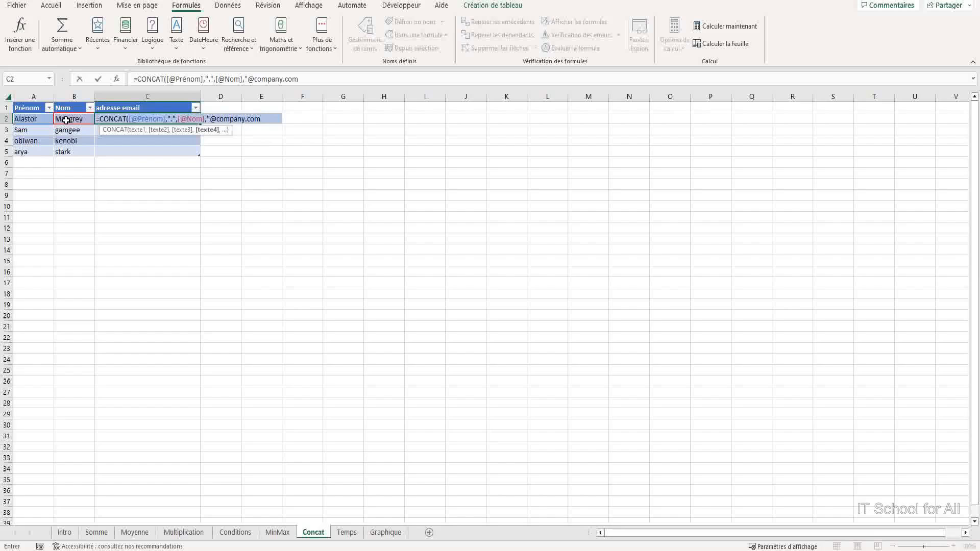
text("))
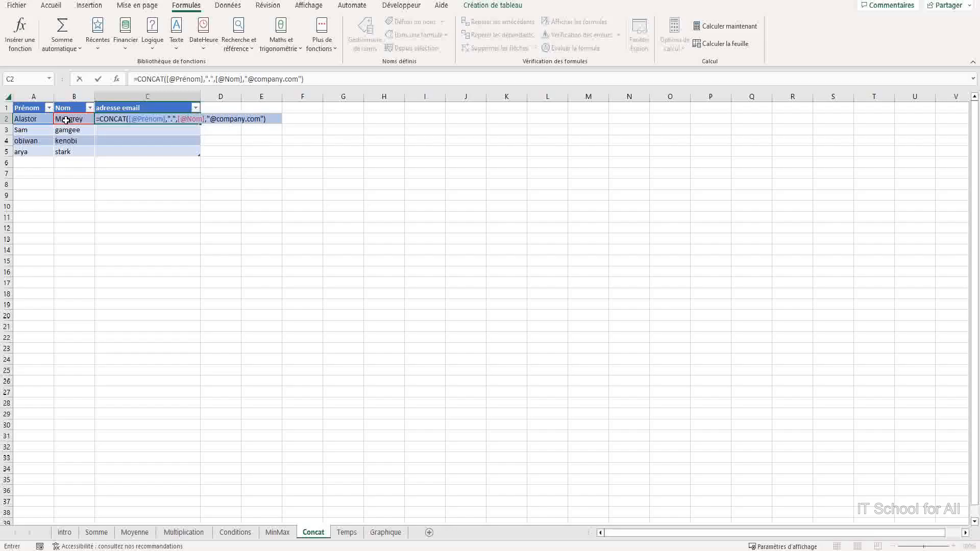
key(Return)
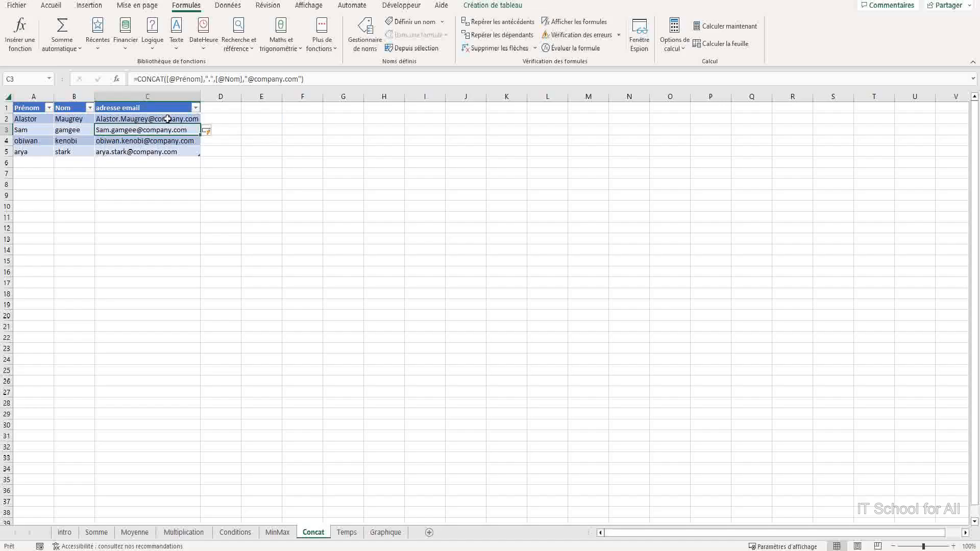
click(347, 532)
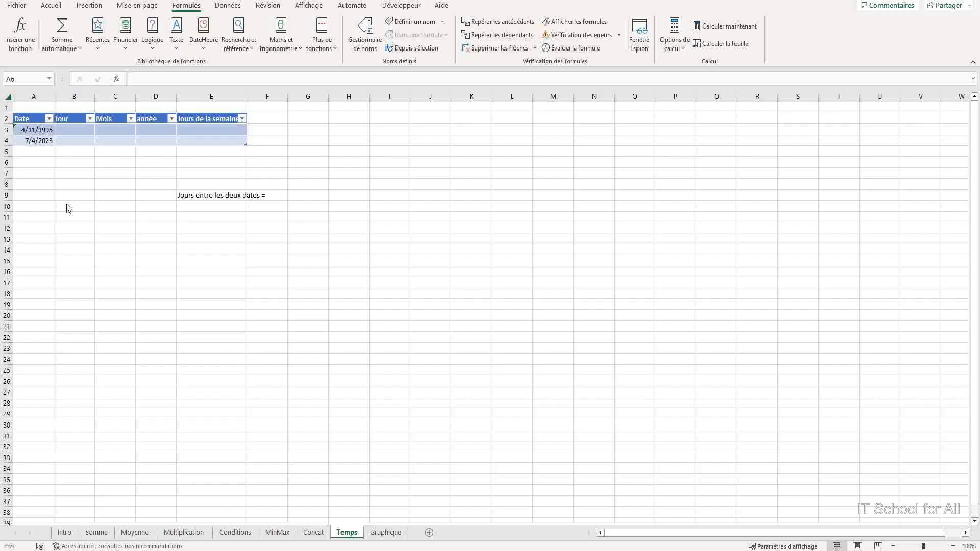
click(45, 160)
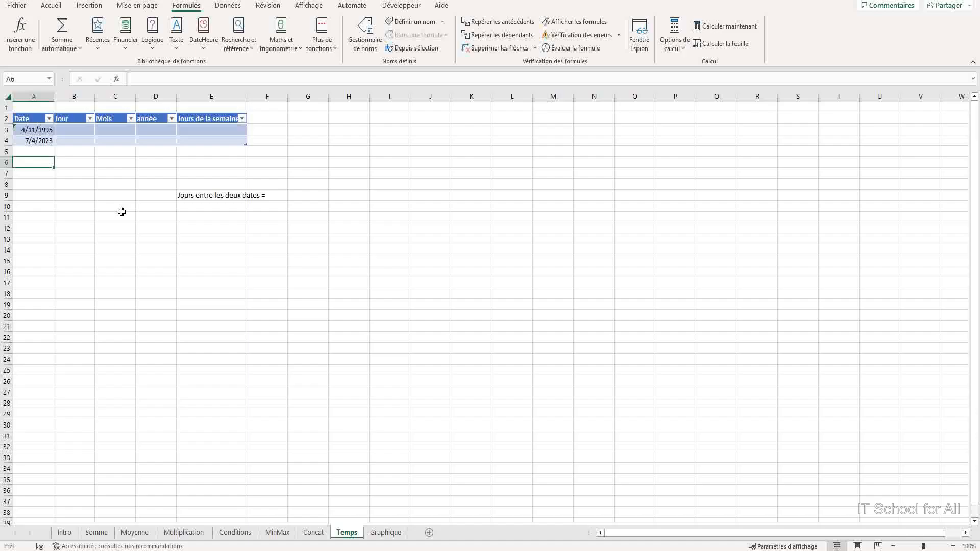
click(73, 131)
text(=JOUR()
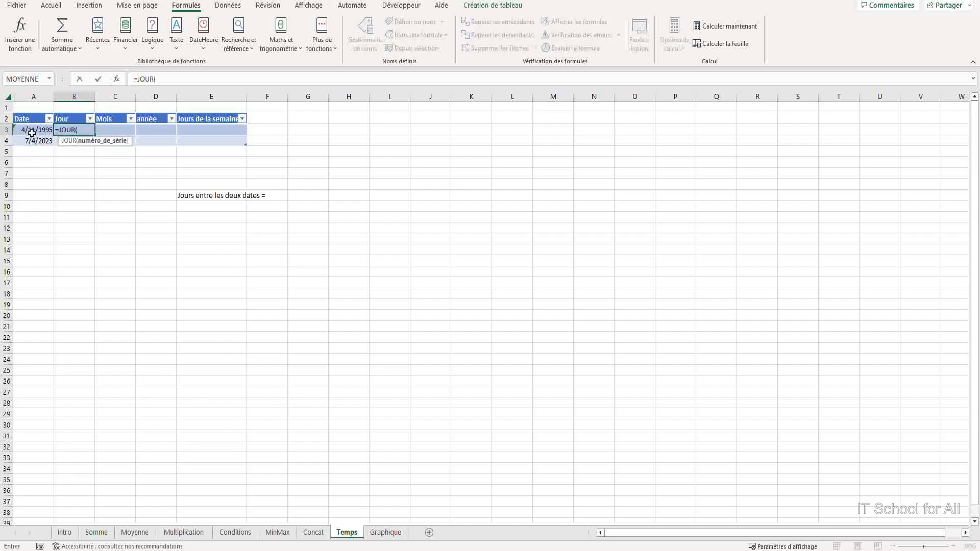
click(32, 131)
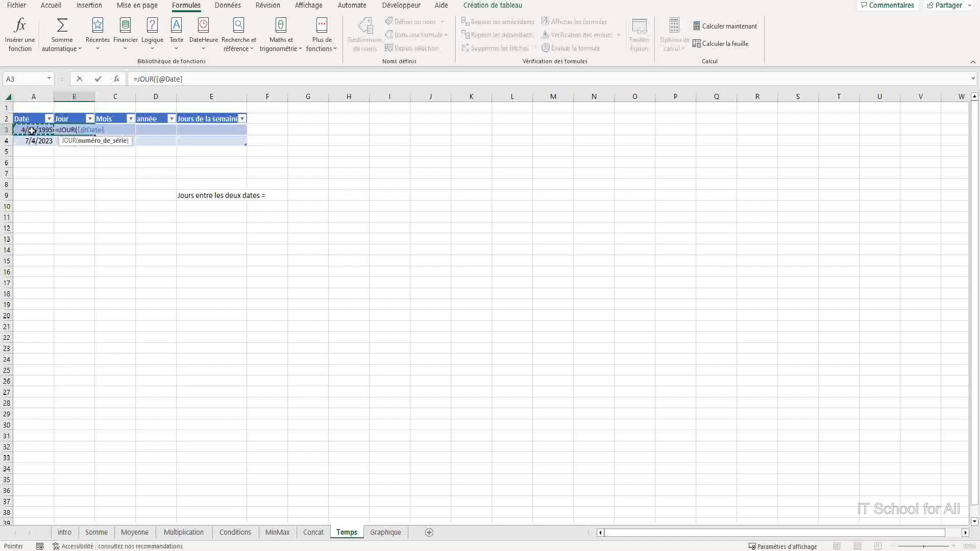
key(Return)
click(125, 130)
text(=m)
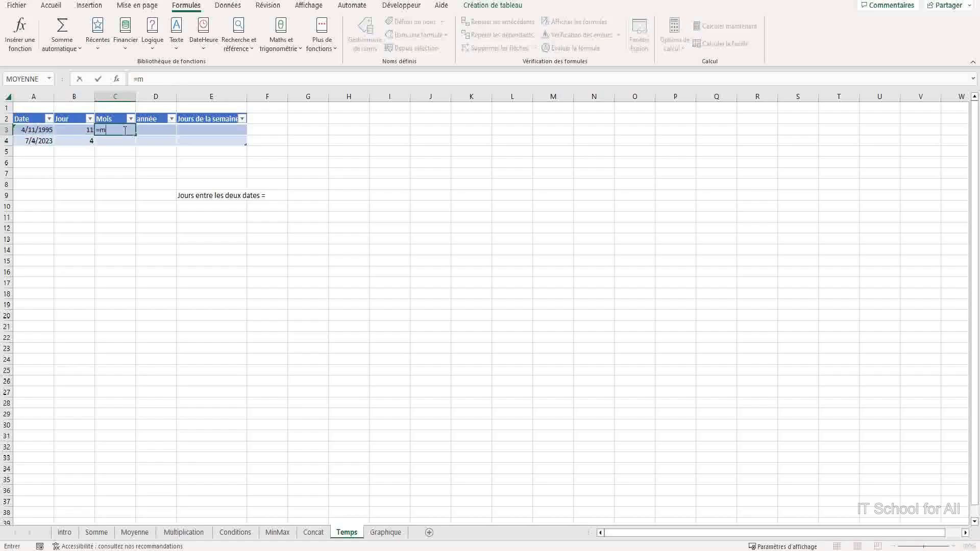
text(oi)
double_click(125, 142)
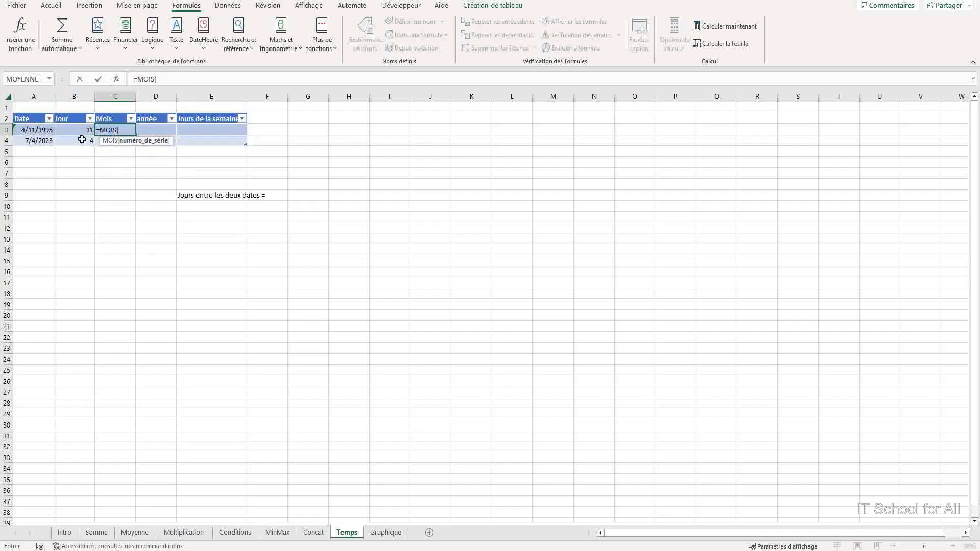
click(39, 130)
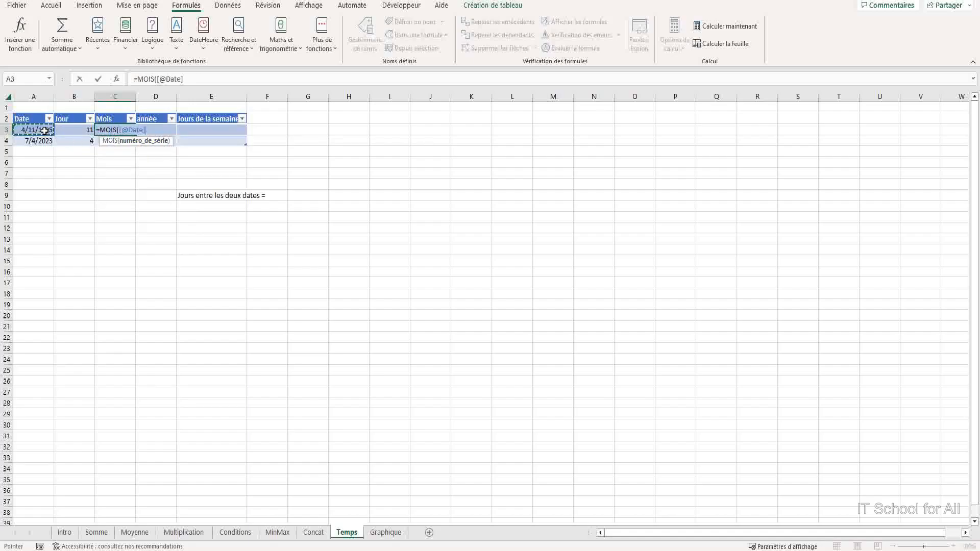
key(Return)
click(161, 129)
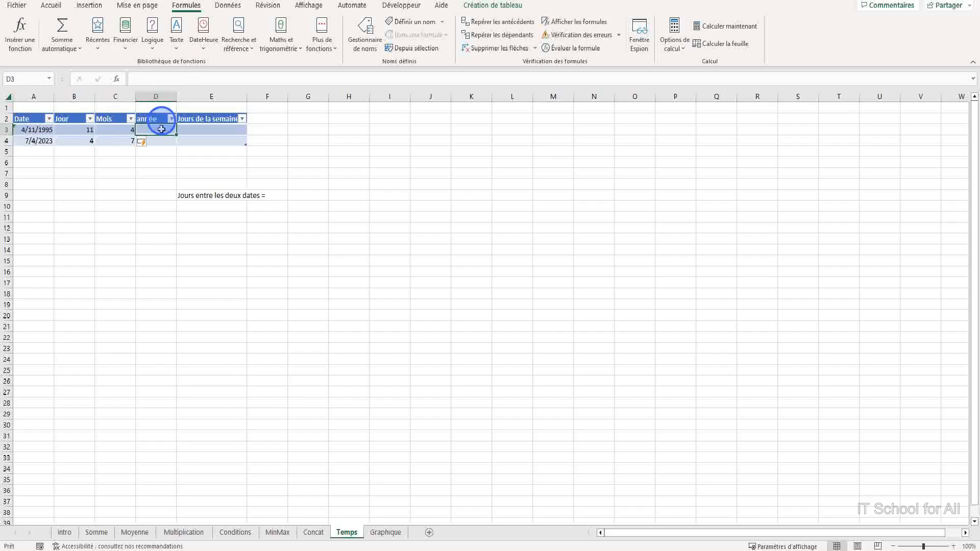
text(=)
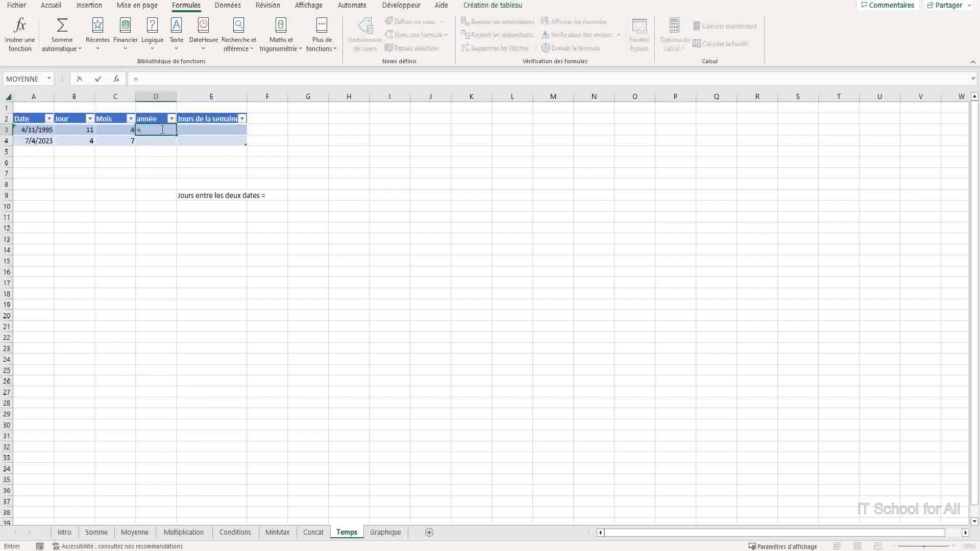
text(ann)
double_click(174, 144)
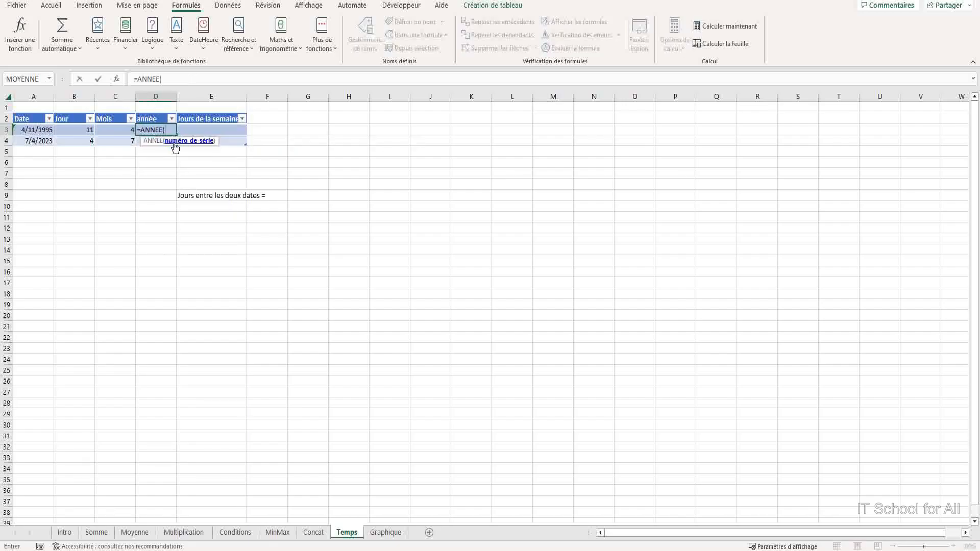
click(44, 129)
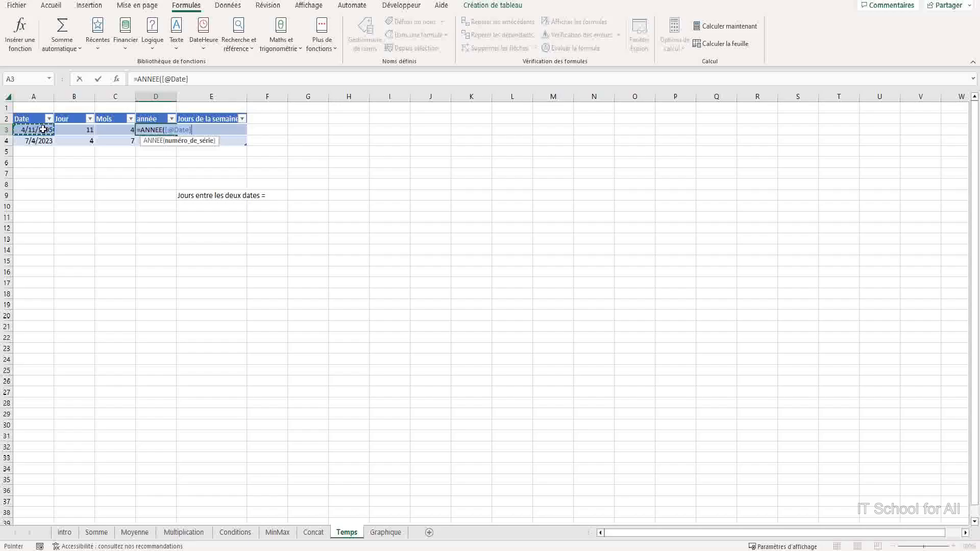
key(Return)
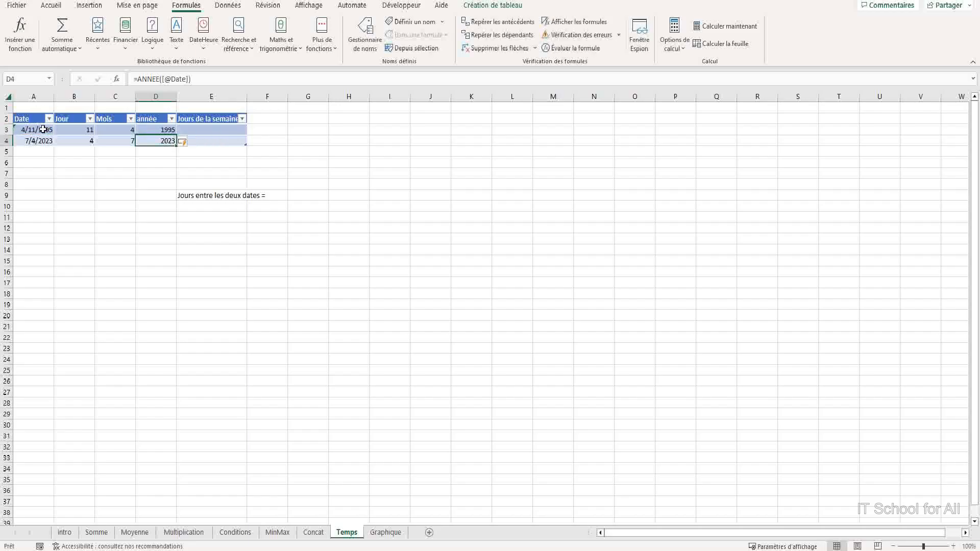
click(77, 238)
click(371, 155)
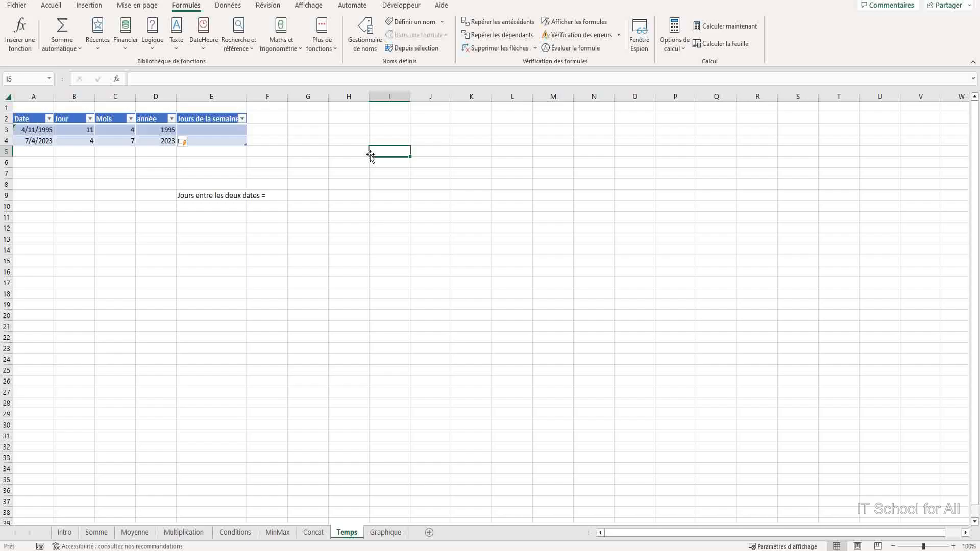
click(226, 129)
text(=)
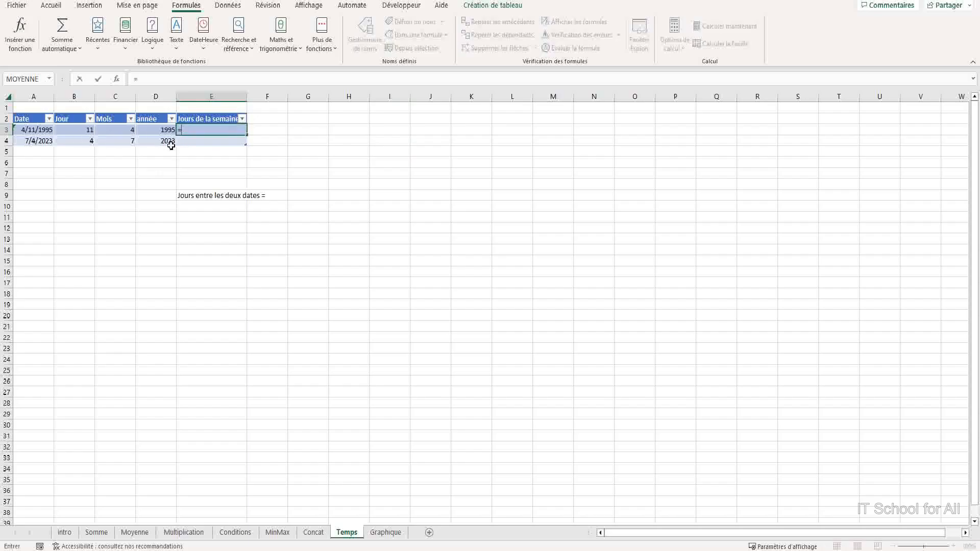
text(jou)
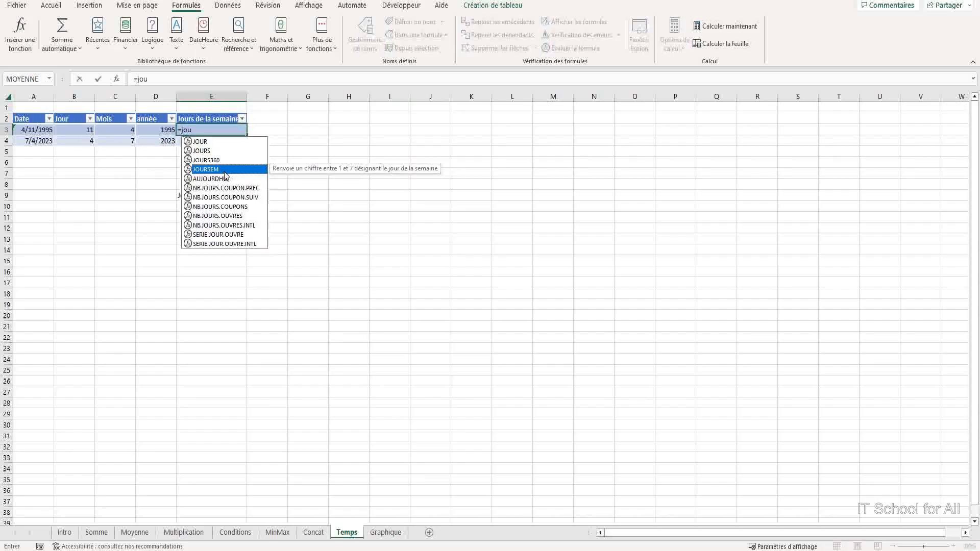
double_click(223, 168)
click(26, 130)
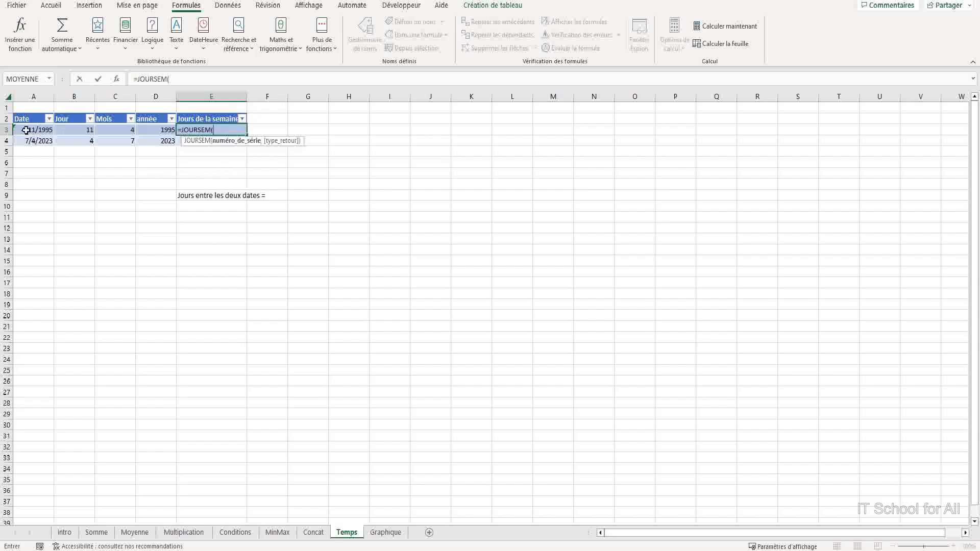
text(,)
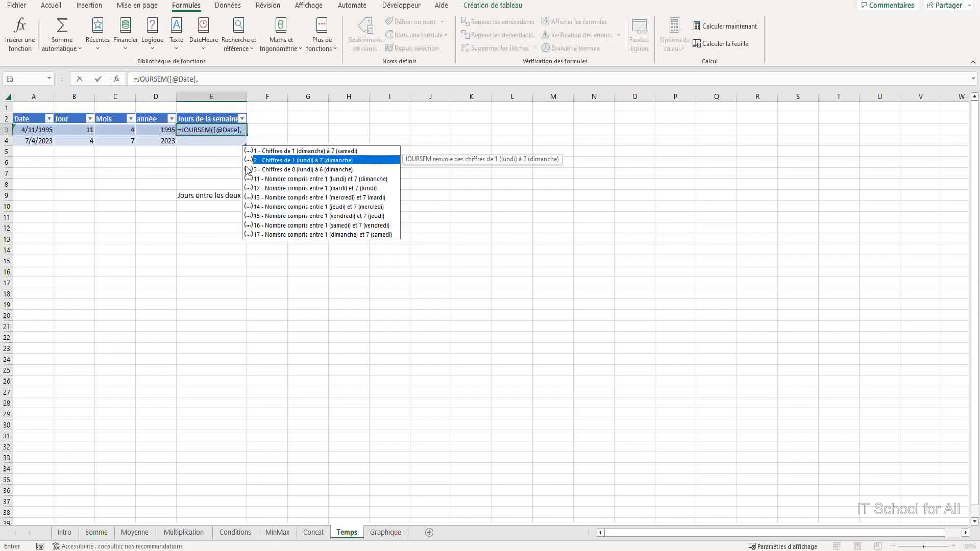
double_click(316, 161)
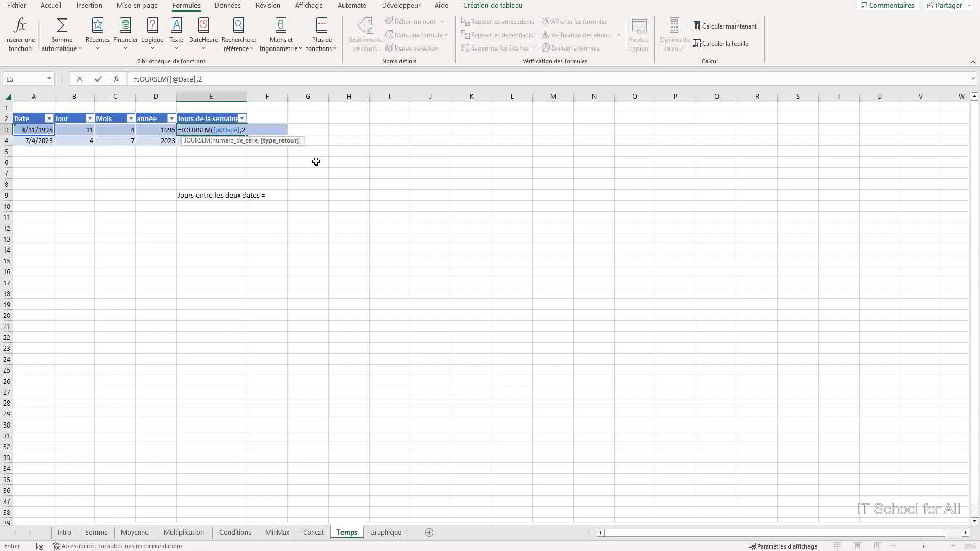
key(Return)
click(297, 129)
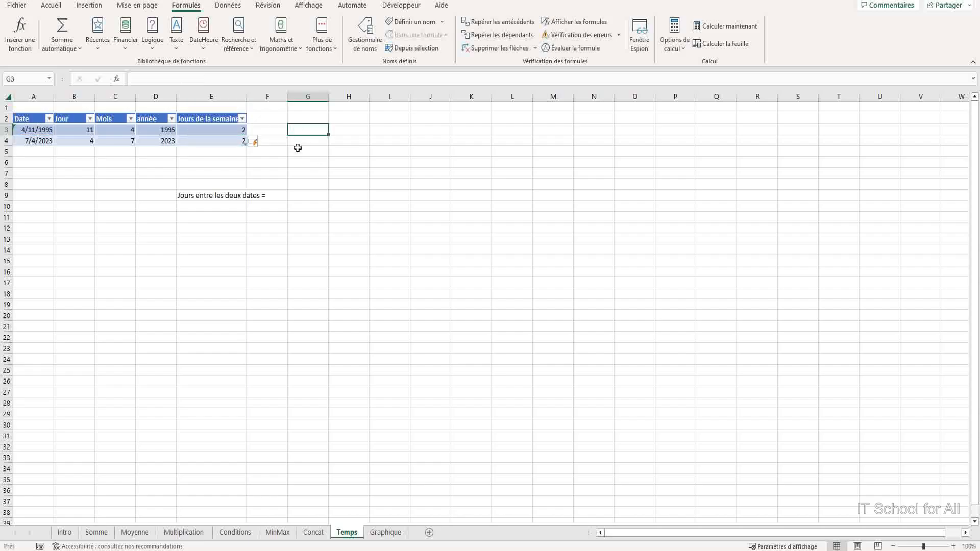
Step: Enter =AUJOURDHUI() in cell G8 to insert today's date
click(309, 185)
text(=)
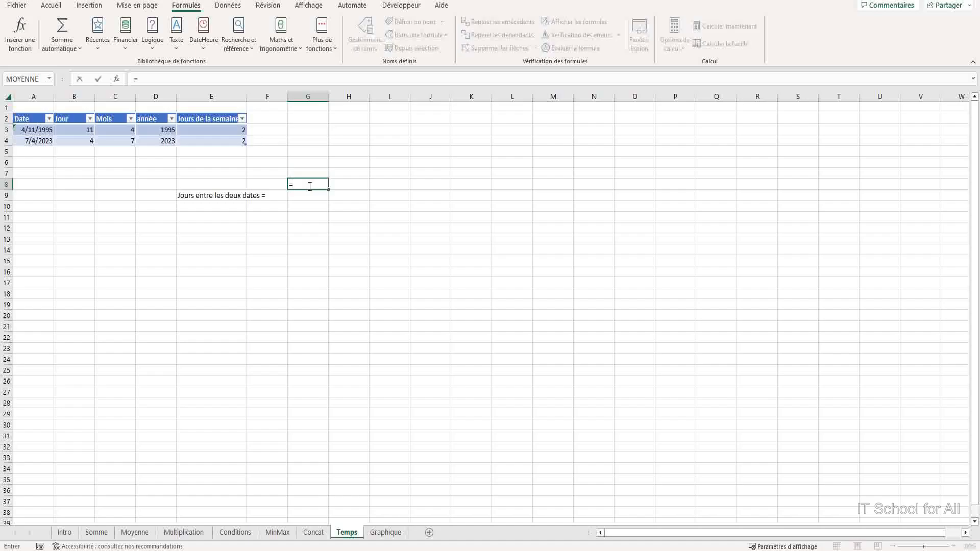
text(au)
double_click(311, 196)
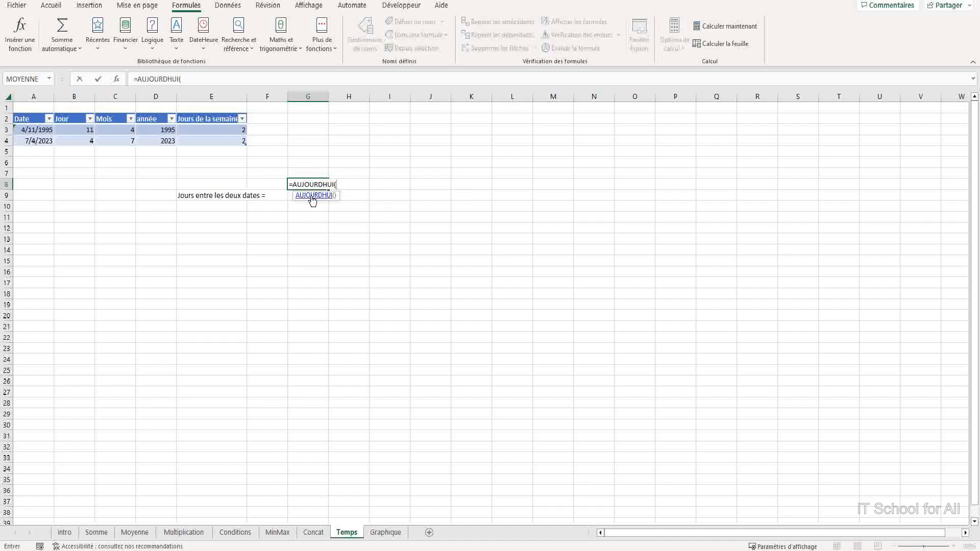
text())
key(Return)
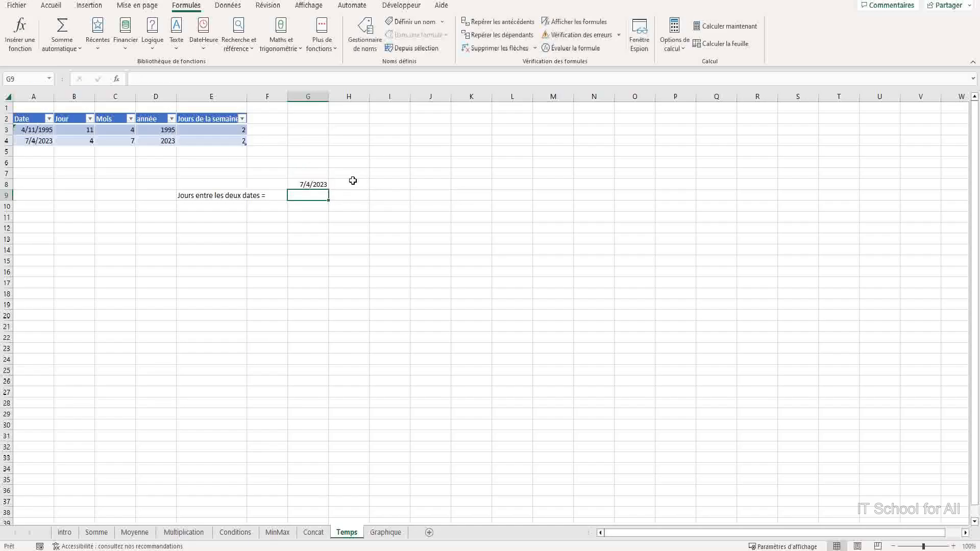
Step: Enter =JOURS(A3,A4) in cell G9 to calculate the number of days between the two dates
text(=)
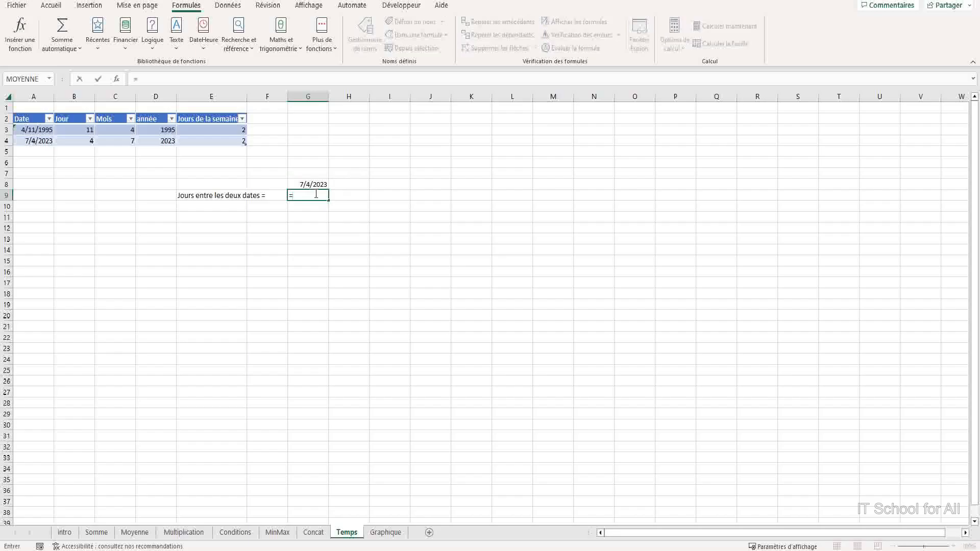
text(jou)
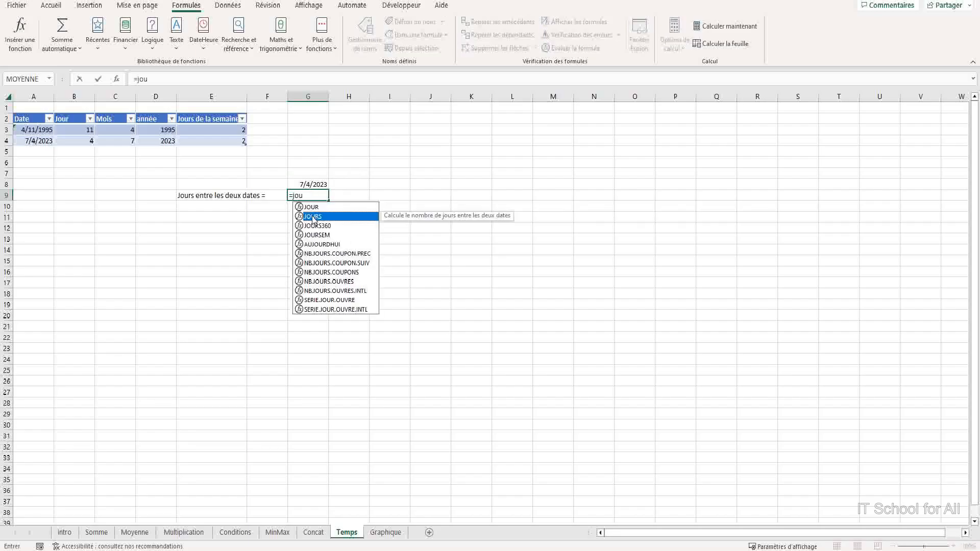
double_click(313, 220)
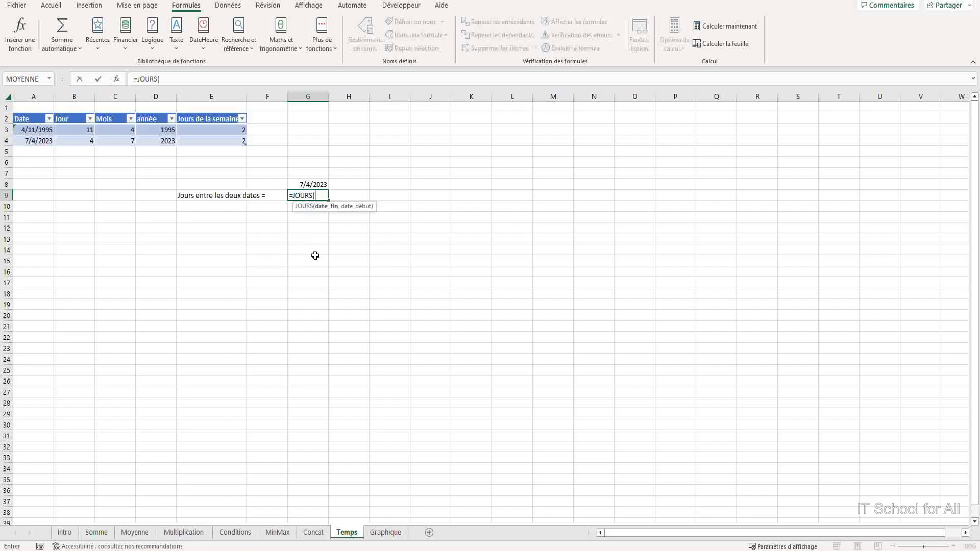
click(36, 130)
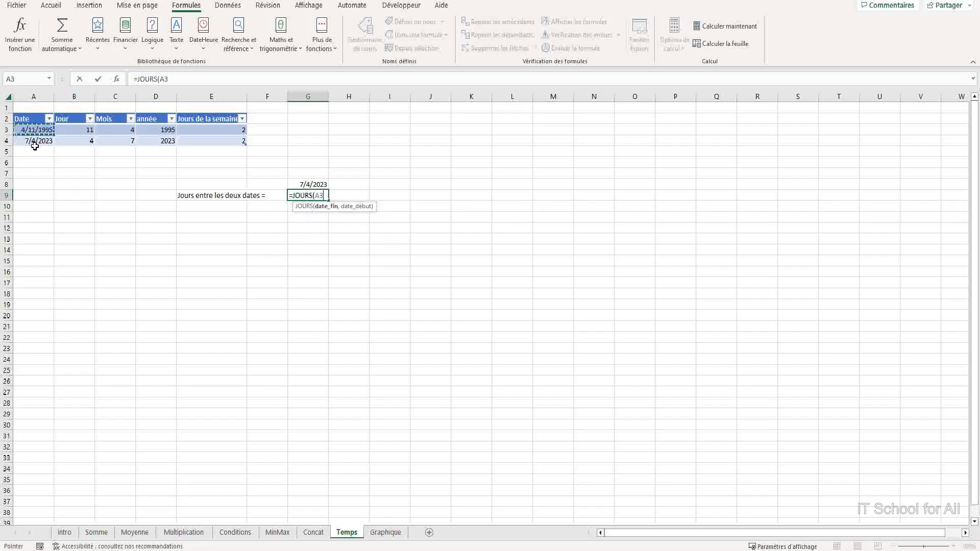
text(,)
click(34, 143)
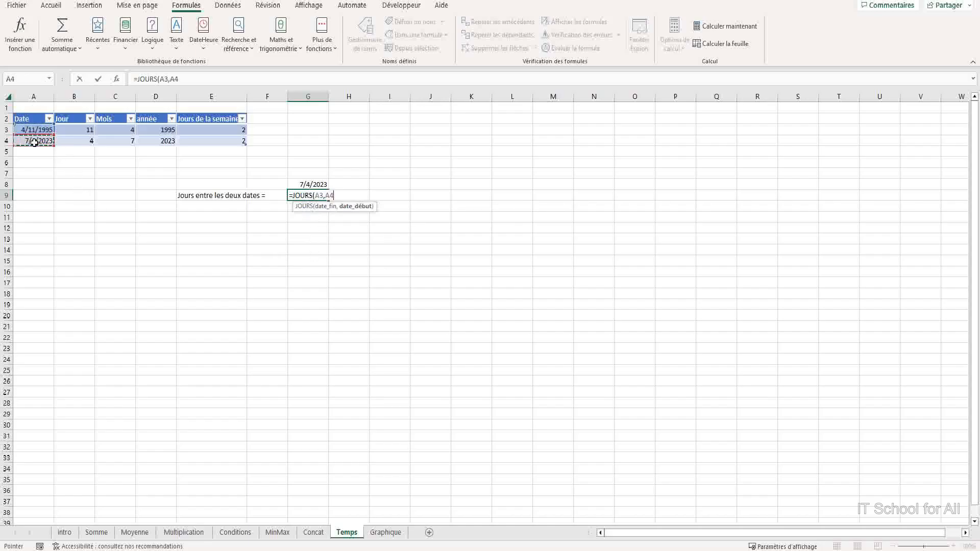
text())
key(Return)
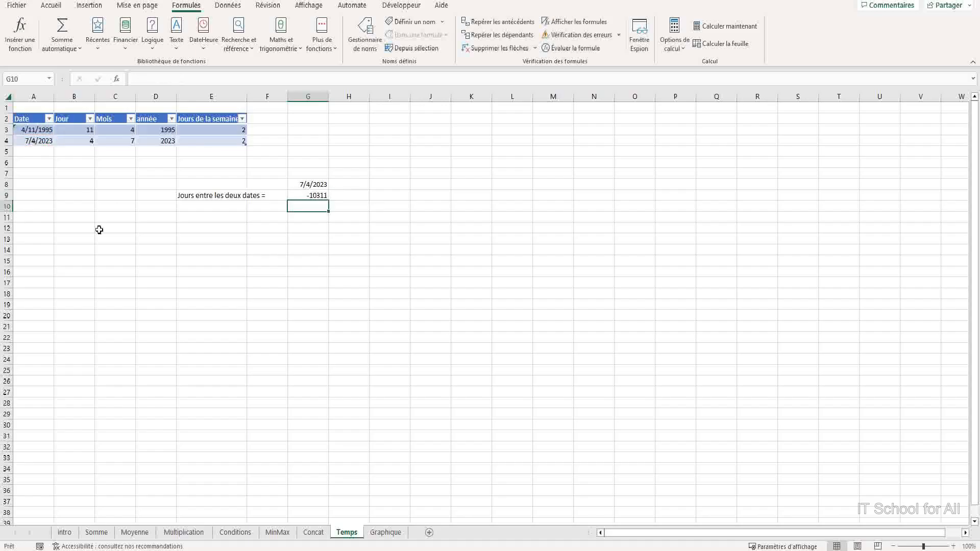
Step: On the Graphique sheet, insert a 2D clustered column chart of the Mois and CA table (A1:B13) and place it beside the table
key(ctrl+Page_Down)
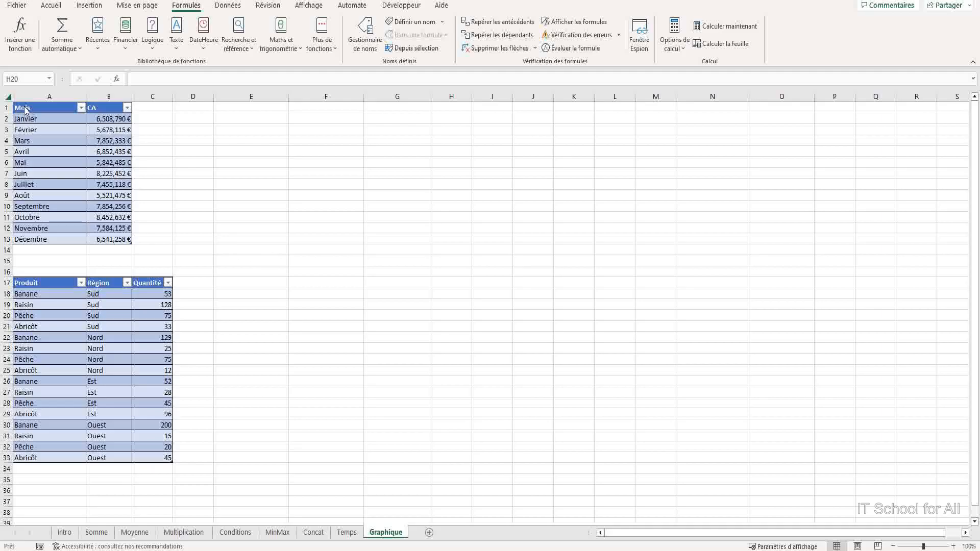
drag(33, 107, 115, 244)
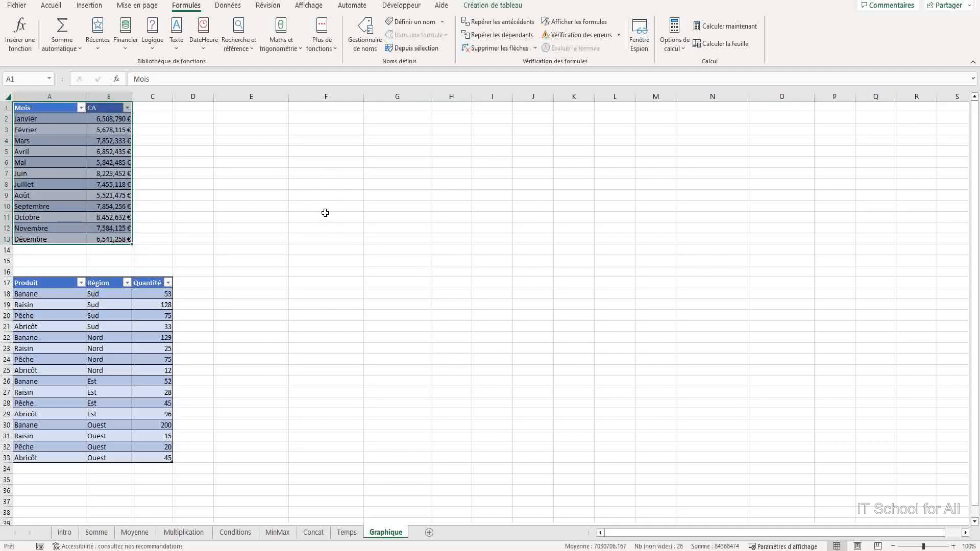
click(89, 5)
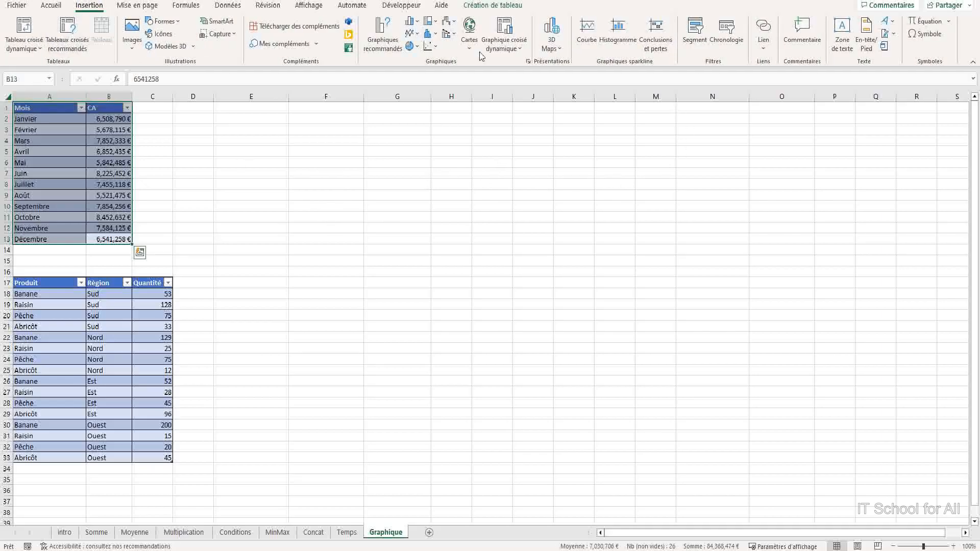
click(417, 26)
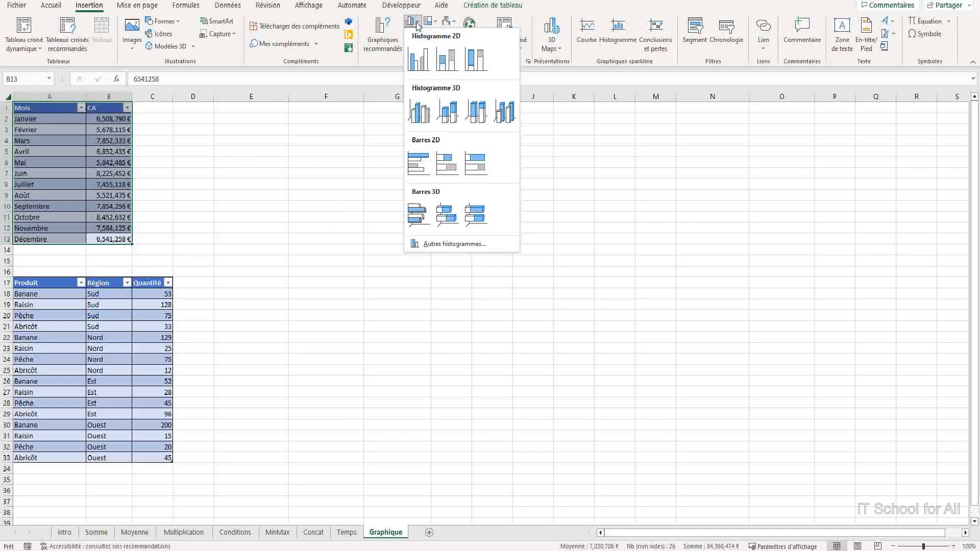
click(419, 71)
drag(523, 253, 434, 140)
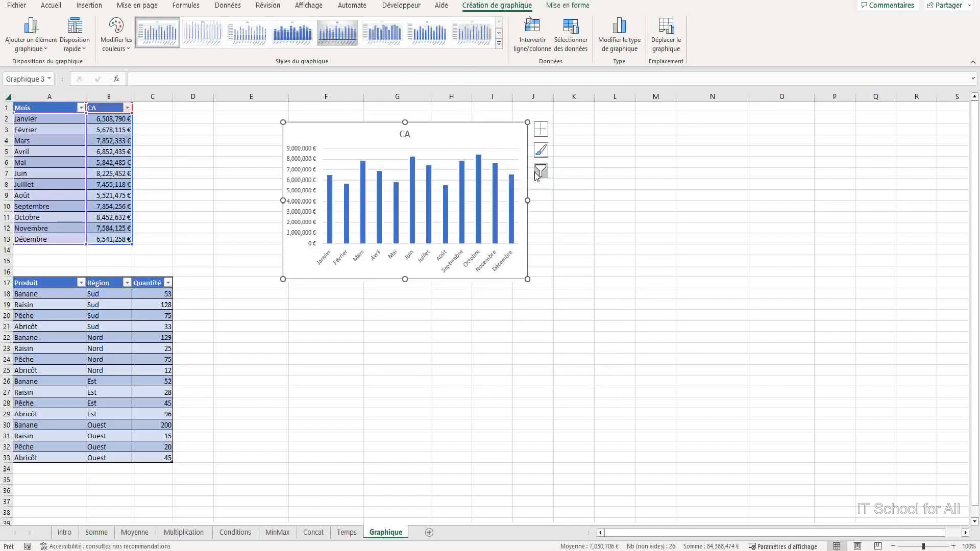
Step: Add a legend to the CA chart and change its chart type to a pie (Secteurs)
click(543, 131)
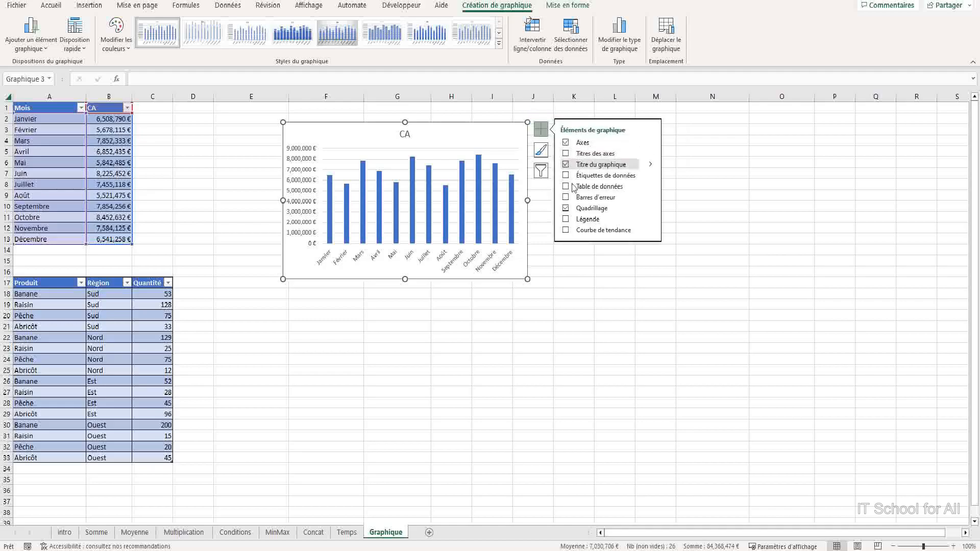
click(565, 219)
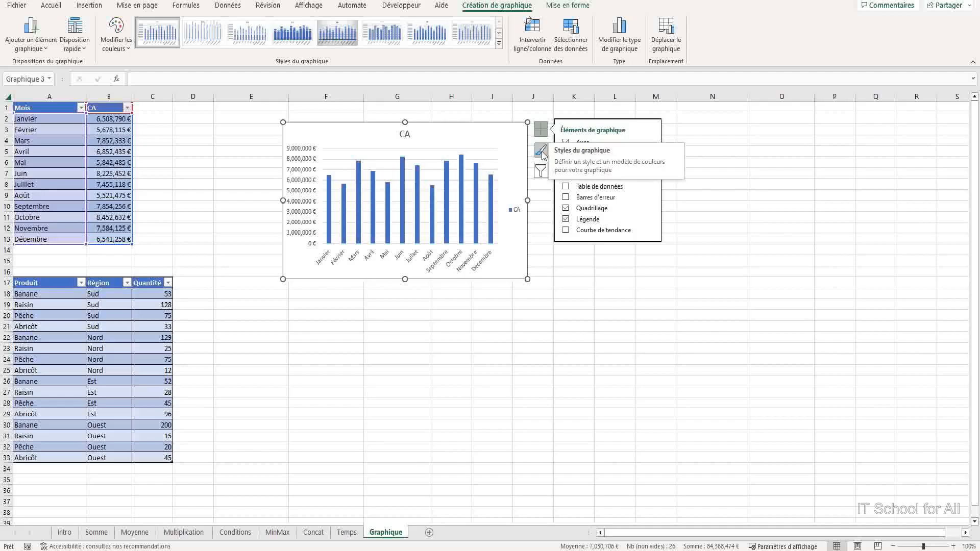
click(541, 151)
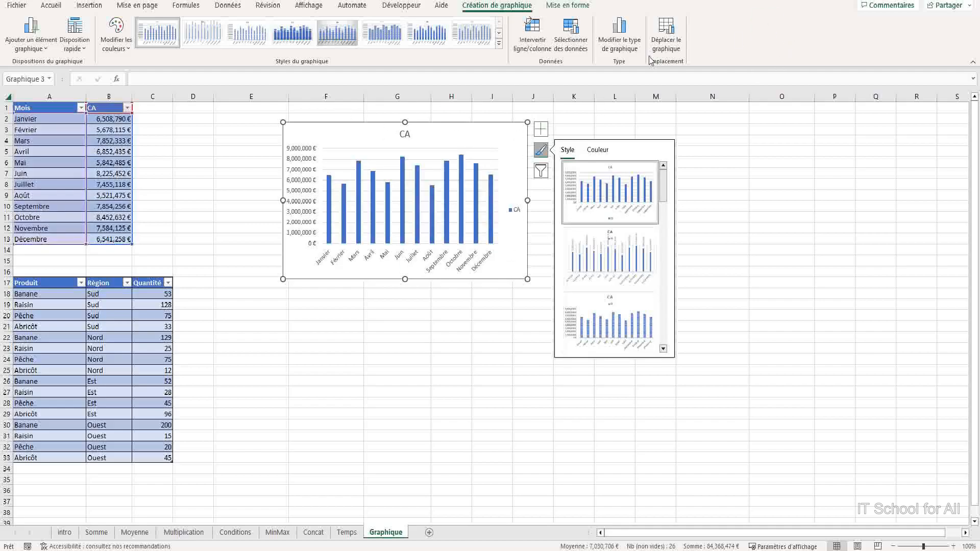
click(628, 48)
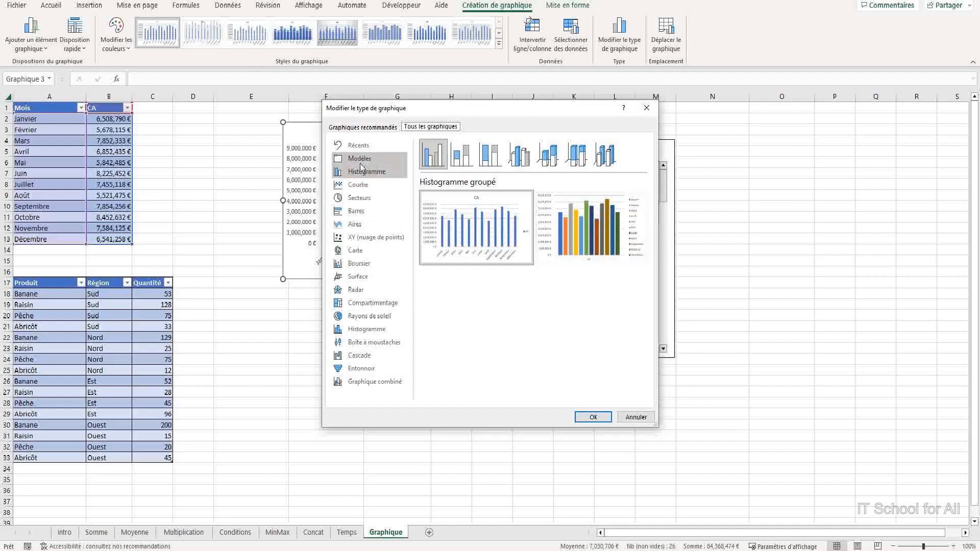
click(364, 200)
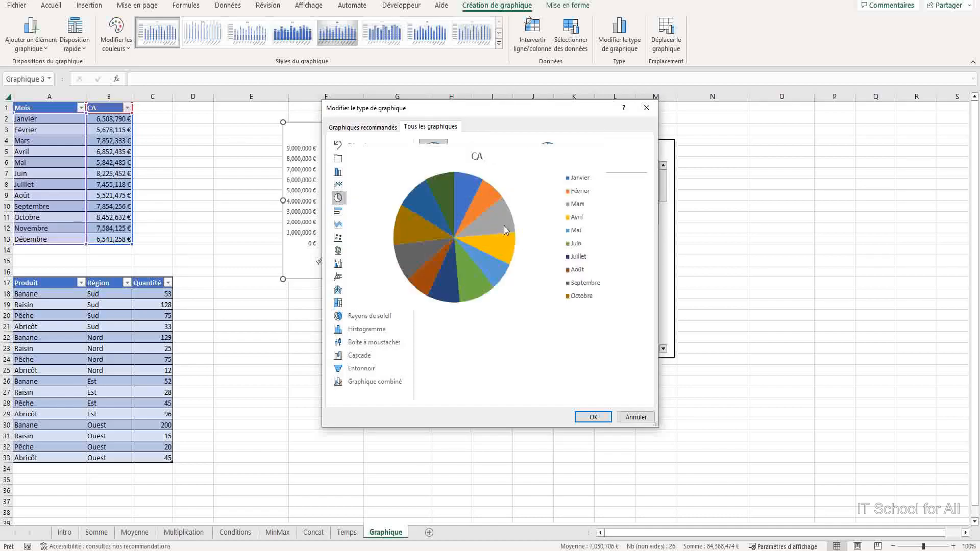
click(592, 417)
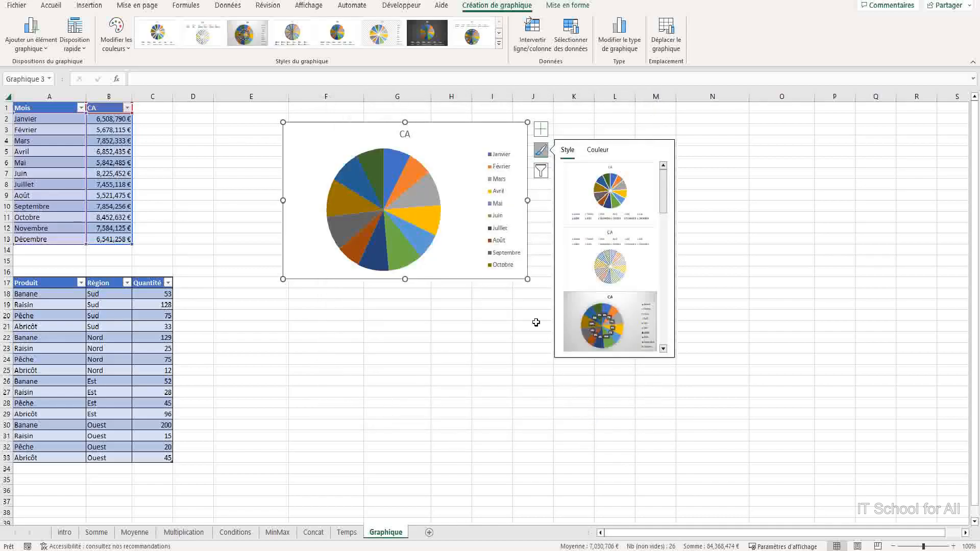
Step: Apply the second chart style, with hatched slices, to the CA pie chart and add data labels
click(642, 258)
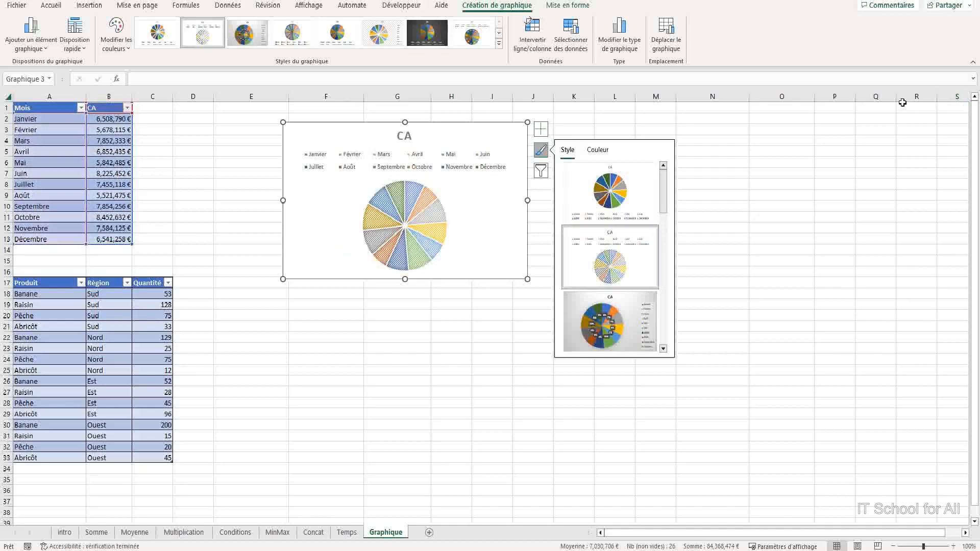
click(540, 129)
click(565, 154)
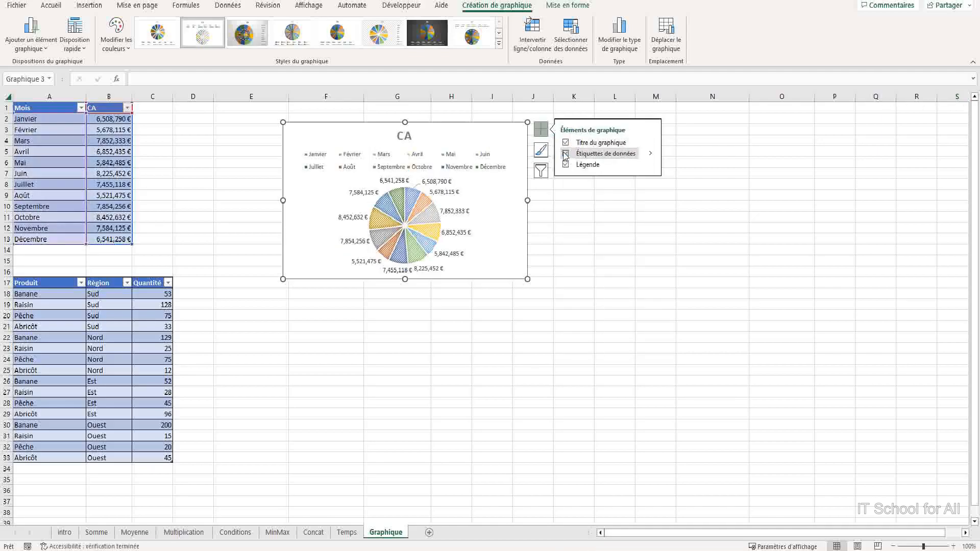
click(717, 185)
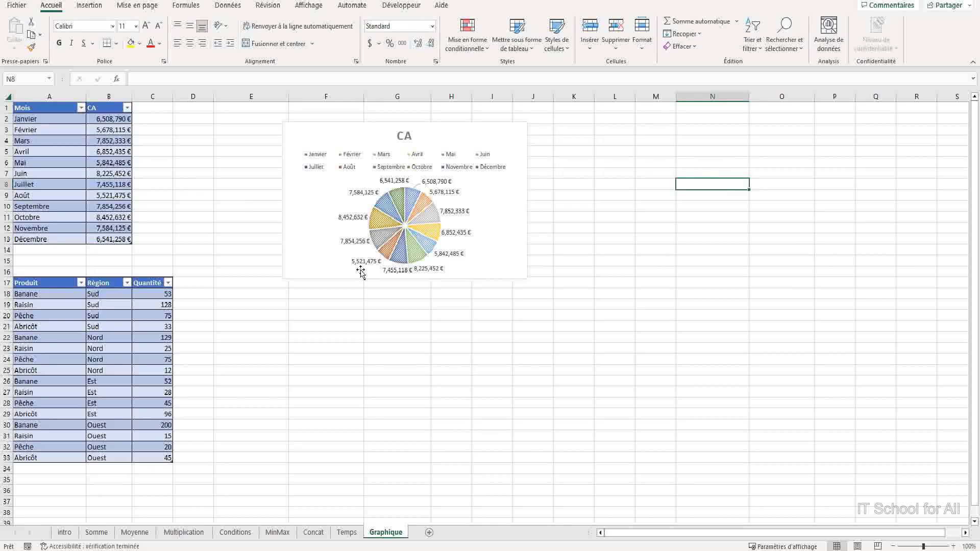
Step: Create a pivot table from the Produit, Région and Quantité table (A17:C33) on the existing sheet at E19:G41
drag(30, 283, 163, 457)
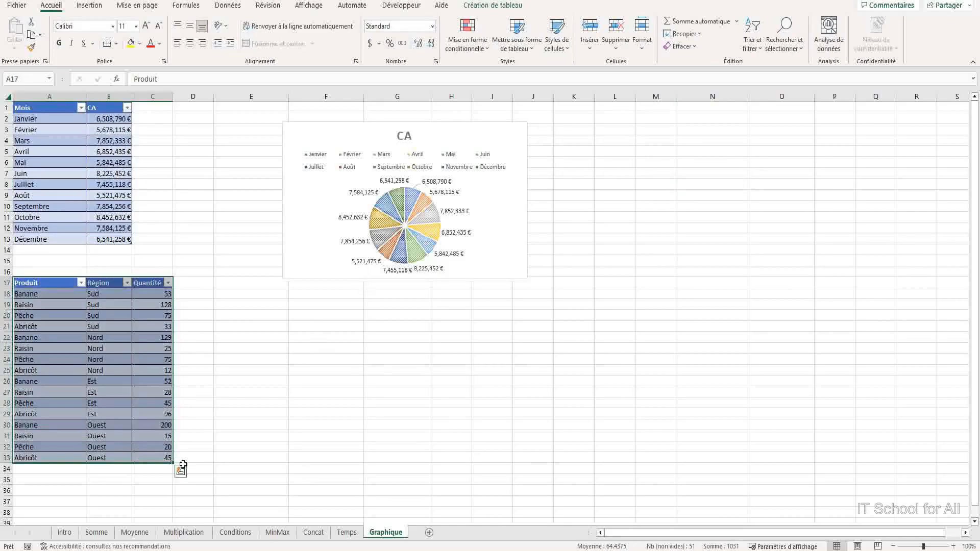
click(222, 7)
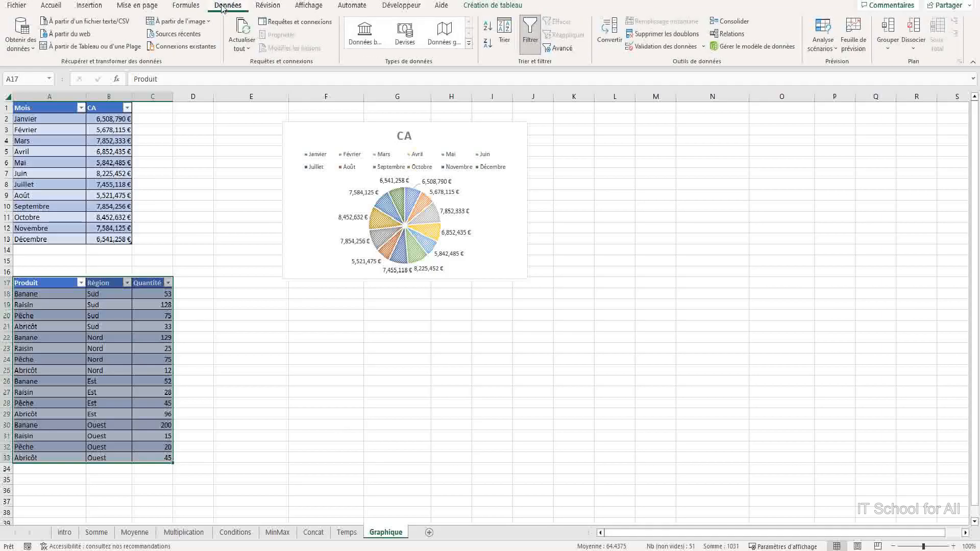
click(89, 6)
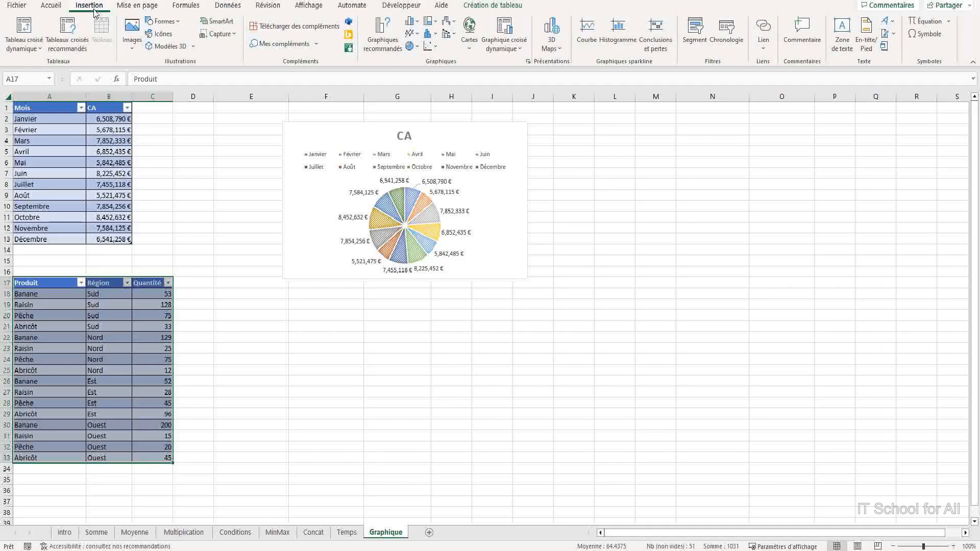
click(34, 49)
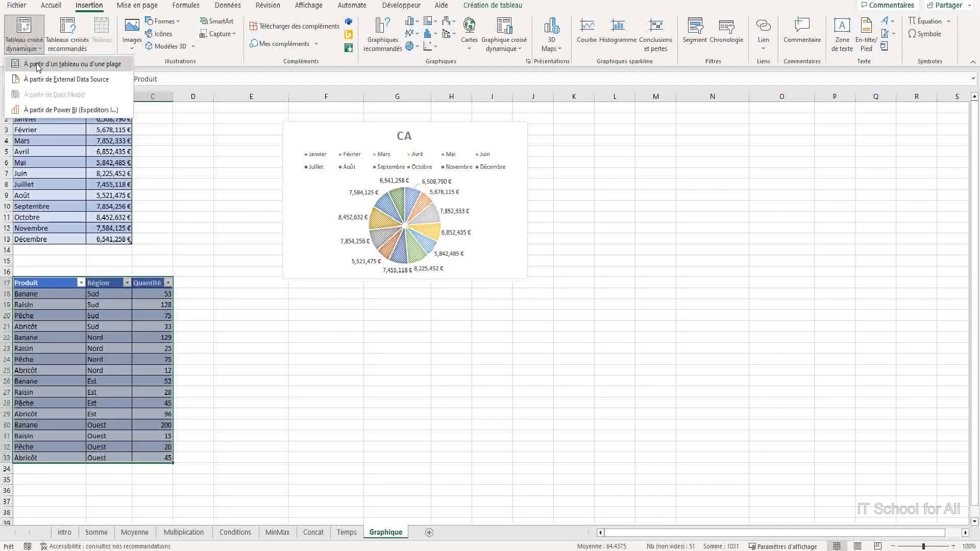
click(39, 65)
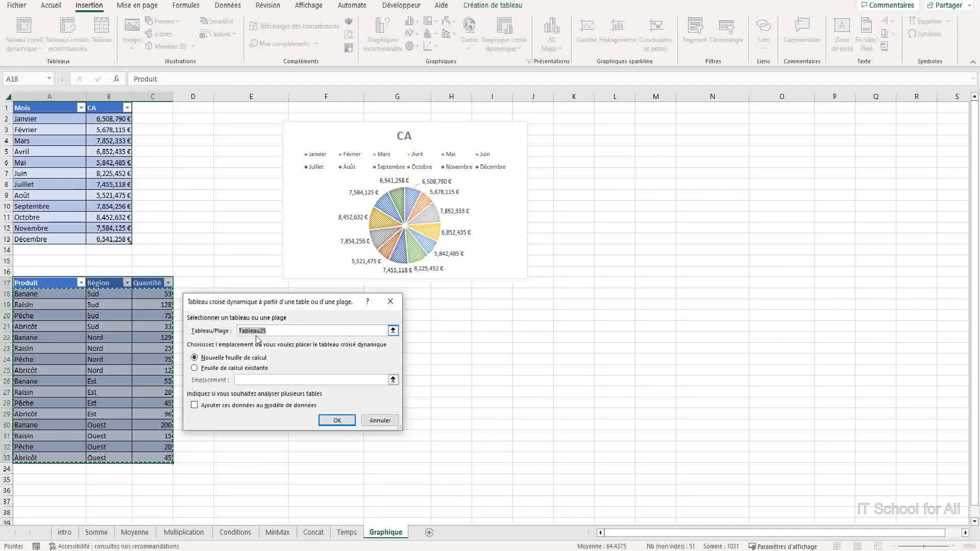
drag(265, 306, 625, 140)
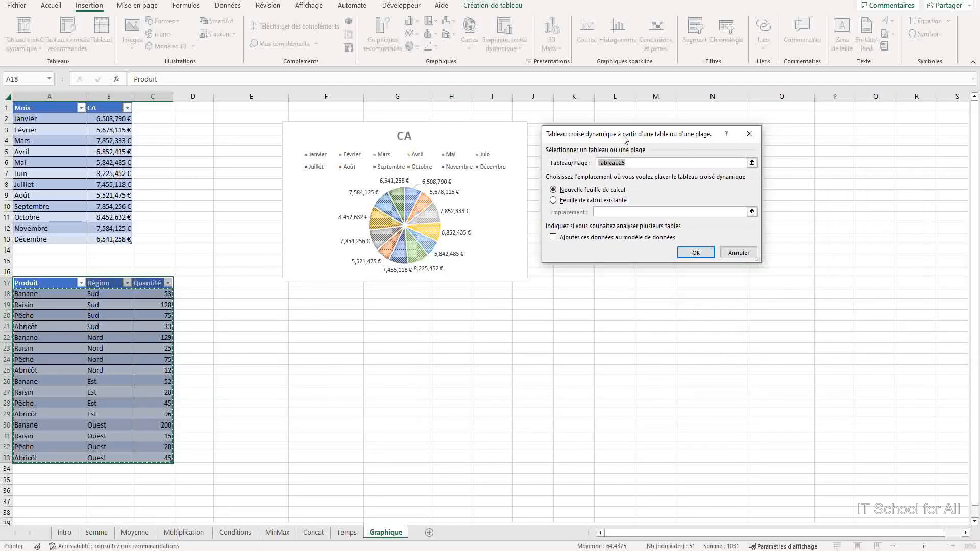
click(620, 200)
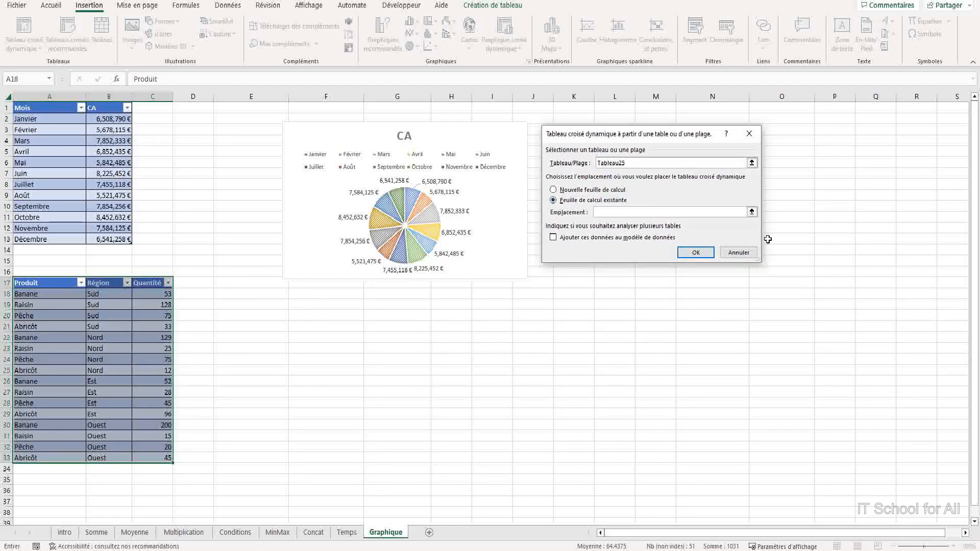
double_click(755, 211)
click(750, 212)
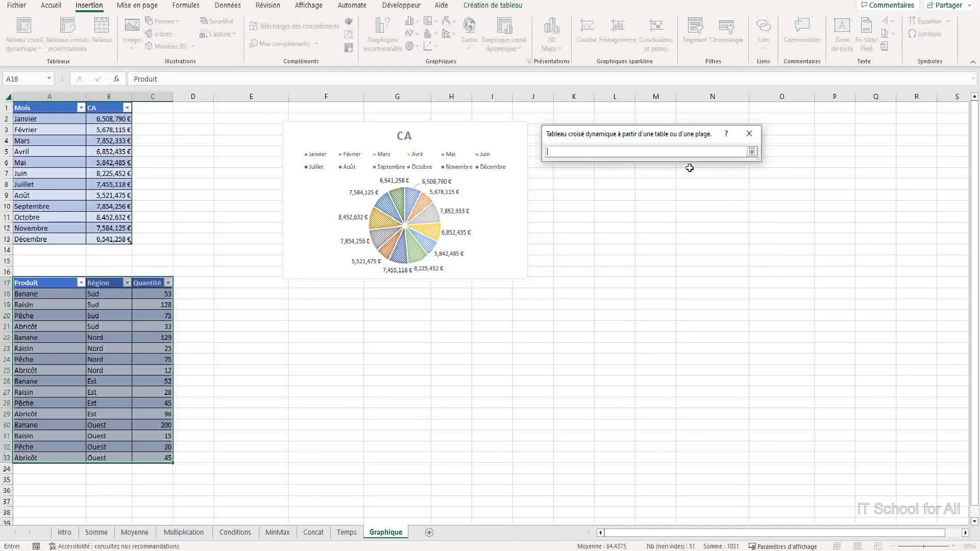
drag(251, 304, 412, 502)
click(752, 152)
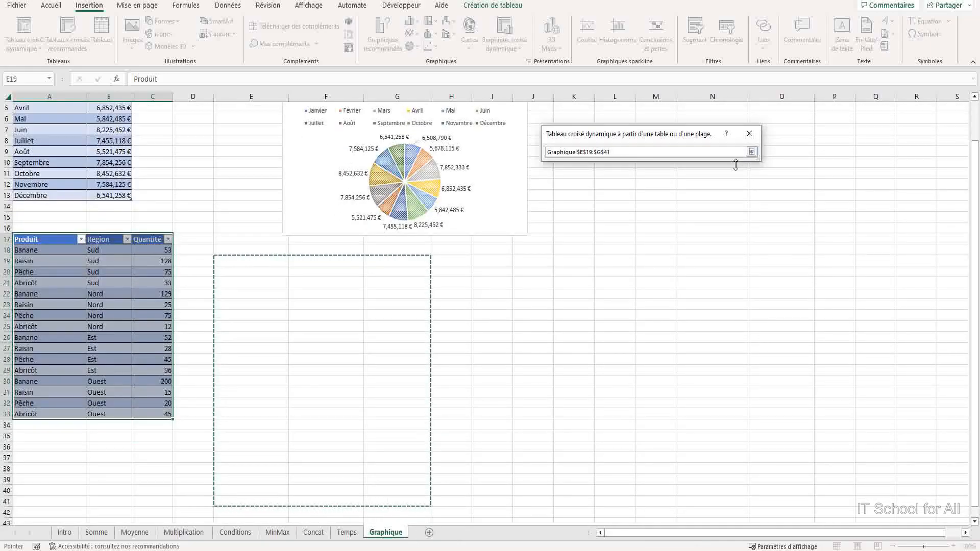
click(696, 253)
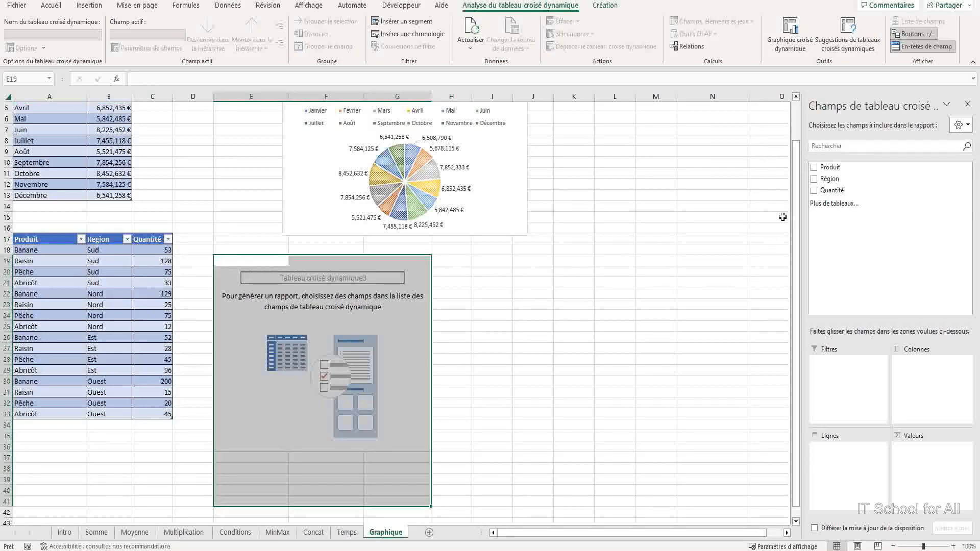
Step: Add the Produit and Région fields as pivot table rows and Quantité as summed values
click(814, 168)
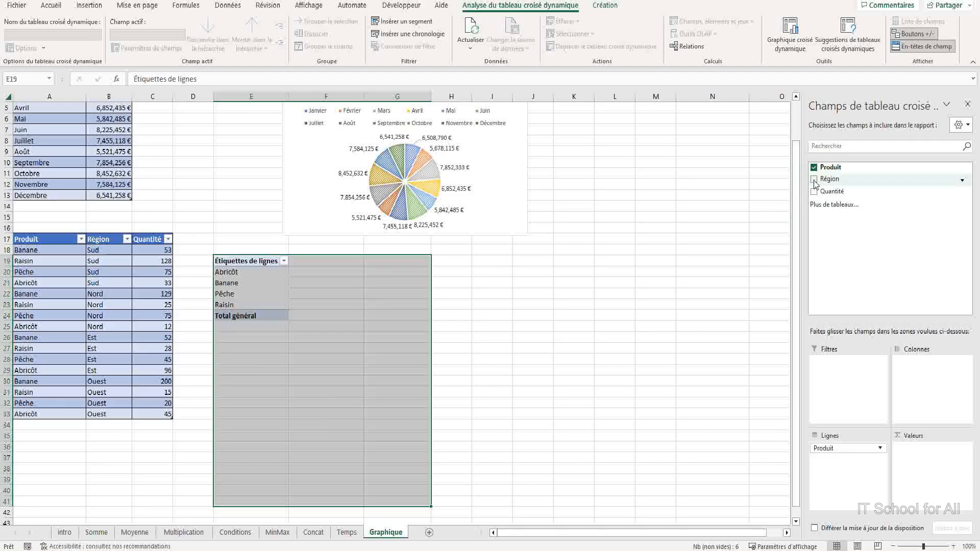
click(814, 179)
click(813, 191)
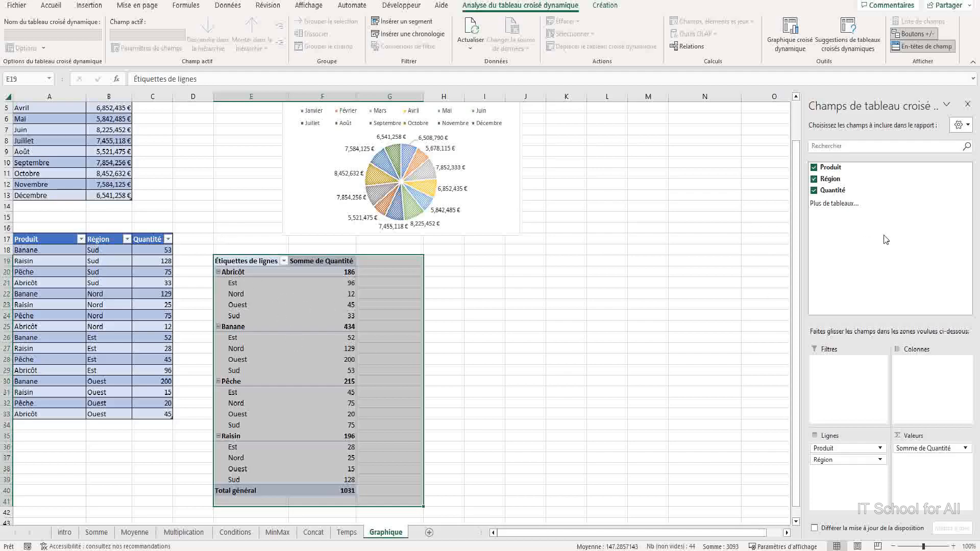
Step: Remove the Produit field from the pivot table and add it again so products are nested under each Région
click(814, 168)
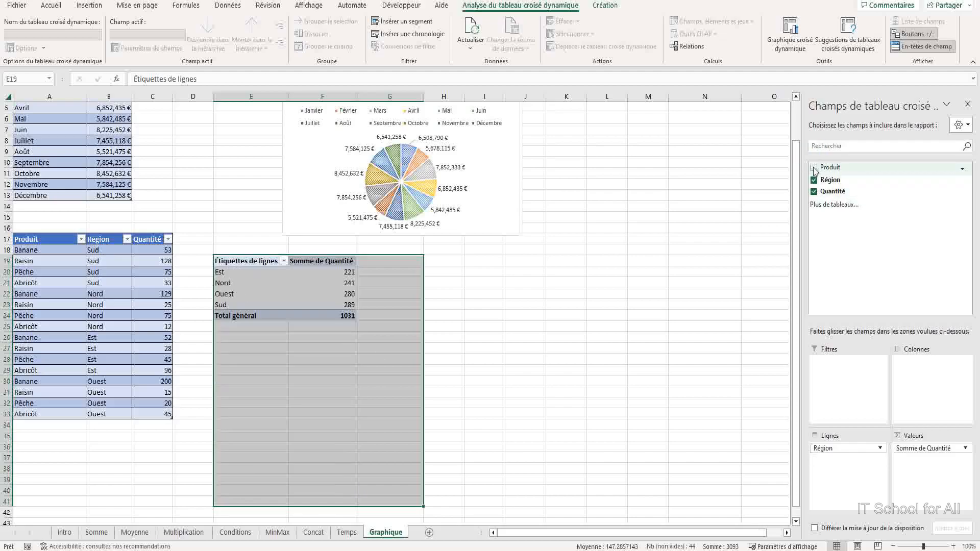
click(814, 167)
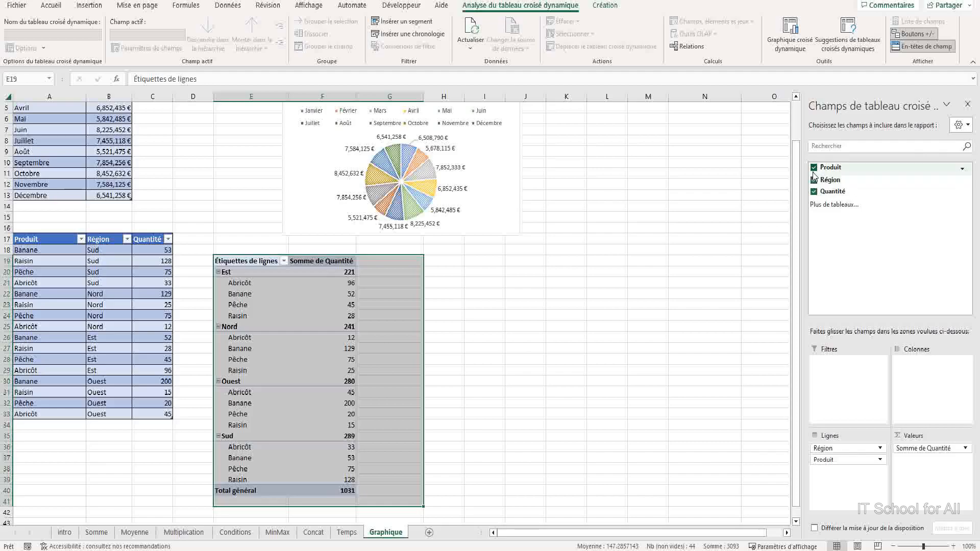
click(567, 426)
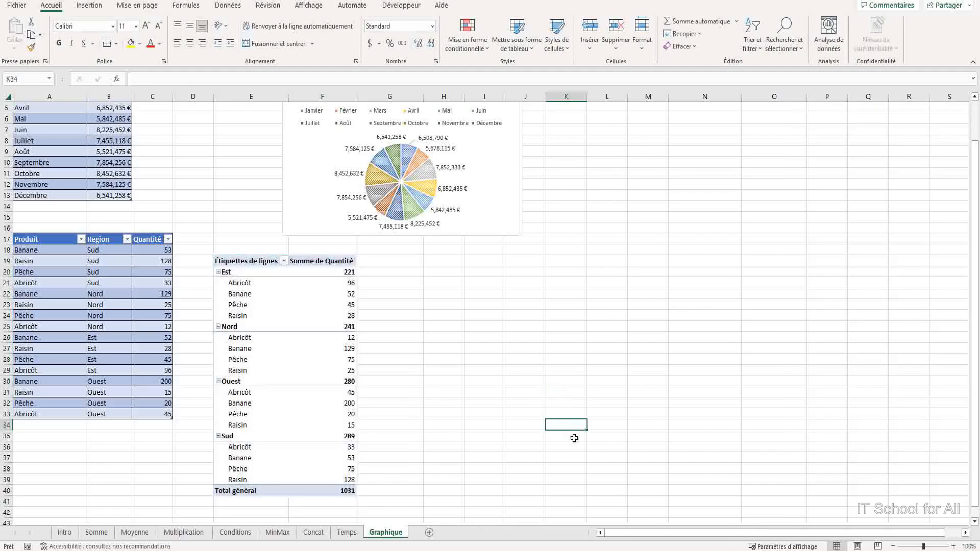